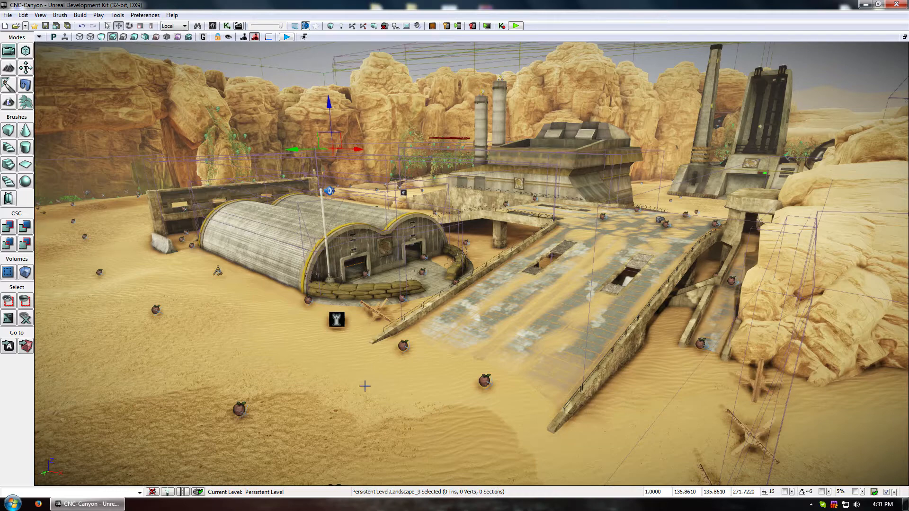
Examine the canyon map from above to find its central area, and view that area in perspective
drag(369, 395, 326, 392)
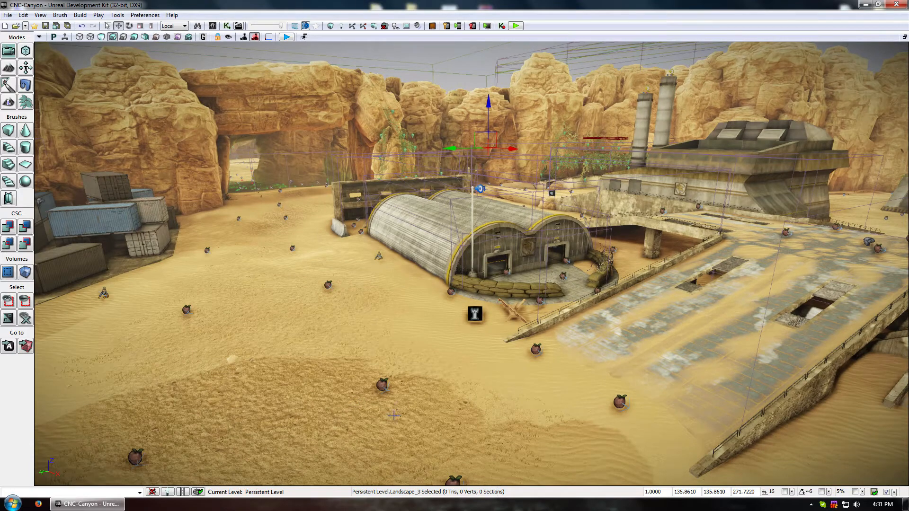
click(54, 38)
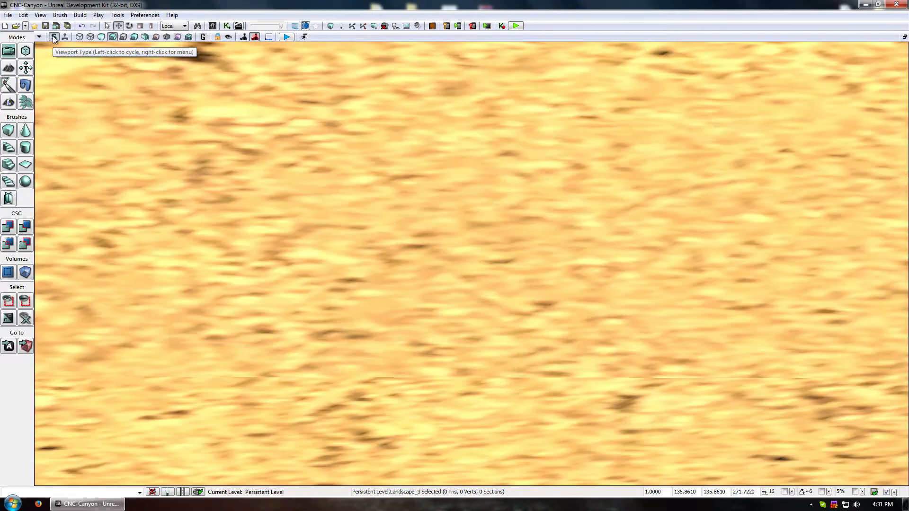
click(54, 38)
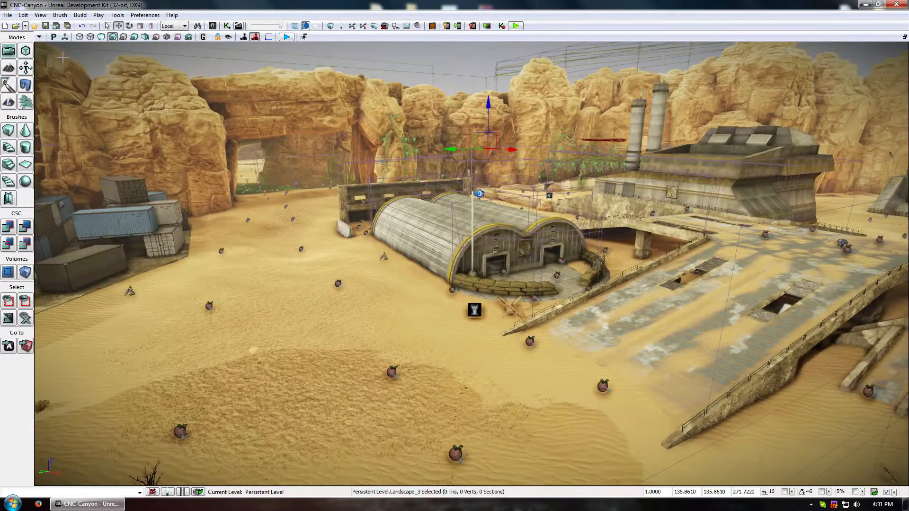
click(54, 38)
scroll(354, 247, down, 10)
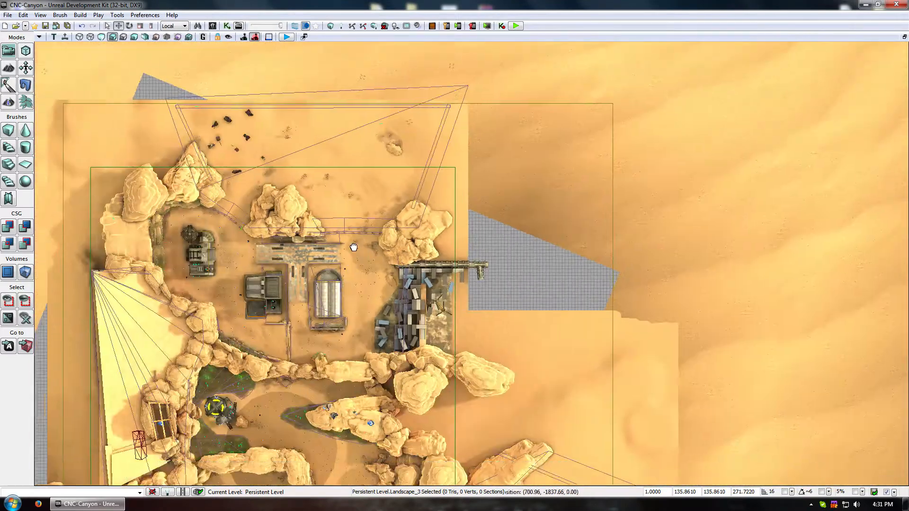
right_drag(354, 247, 406, 43)
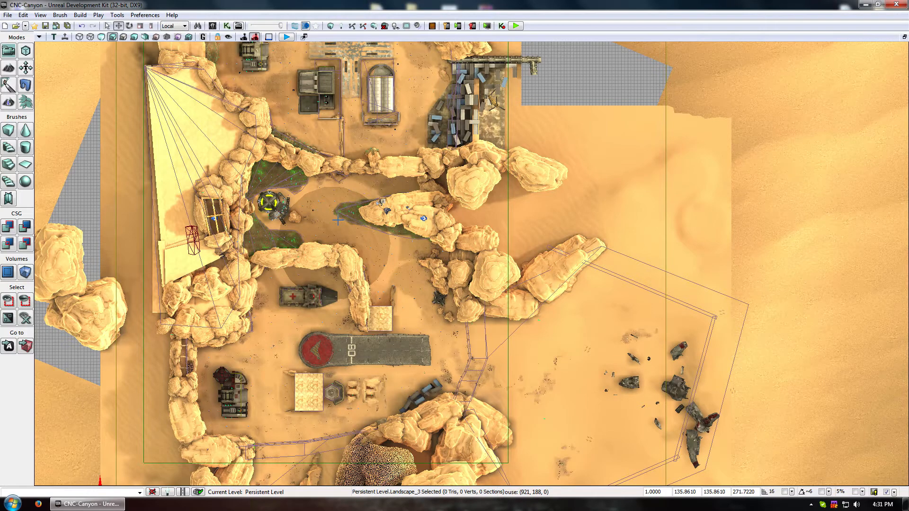
scroll(338, 220, up, 5)
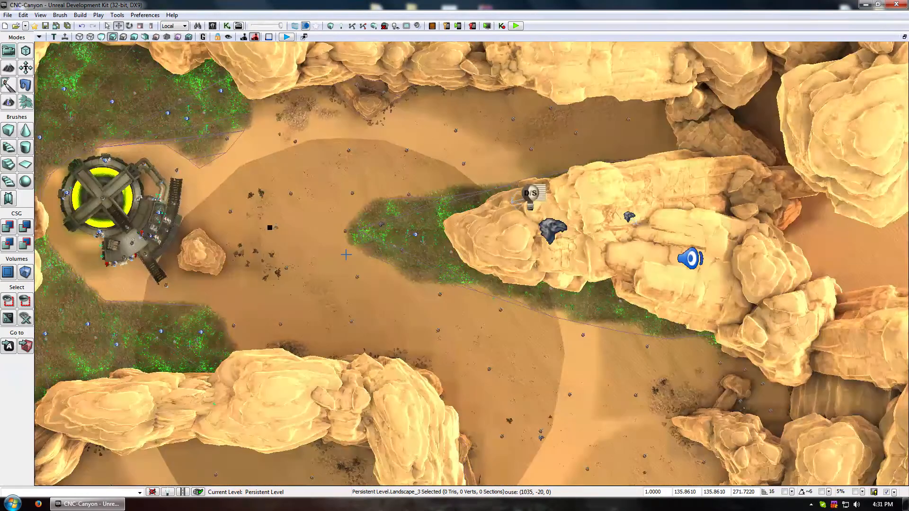
scroll(345, 254, up, 2)
click(54, 37)
click(54, 37)
click(53, 37)
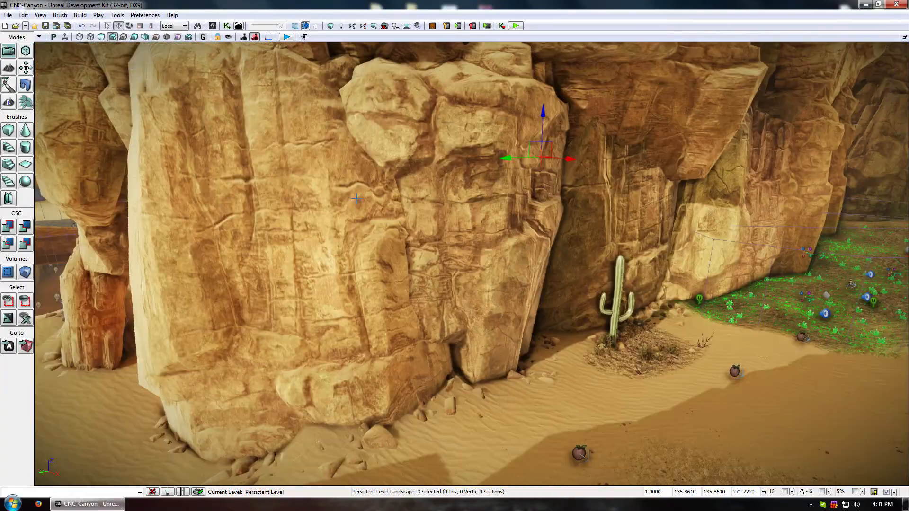
drag(356, 198, 362, 265)
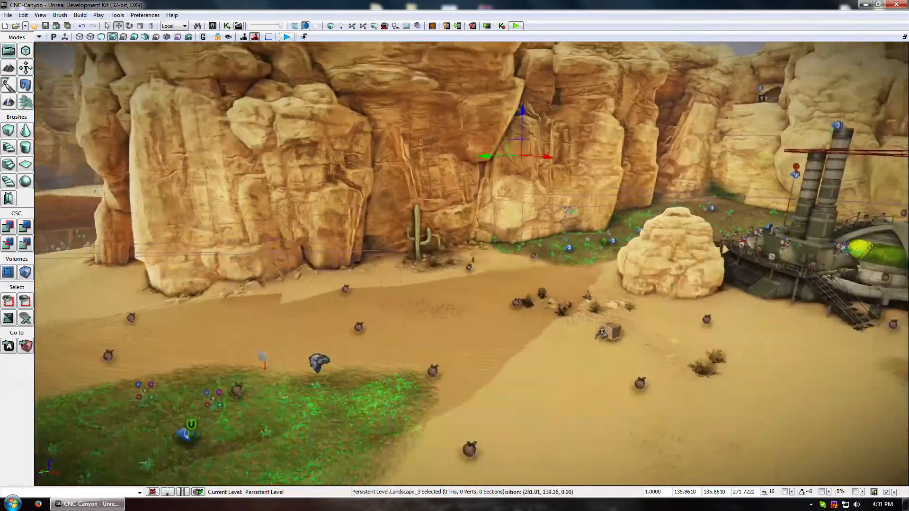
right_drag(358, 212, 357, 237)
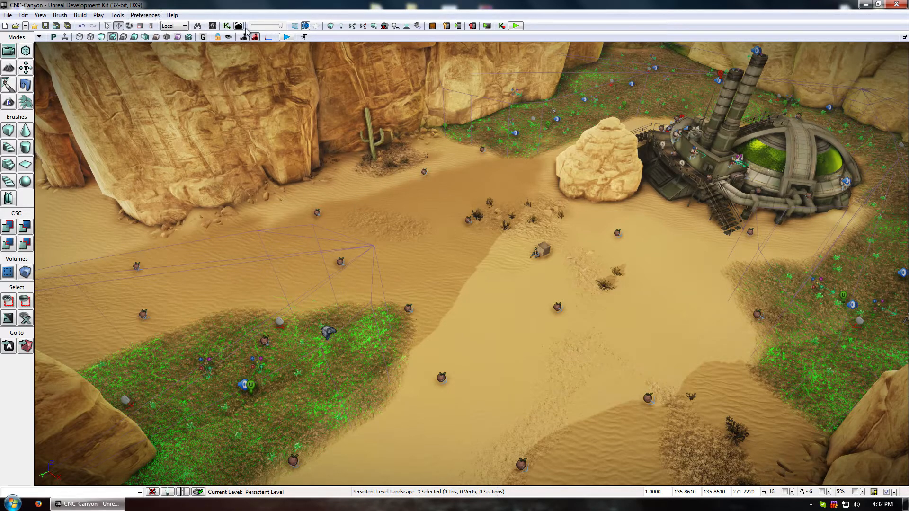
Place a Note actor from the Uncategorized actor classes on the sand in the central clearing and close the browser
click(212, 28)
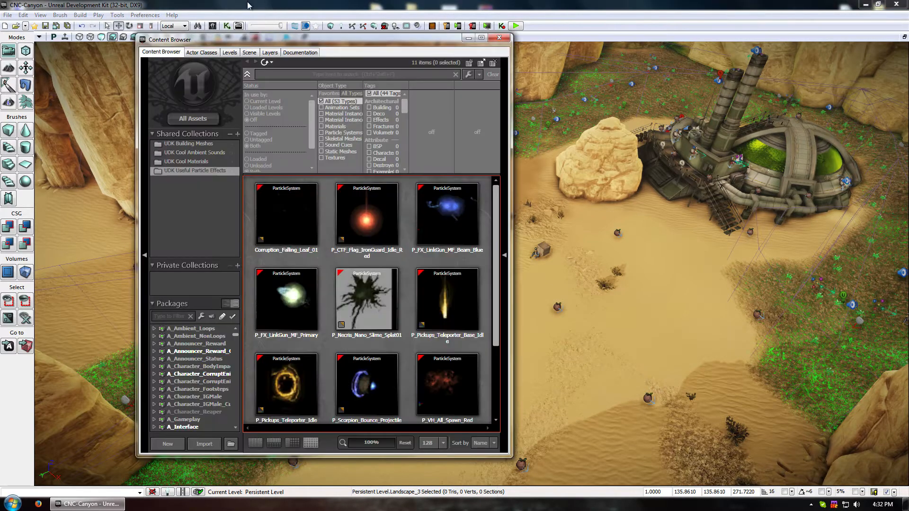
drag(203, 39, 422, 43)
click(425, 57)
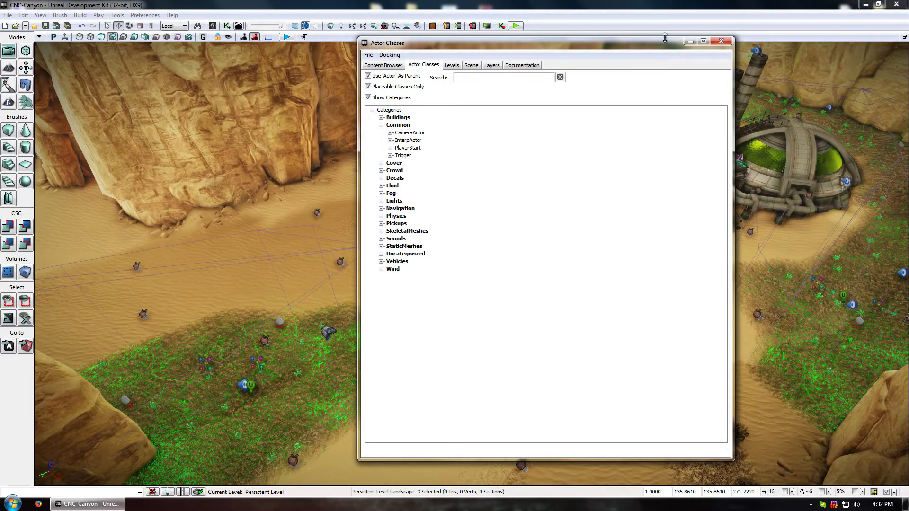
click(381, 254)
drag(490, 43, 749, 38)
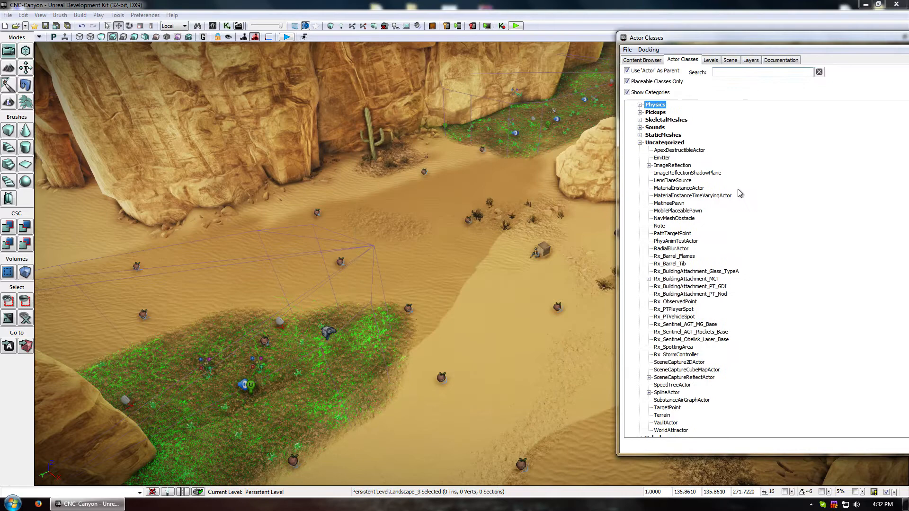
click(659, 226)
drag(658, 227, 498, 247)
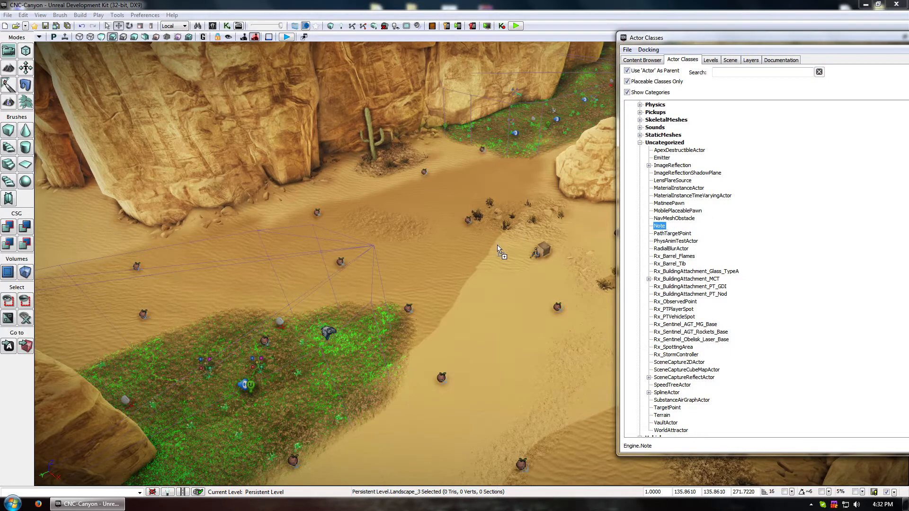
drag(480, 278, 478, 277)
drag(811, 37, 574, 47)
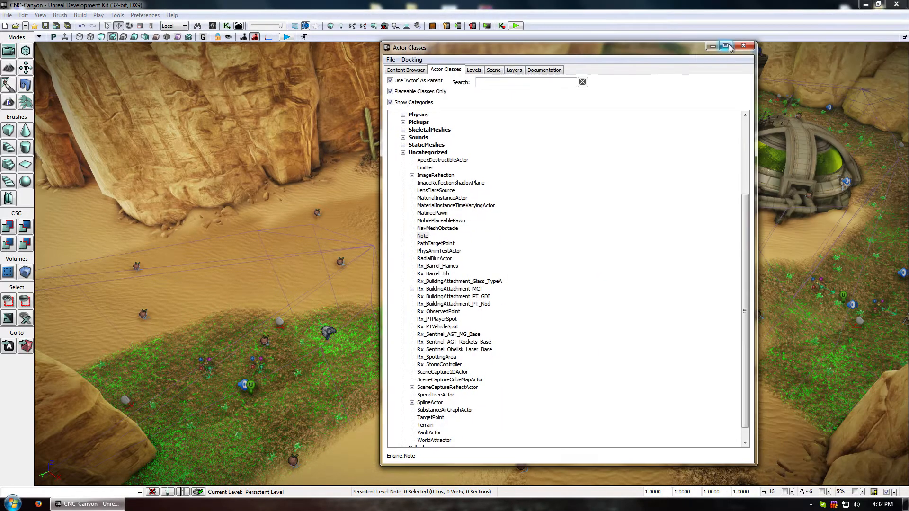
click(743, 44)
click(746, 46)
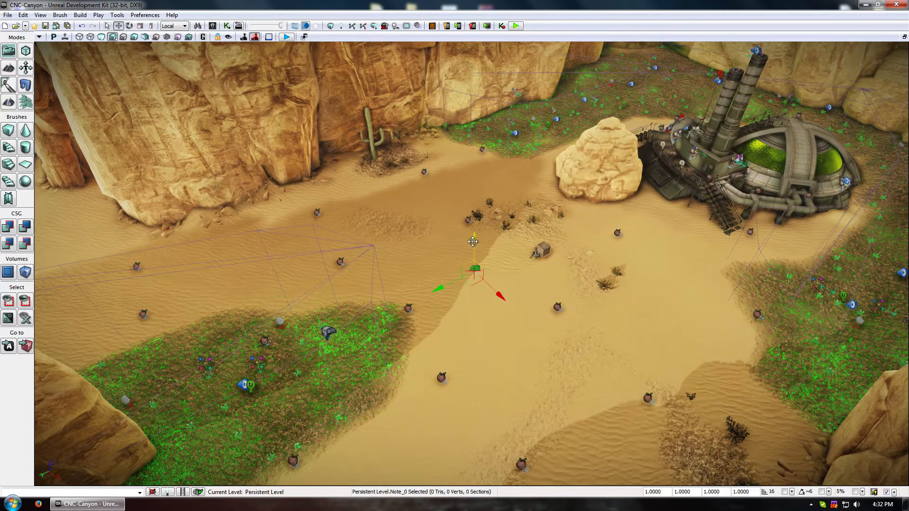
Raise the Note above the surrounding canyon cliffs to a height of about Z 1943
drag(475, 236, 494, 4)
right_drag(495, 237, 494, 142)
drag(477, 283, 475, 95)
right_drag(471, 153, 490, 109)
drag(462, 237, 493, 235)
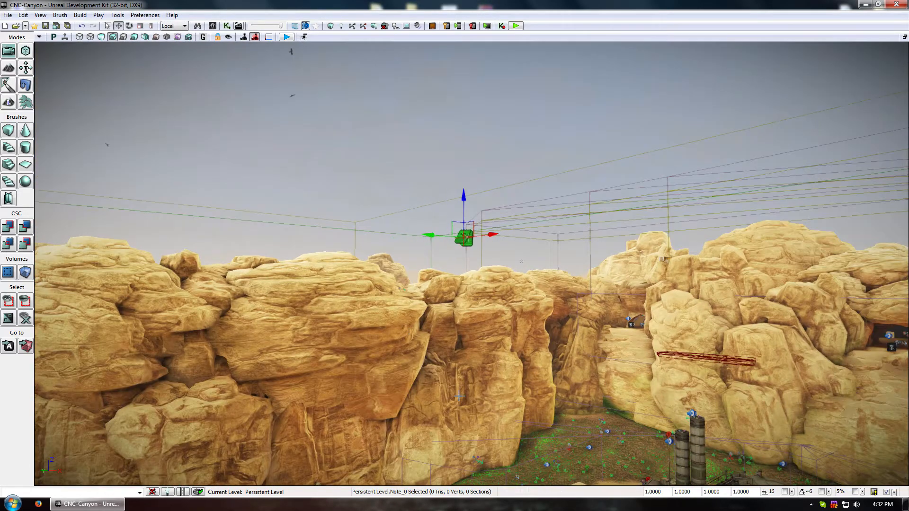
click(54, 37)
click(54, 37)
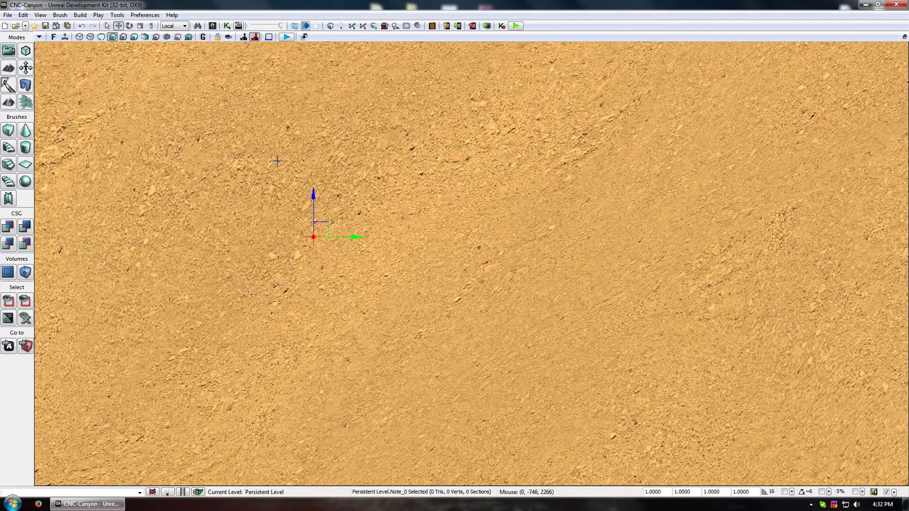
click(54, 37)
click(54, 37)
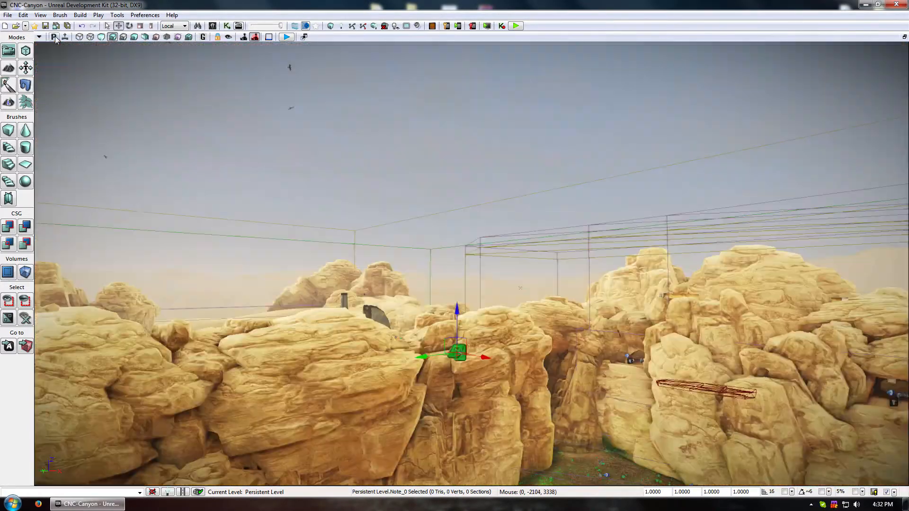
drag(457, 315, 456, 253)
click(40, 36)
click(46, 16)
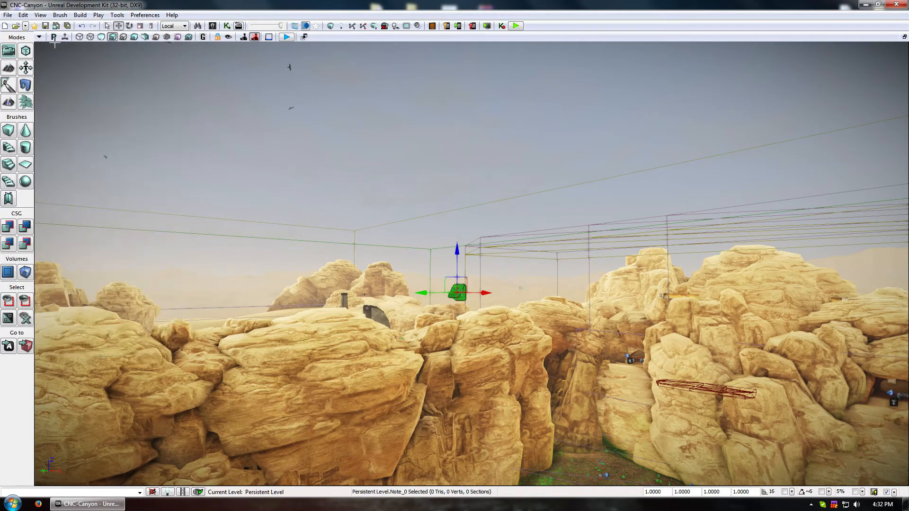
Adjust the Note's horizontal position in the top view to about X 1325, Y -187, near the map's centre
click(53, 40)
click(53, 40)
click(52, 40)
click(52, 39)
click(53, 39)
right_drag(342, 410, 328, 324)
mouse_move(349, 367)
mouse_down()
mouse_move(451, 367)
mouse_move(368, 367)
mouse_move(389, 393)
mouse_move(343, 346)
mouse_move(413, 352)
mouse_move(359, 357)
mouse_up()
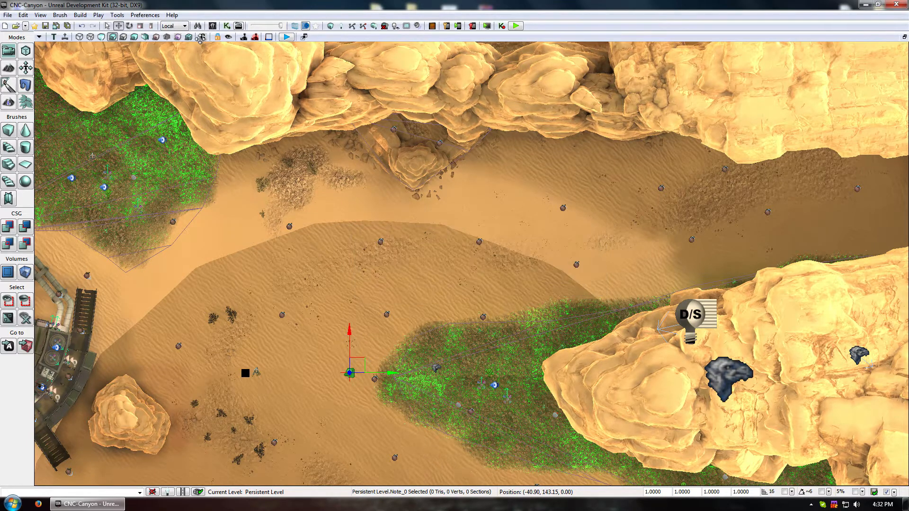
Enable Lock Location in the Note's advanced properties and test the lock by trying to move the Note
key(F4)
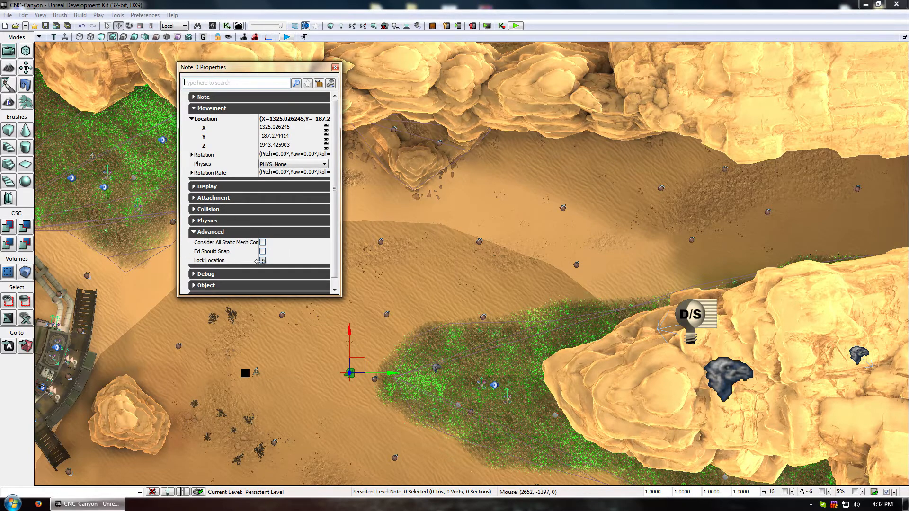
click(263, 260)
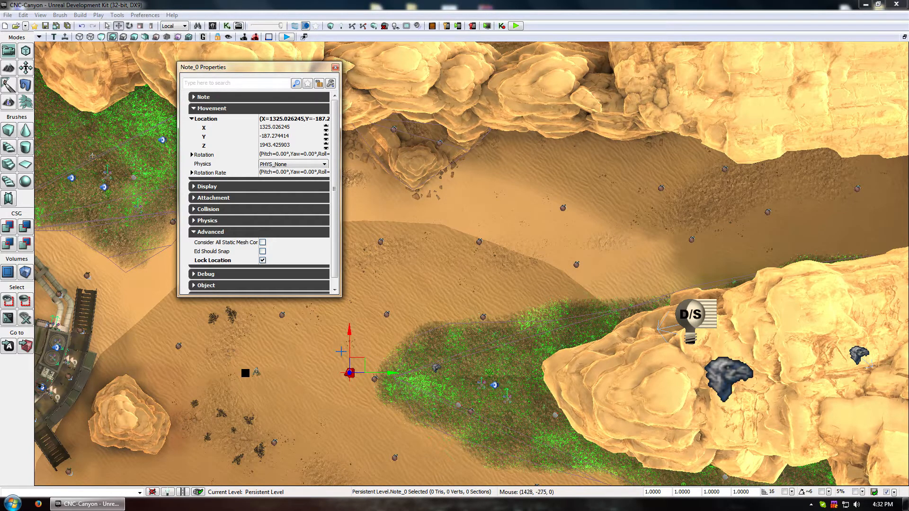
drag(361, 359, 473, 248)
click(353, 371)
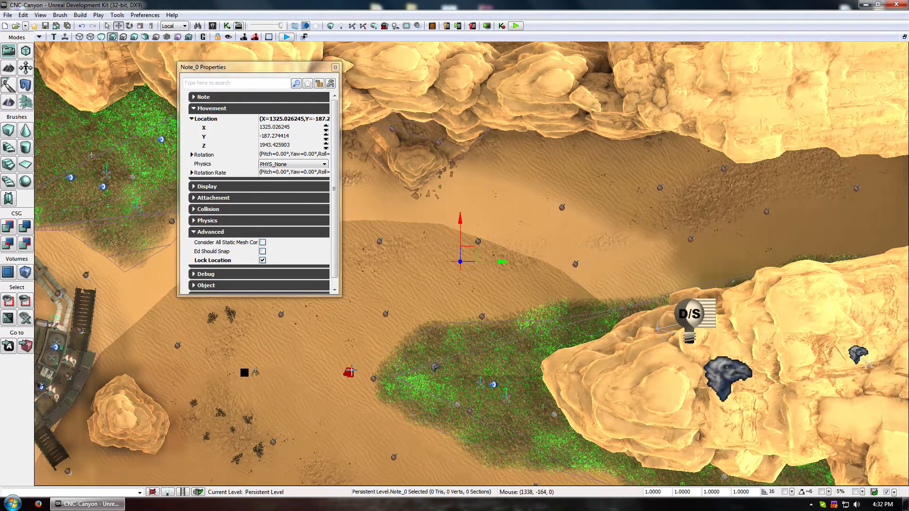
click(352, 372)
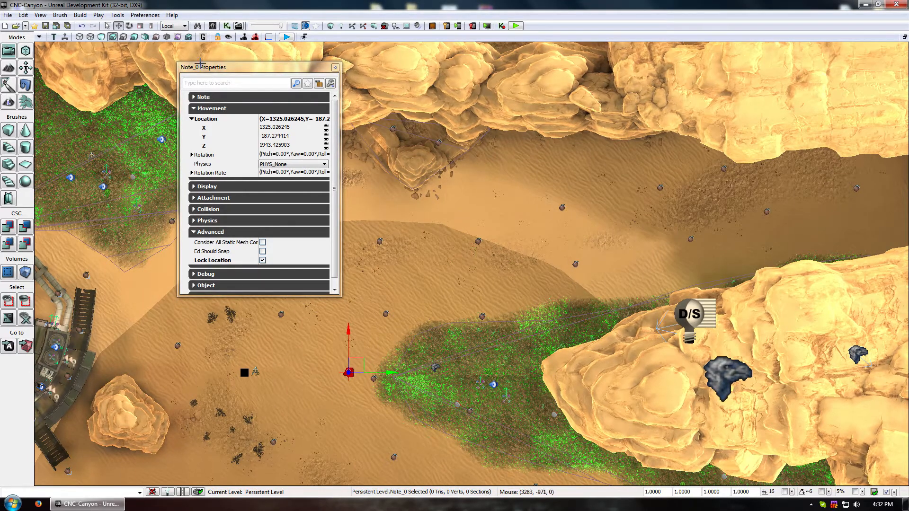
Lock the Note's properties window to that actor and open the world info properties beside it
drag(245, 67, 561, 66)
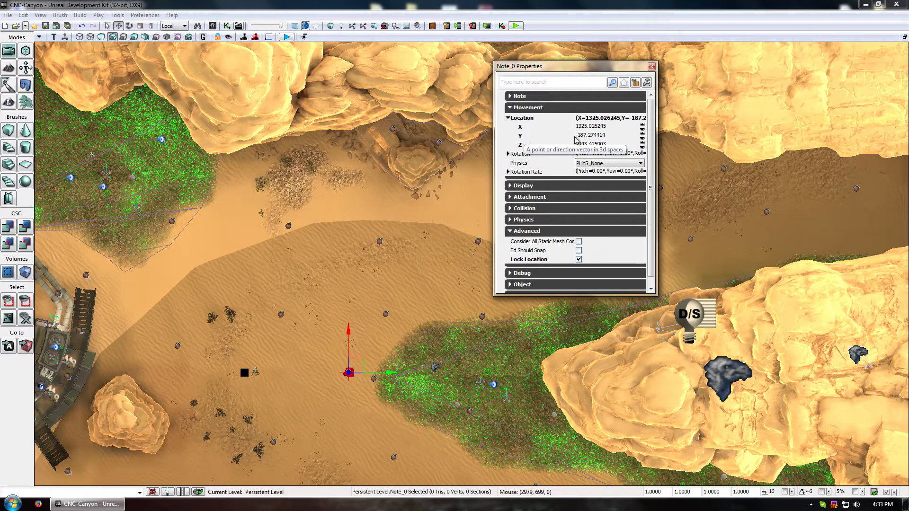
click(635, 83)
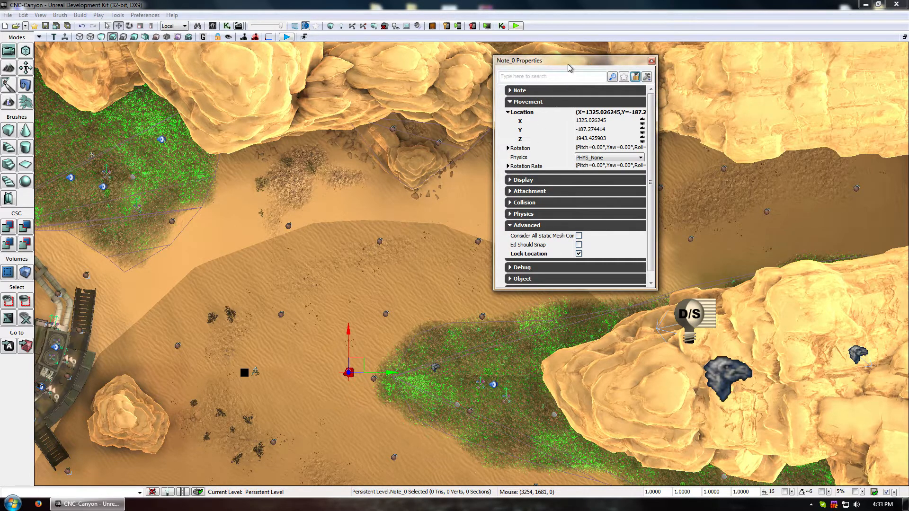
drag(559, 60, 735, 62)
click(30, 14)
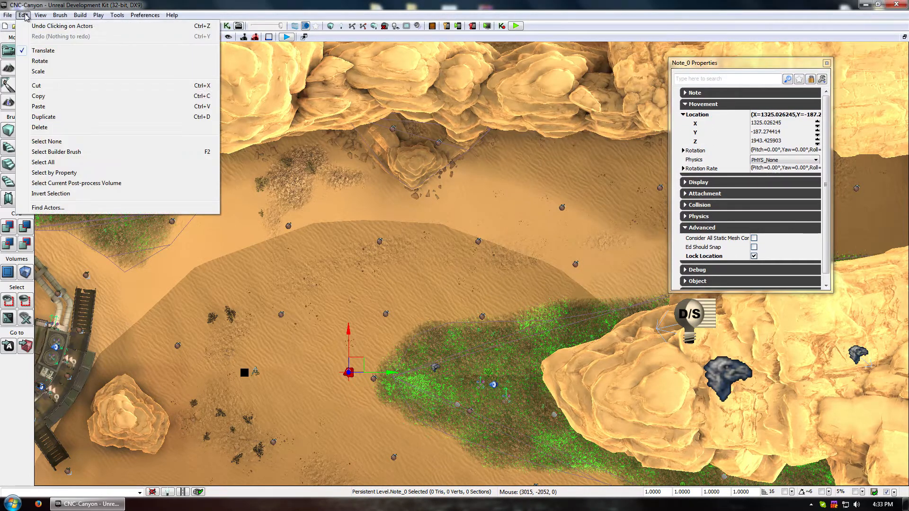
click(71, 63)
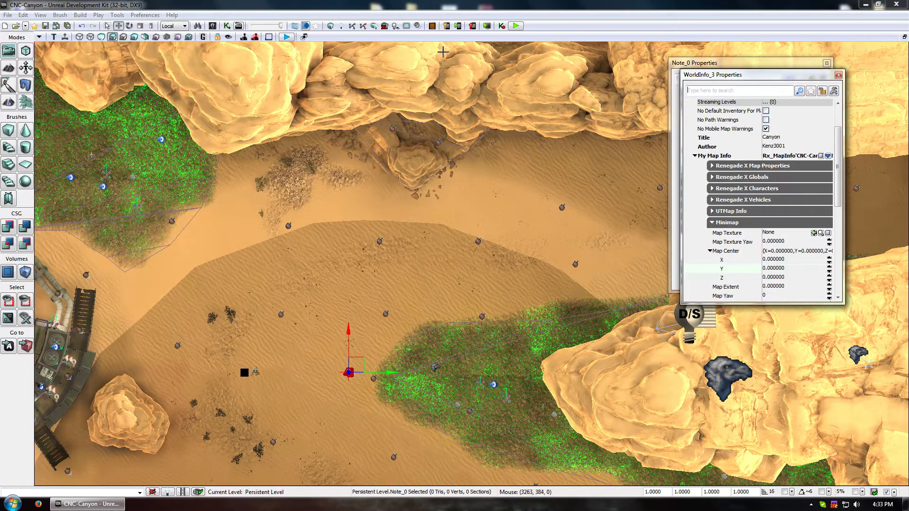
drag(732, 76, 441, 68)
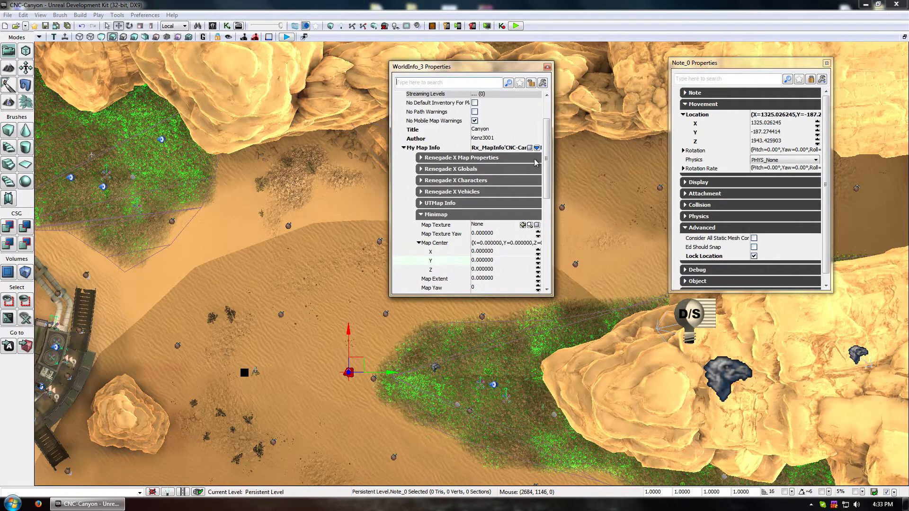
Expand My Map Info under World Info down to the Minimap section's Map Center coordinates
scroll(497, 132, up, 5)
click(484, 132)
click(418, 132)
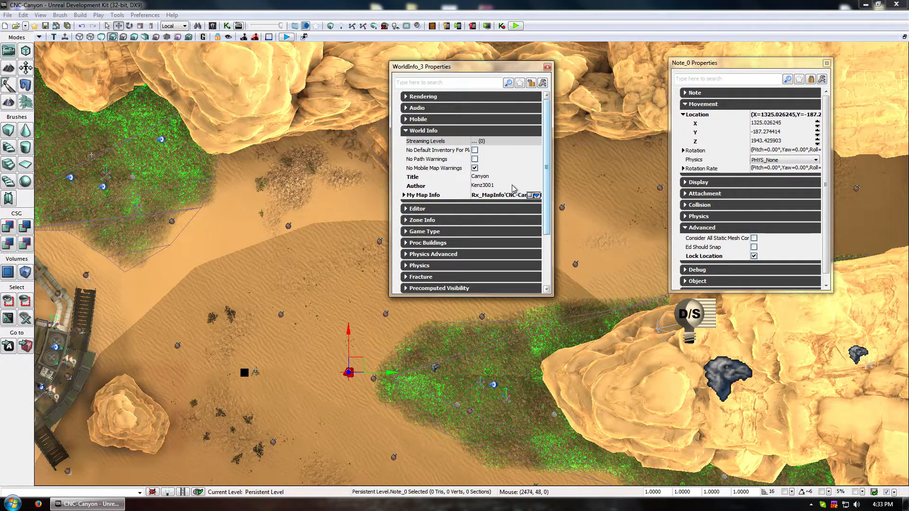
click(536, 195)
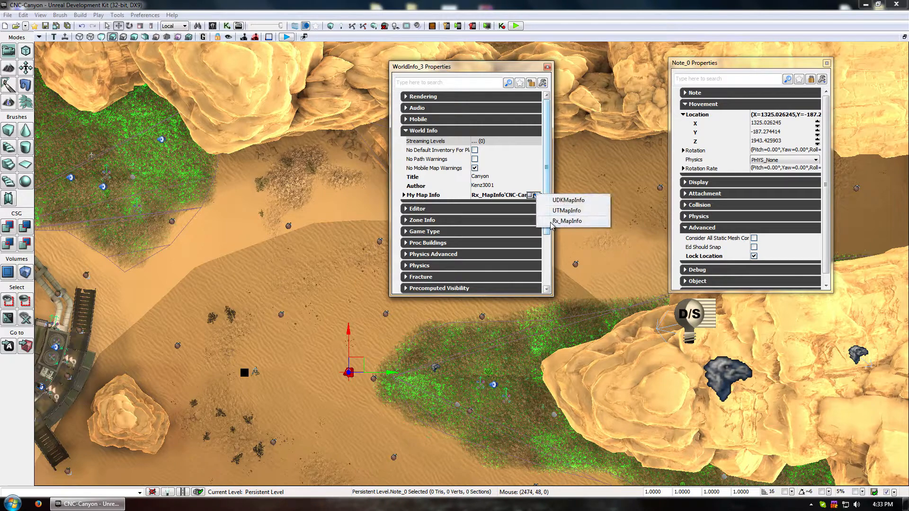
click(429, 199)
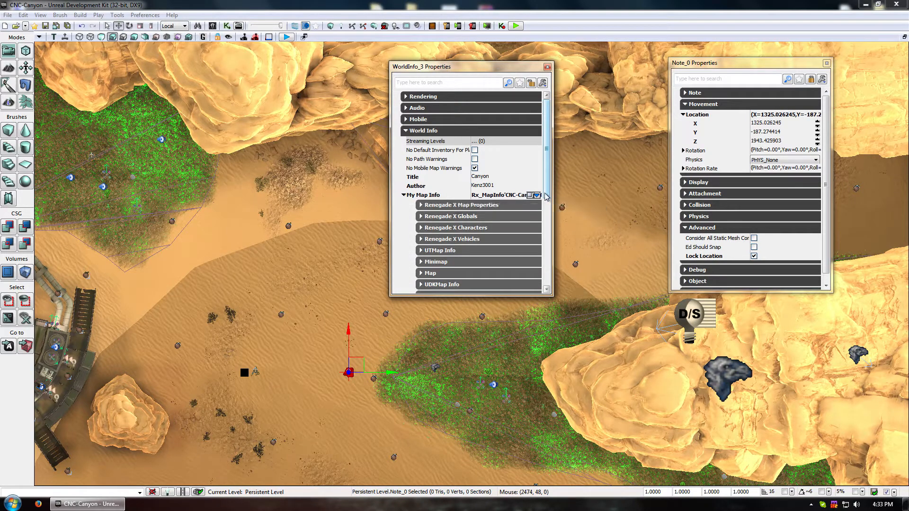
scroll(487, 183, down, 3)
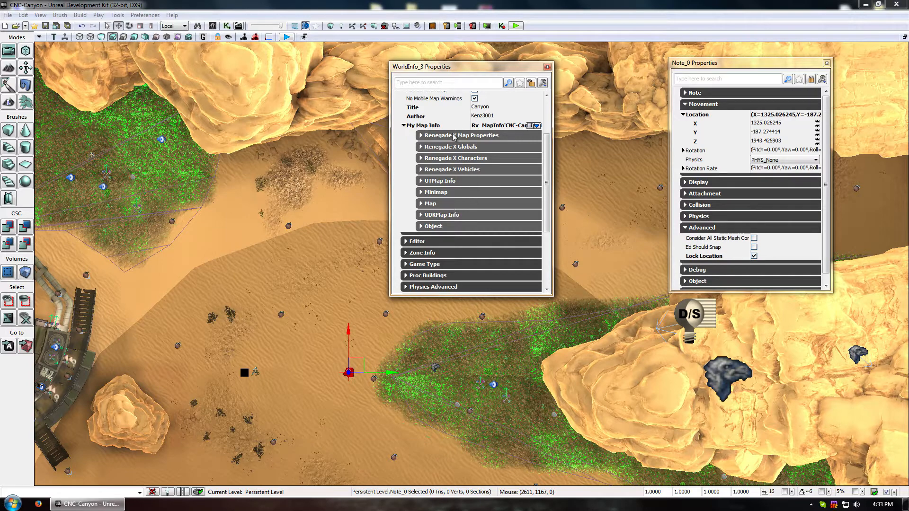
click(444, 193)
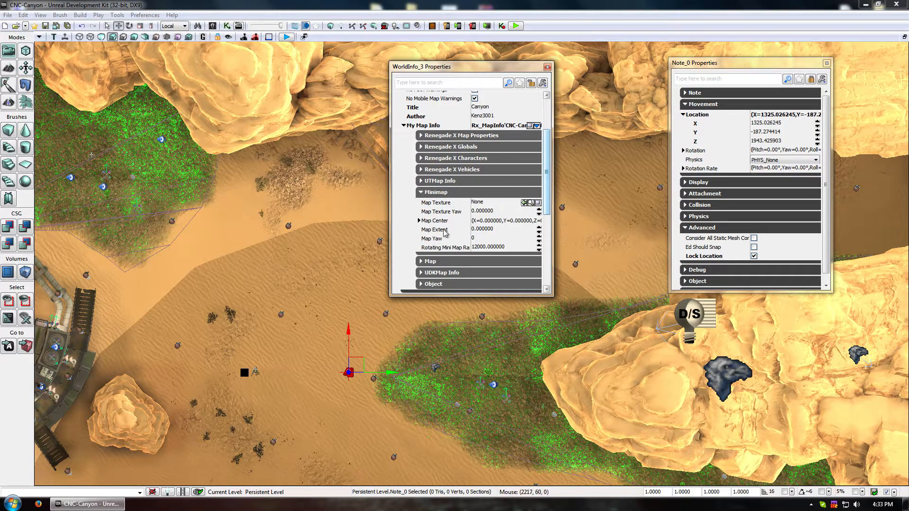
click(420, 220)
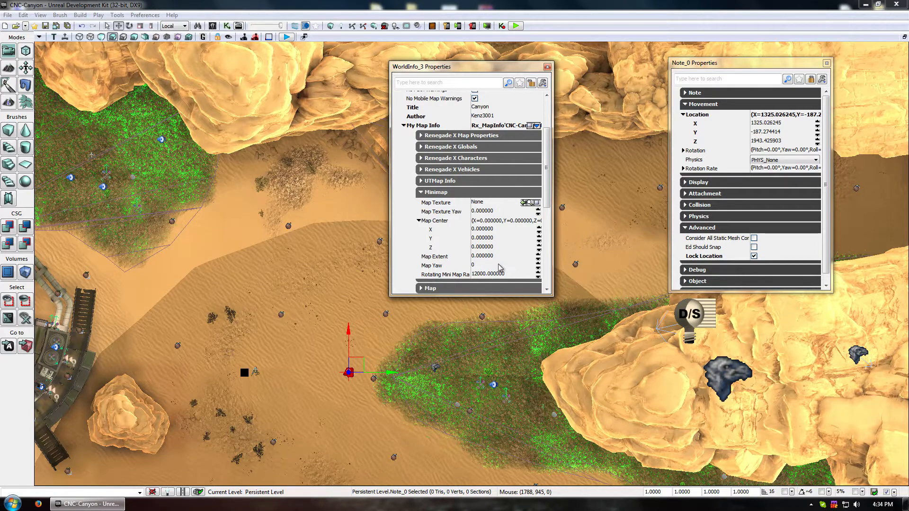
Copy the Note's X location, 1325.026245, into the X coordinate of the minimap's Map Center
click(473, 266)
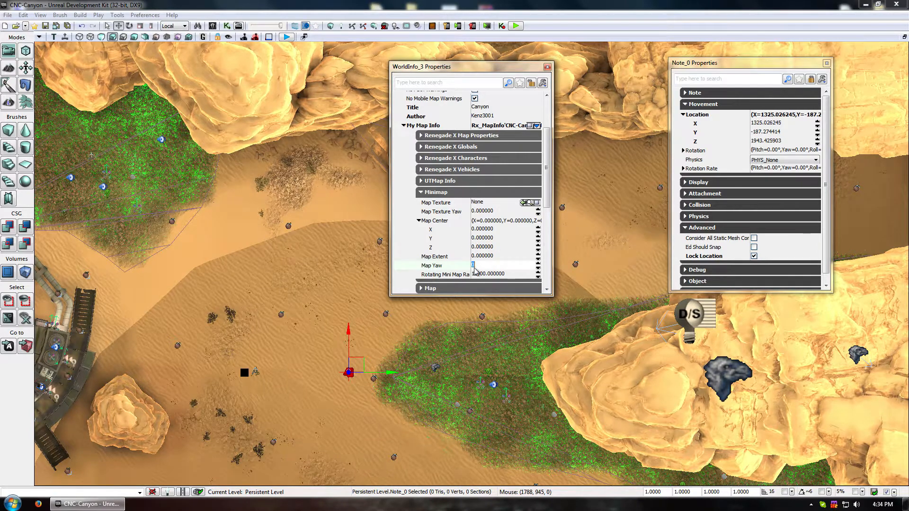
mouse_move(471, 273)
mouse_down()
mouse_move(495, 274)
mouse_move(467, 275)
mouse_up()
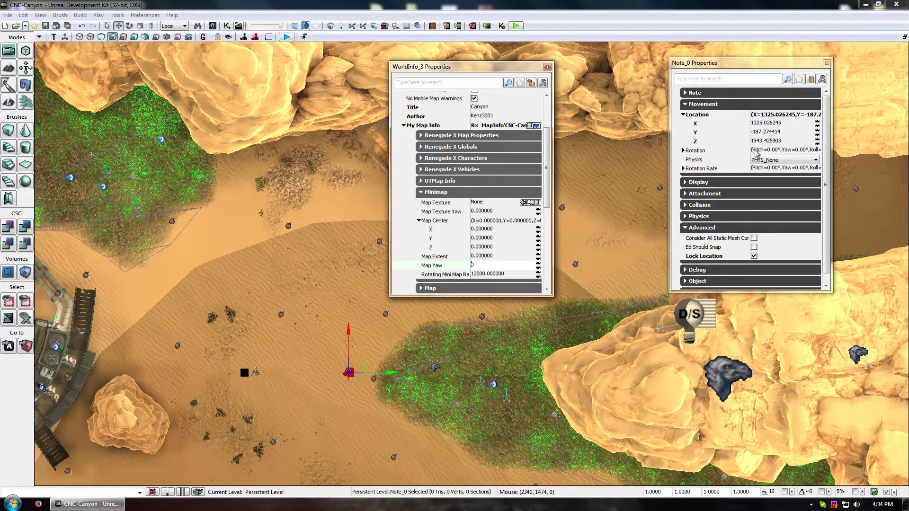
click(767, 123)
right_click(767, 124)
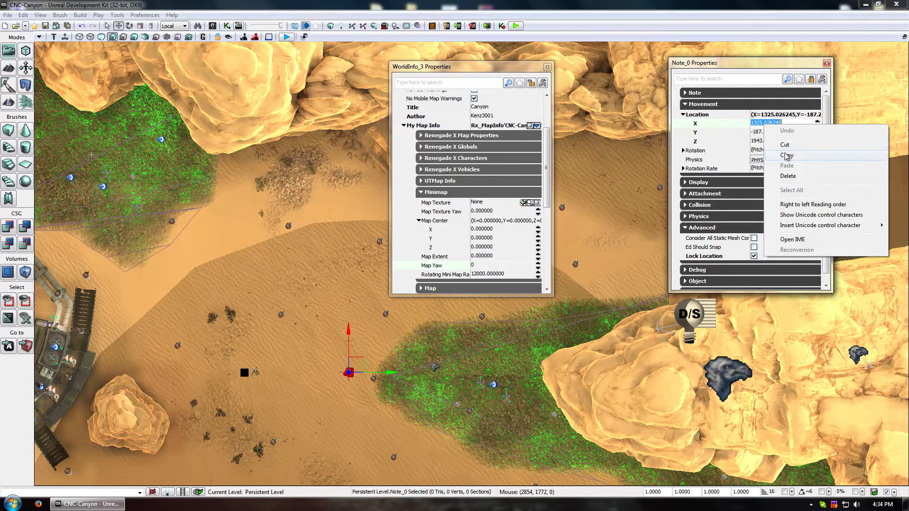
click(788, 156)
click(477, 229)
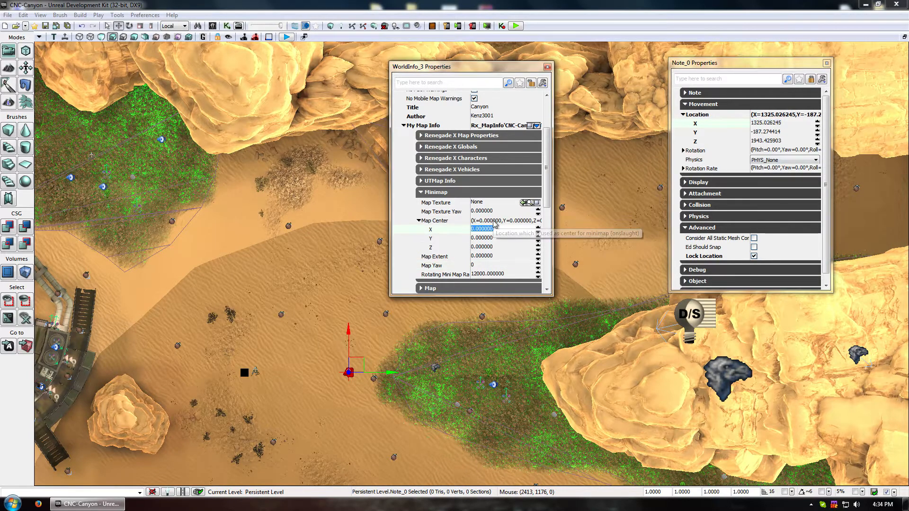
click(763, 125)
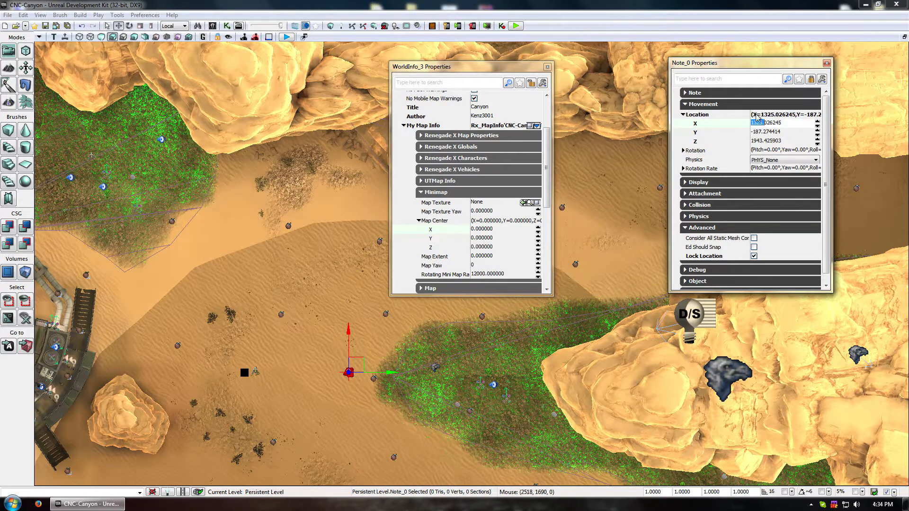
drag(795, 124, 692, 130)
click(483, 230)
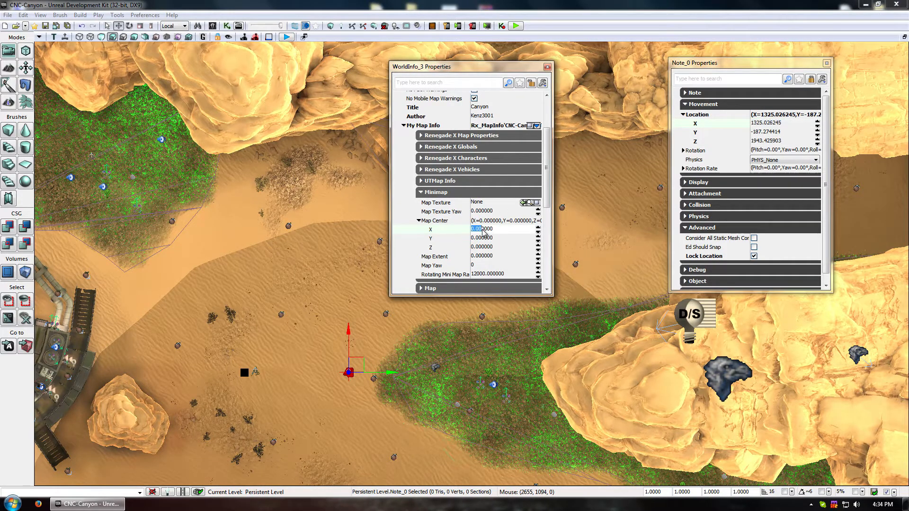
drag(482, 230, 506, 231)
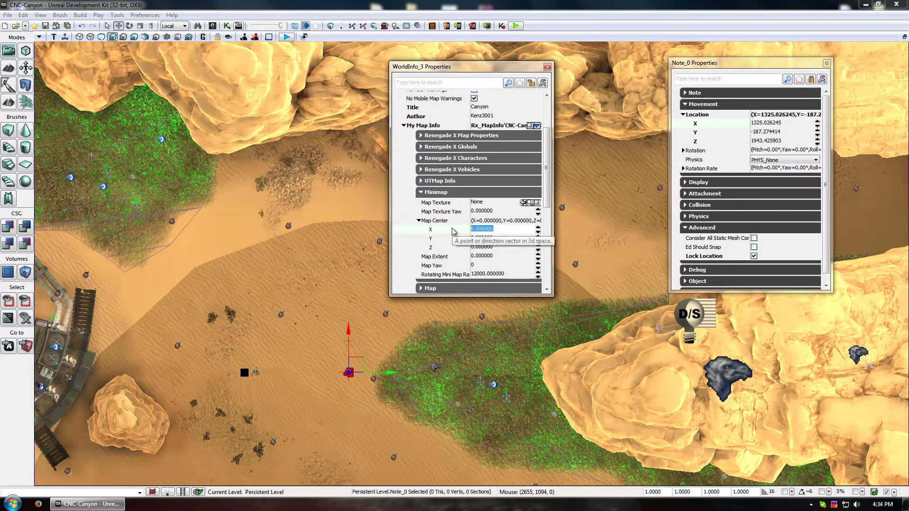
key(ctrl+v)
Copy the Note's Y and Z locations, -187.274414 and 1943.425903, into the matching Map Center coordinates
click(784, 135)
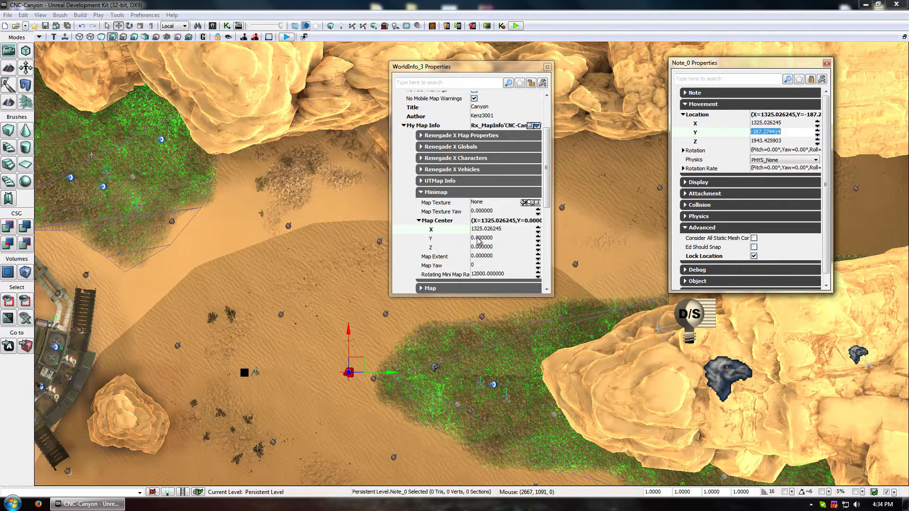
drag(478, 238, 514, 239)
key(ctrl+v)
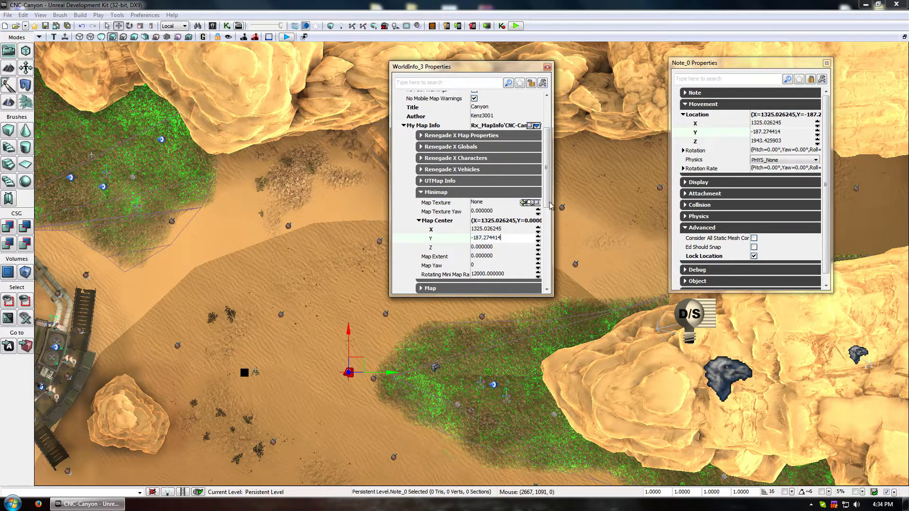
click(771, 142)
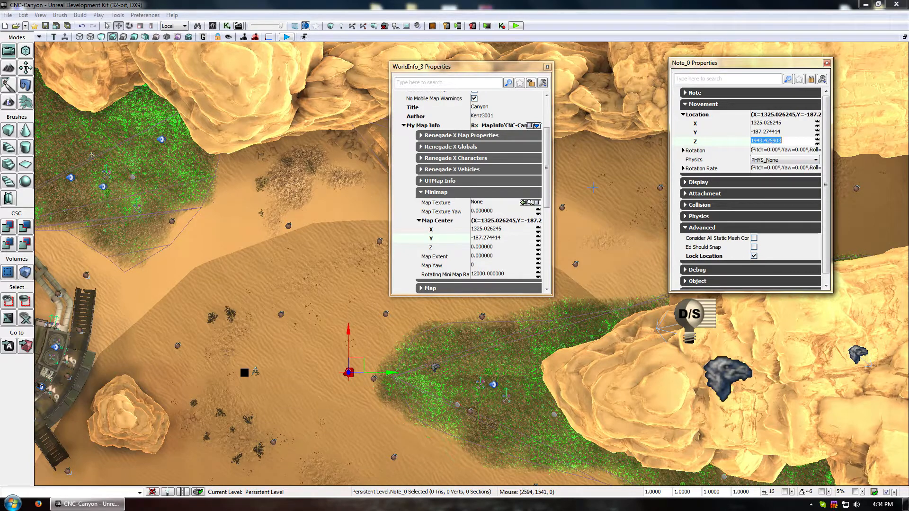
click(493, 249)
key(ctrl+v)
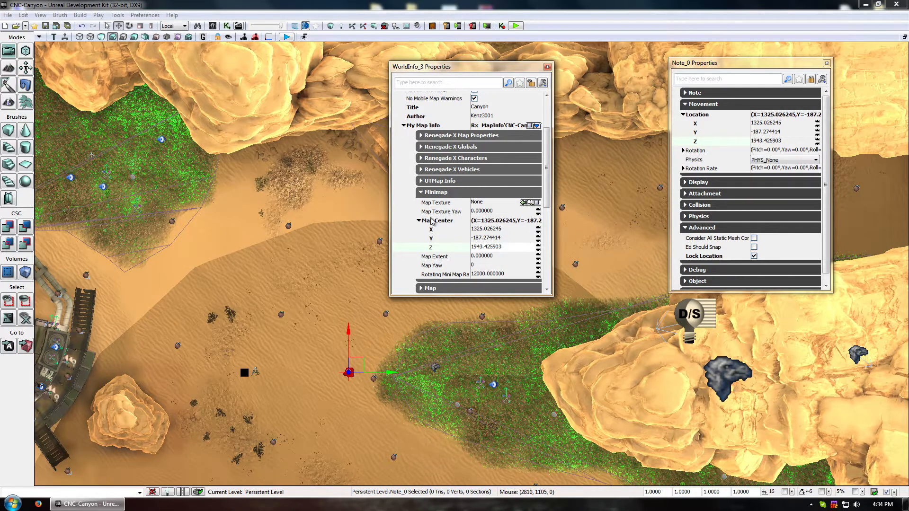
Set the minimap's Map Extent to 39900
click(432, 257)
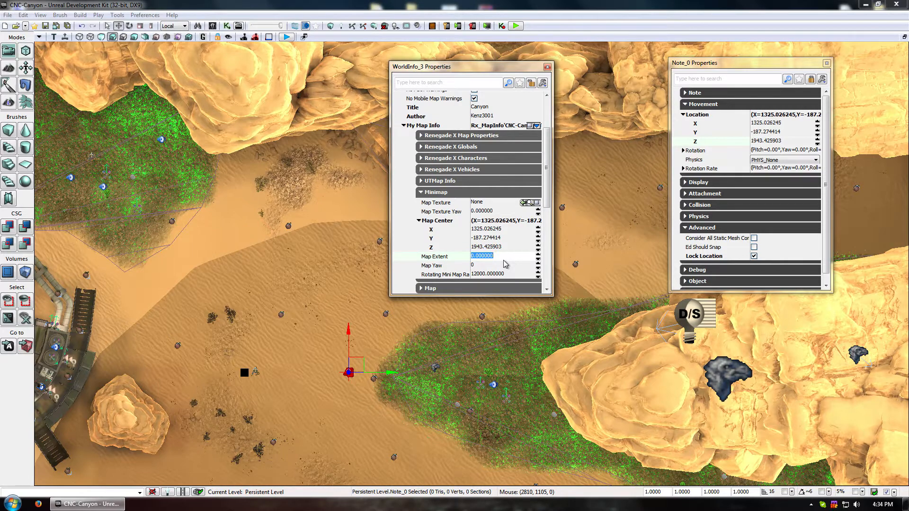
text(39900.0)
key(Return)
click(479, 259)
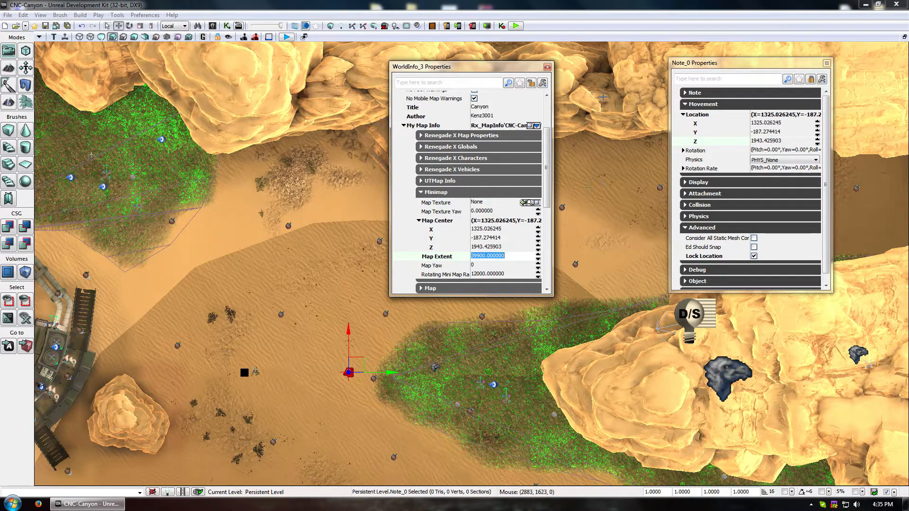
Close the world info and Note properties windows to clear the top view of the map
click(547, 67)
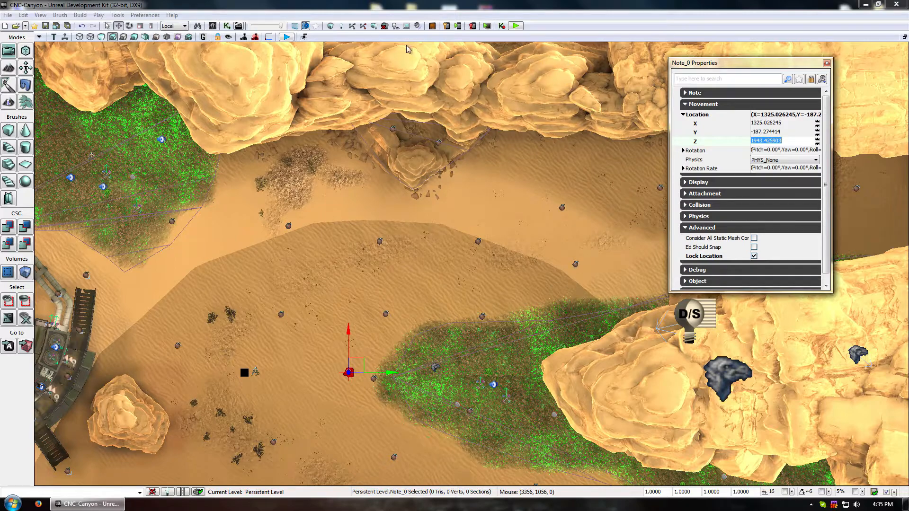
click(828, 66)
drag(537, 255, 571, 158)
scroll(506, 195, down, 6)
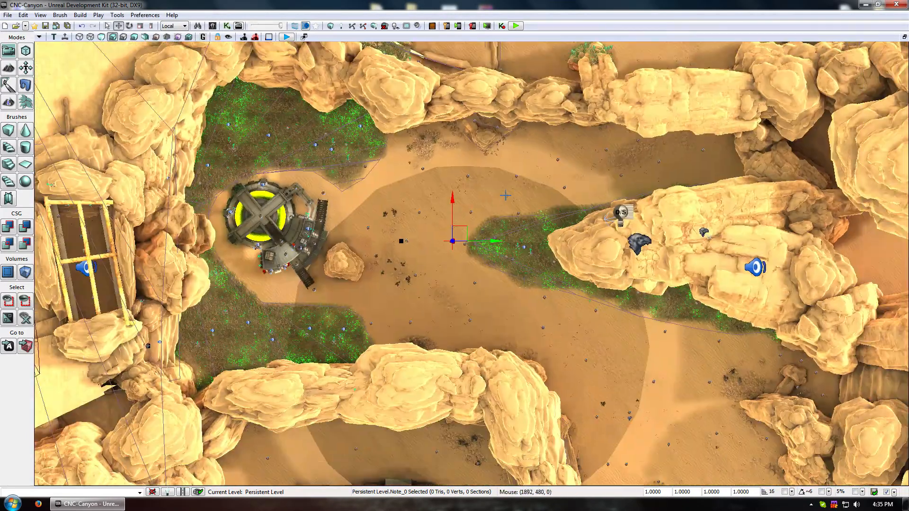
drag(505, 195, 506, 213)
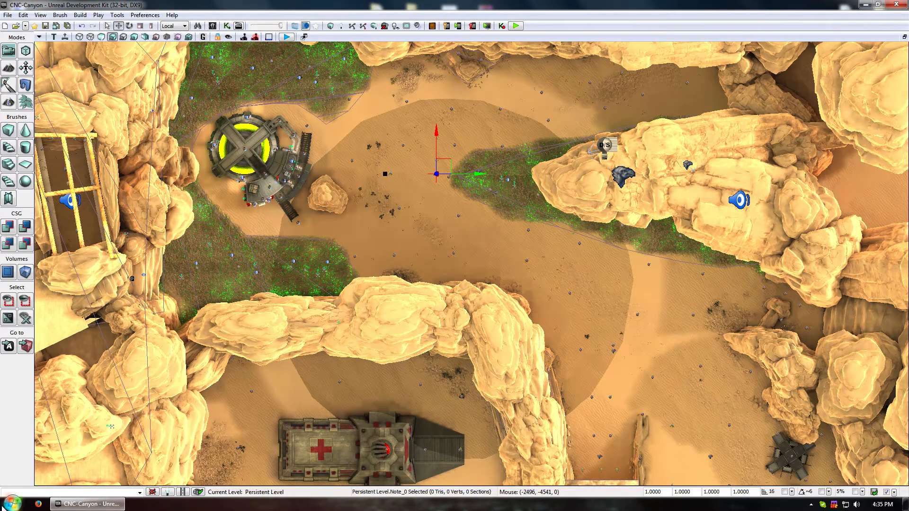
Find and launch Adobe Photoshop CS6
click(12, 502)
click(39, 483)
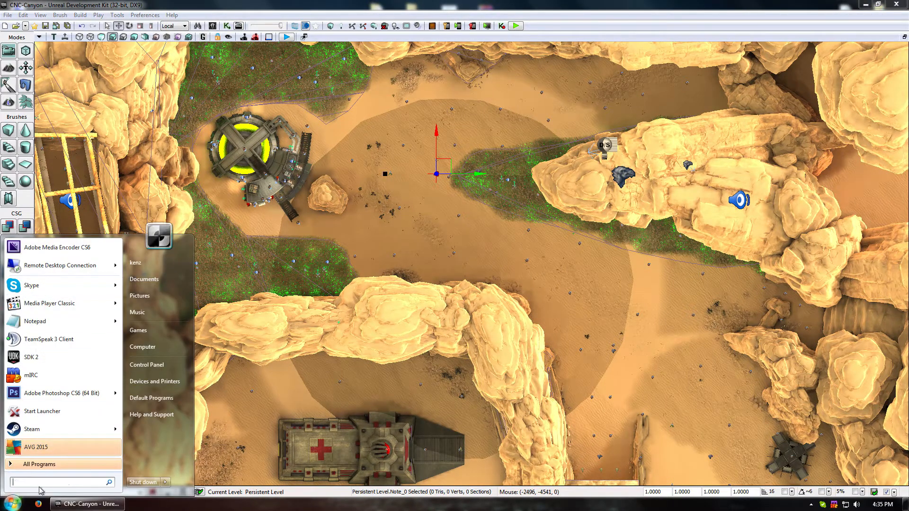
text(photy)
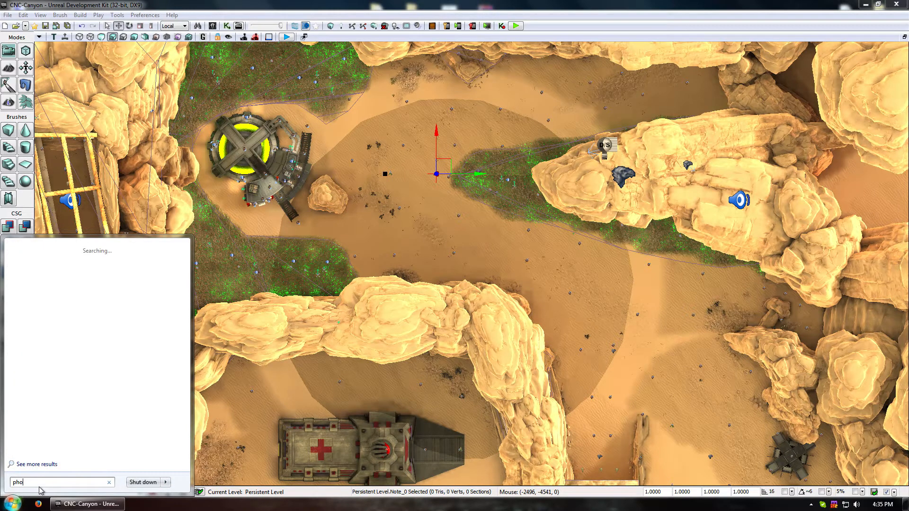
key(Return)
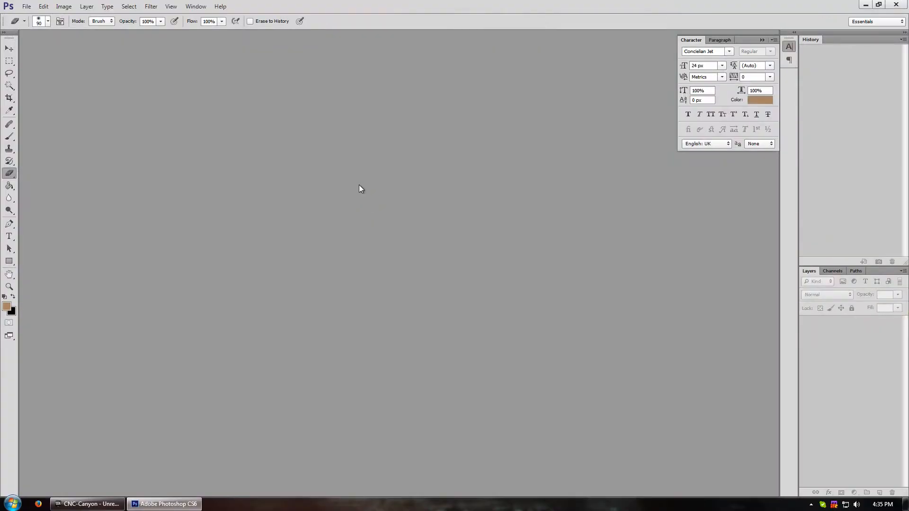
Open Rx_Minimaps.psd from the Desktop as a reference for the minimap image
click(27, 6)
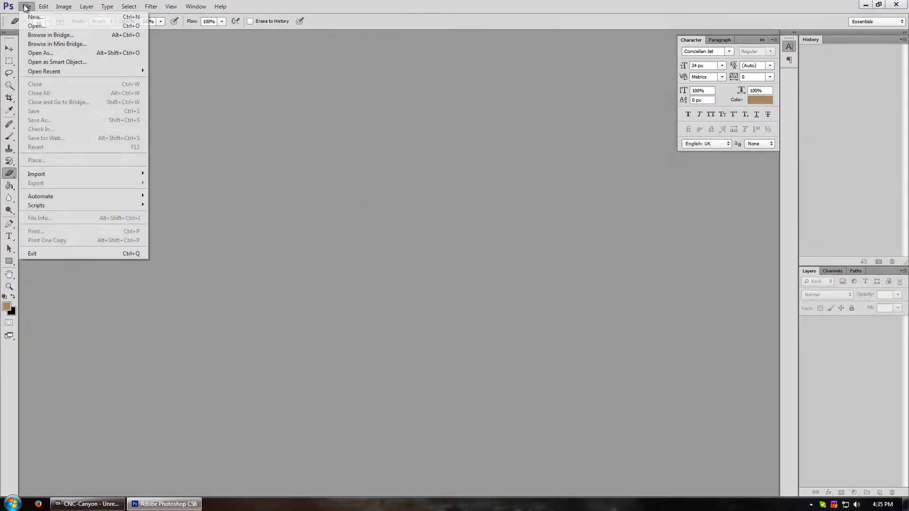
click(47, 26)
drag(582, 124, 582, 230)
click(419, 175)
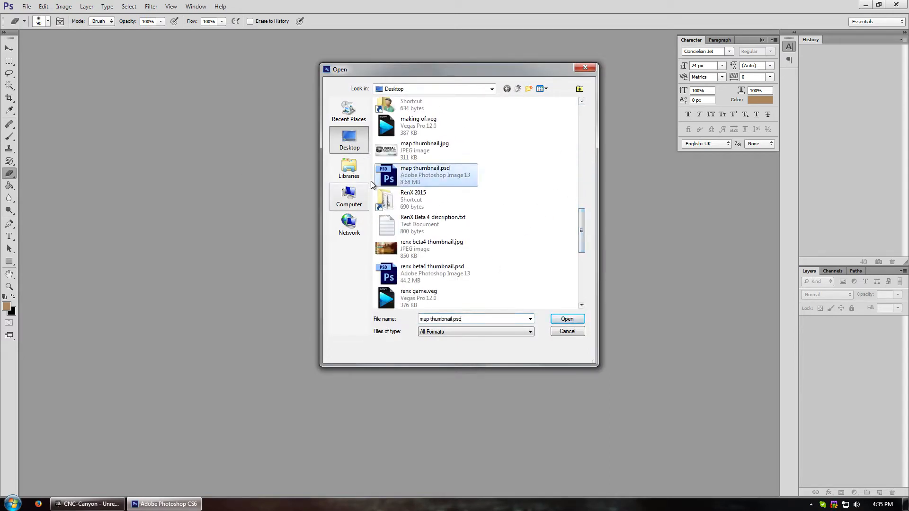
click(399, 276)
scroll(441, 246, down, 3)
click(440, 232)
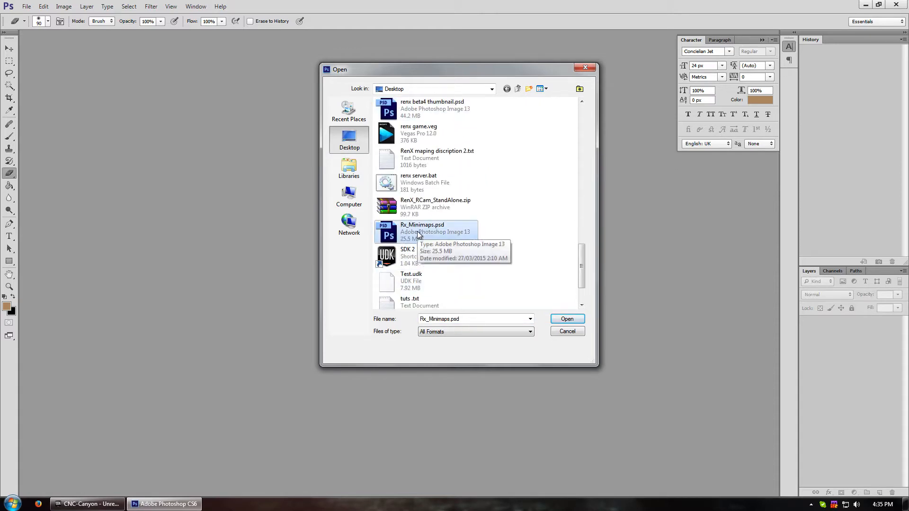
double_click(418, 233)
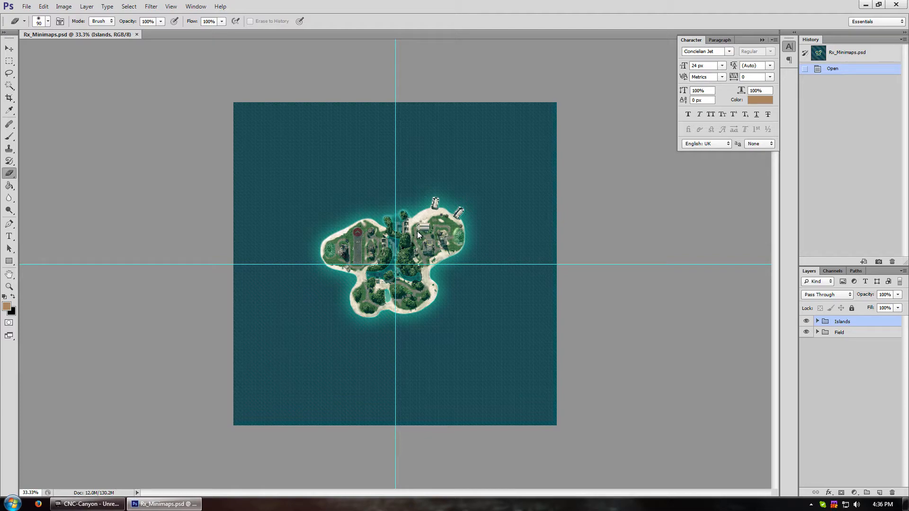
Create a new 1920 by 1080 pixel RGB document at 72 pixels/inch with a white background
key(ctrl+n)
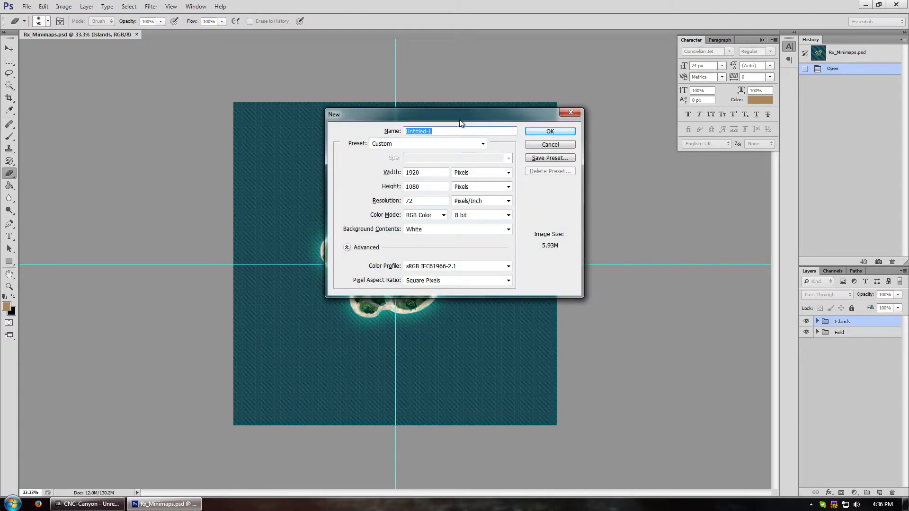
drag(460, 120, 438, 91)
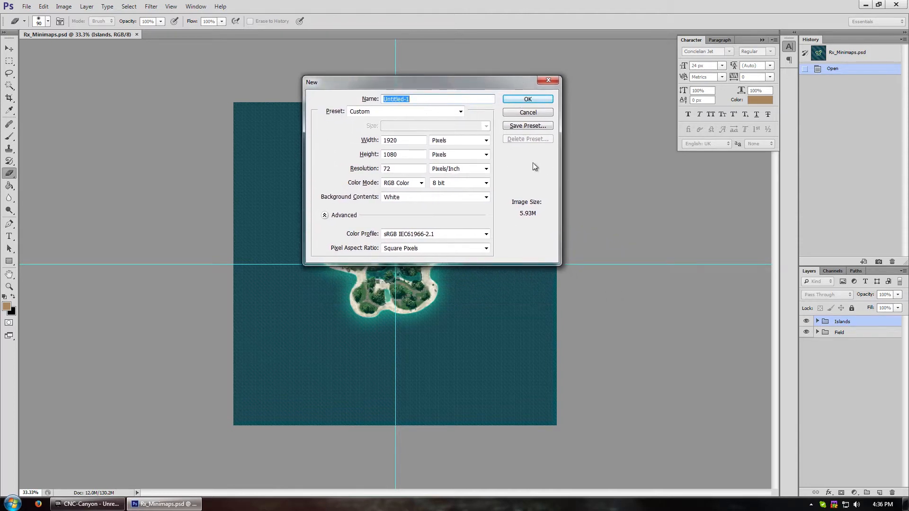
click(418, 154)
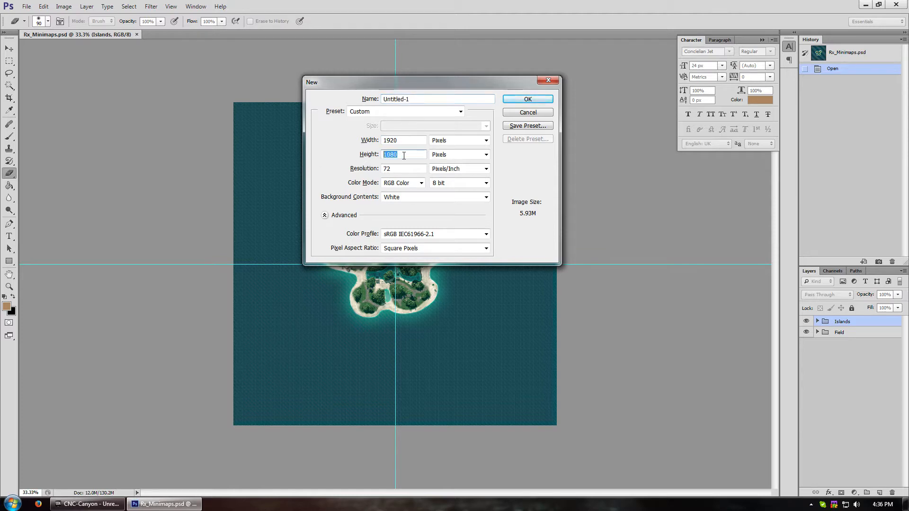
click(528, 97)
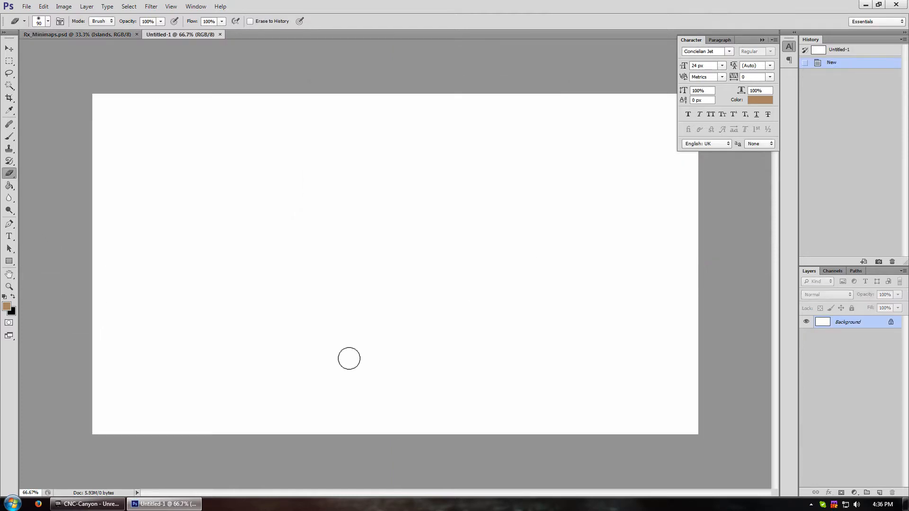
Switch back to the Unreal Development Kit and frame the middle of the canyon map in the top view
click(91, 503)
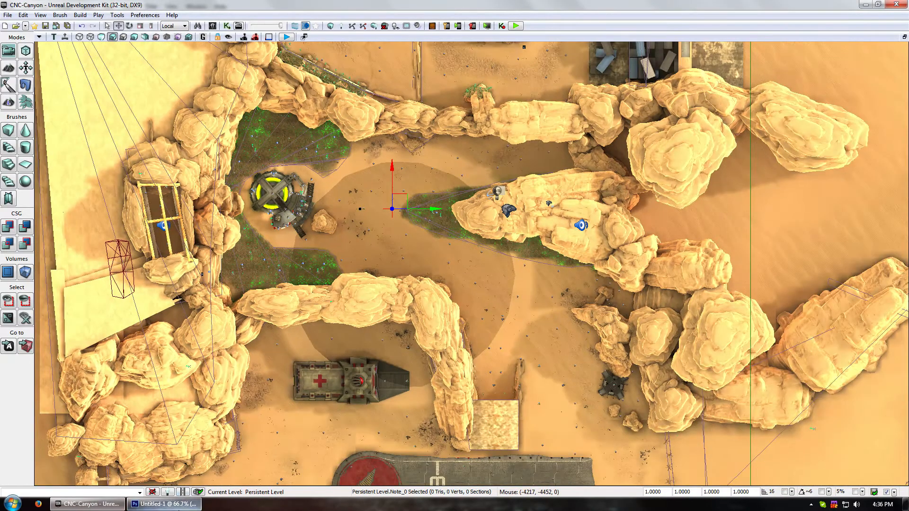
click(178, 507)
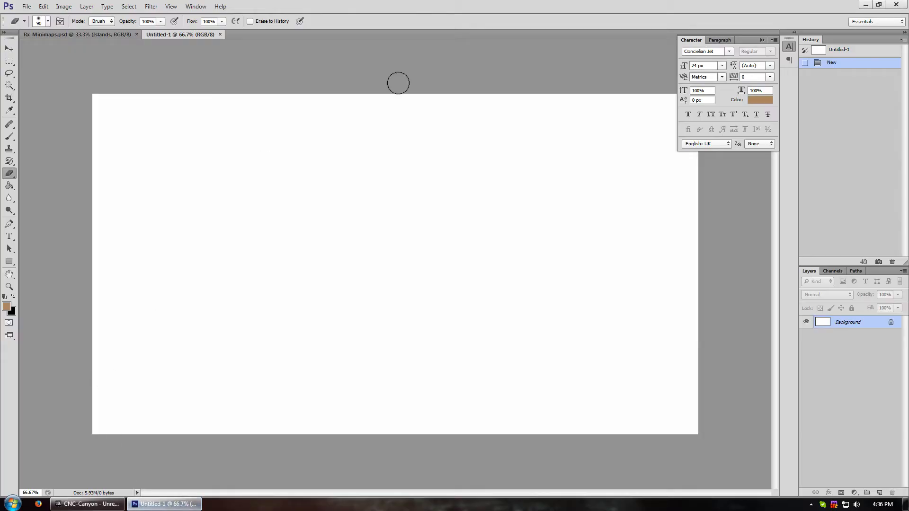
click(81, 503)
scroll(421, 308, down, 5)
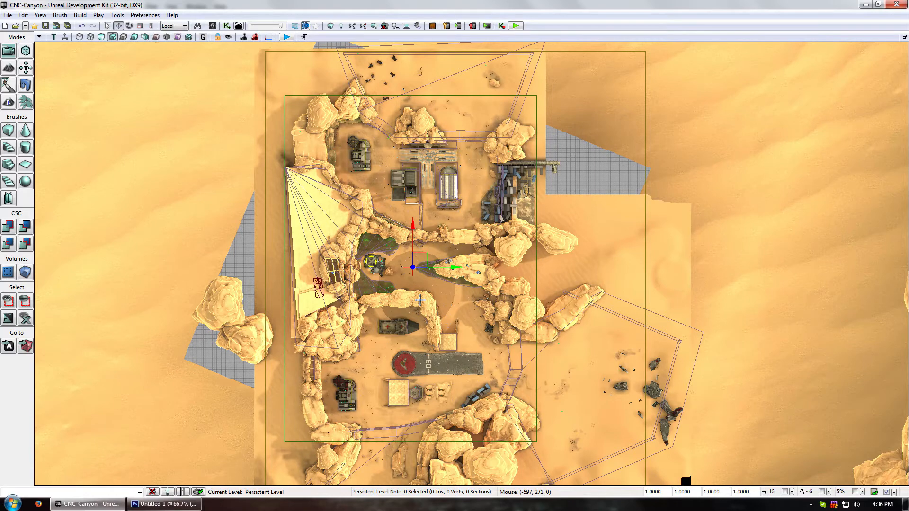
scroll(420, 299, up, 4)
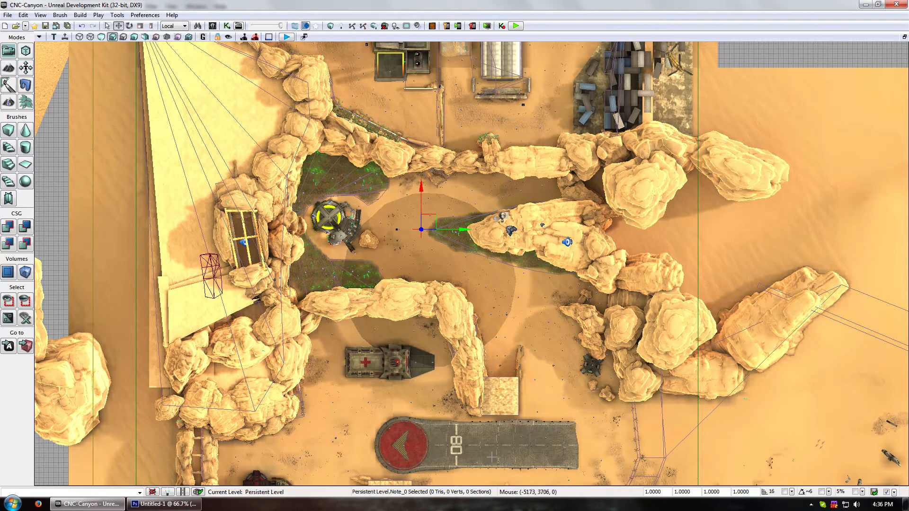
Enable Game View to preview the centre of the map without the editor's icons and outlines
click(203, 37)
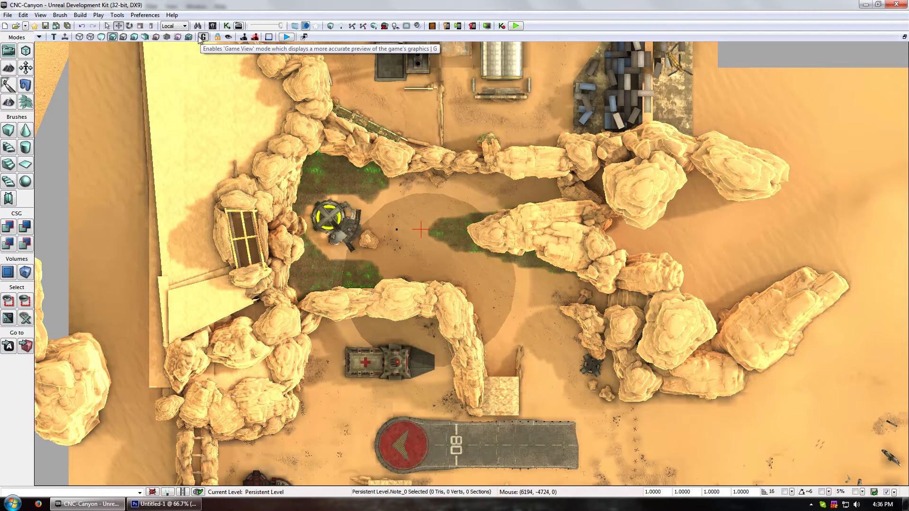
scroll(454, 143, up, 5)
scroll(453, 143, down, 2)
scroll(454, 143, up, 1)
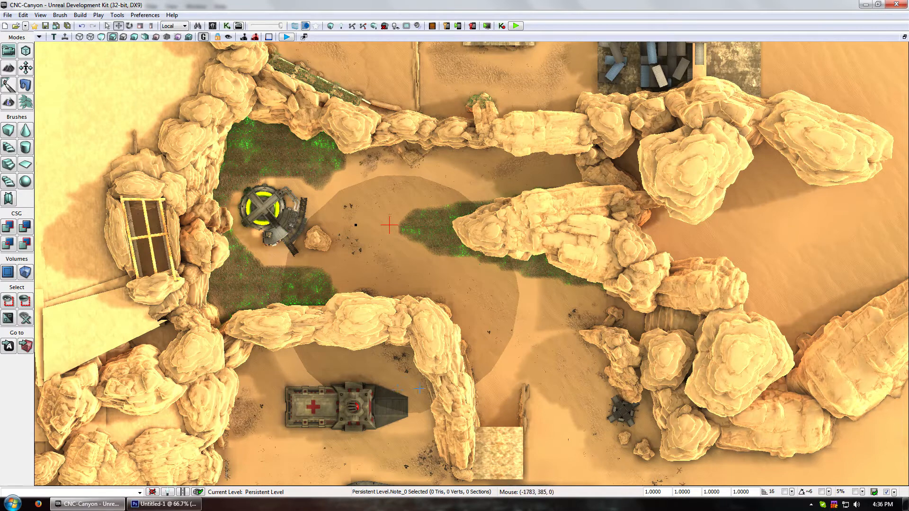
Leave Game View and set the dominant directional light's Whole Scene Dynamic value under Cascaded Shadow Maps to 0
click(203, 36)
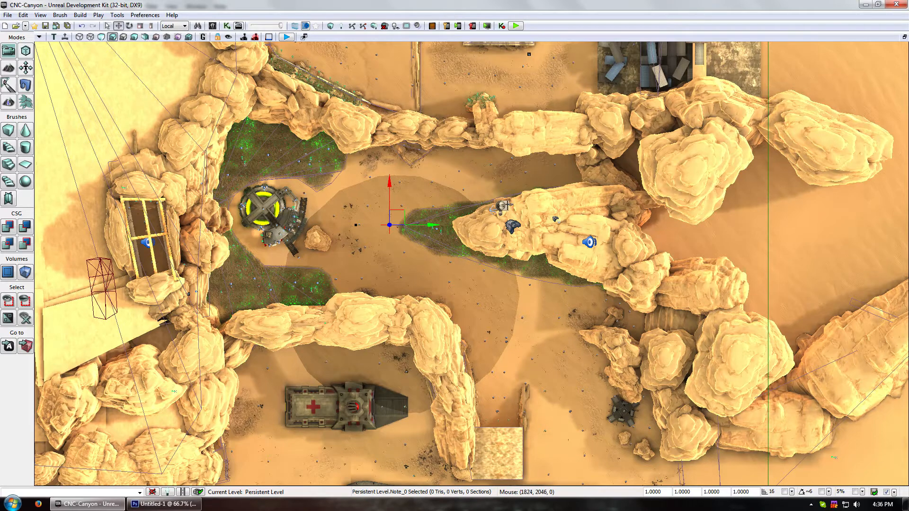
double_click(503, 205)
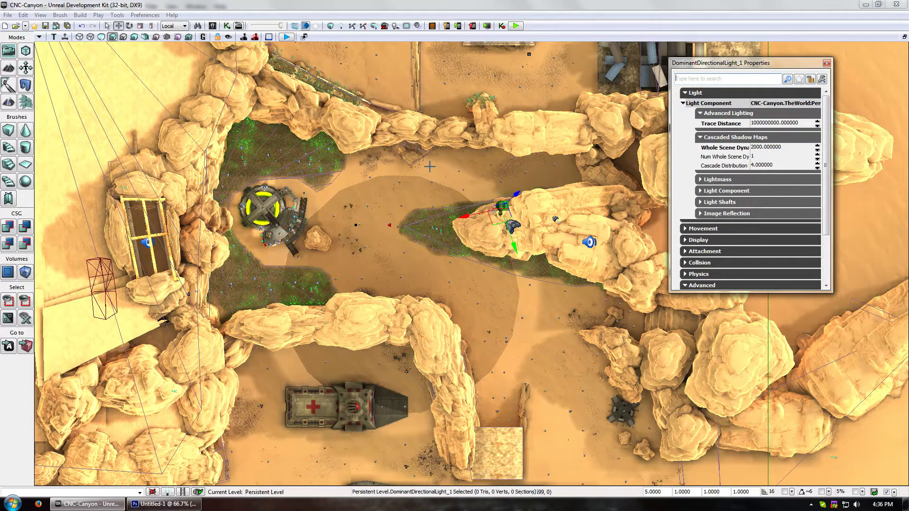
click(761, 147)
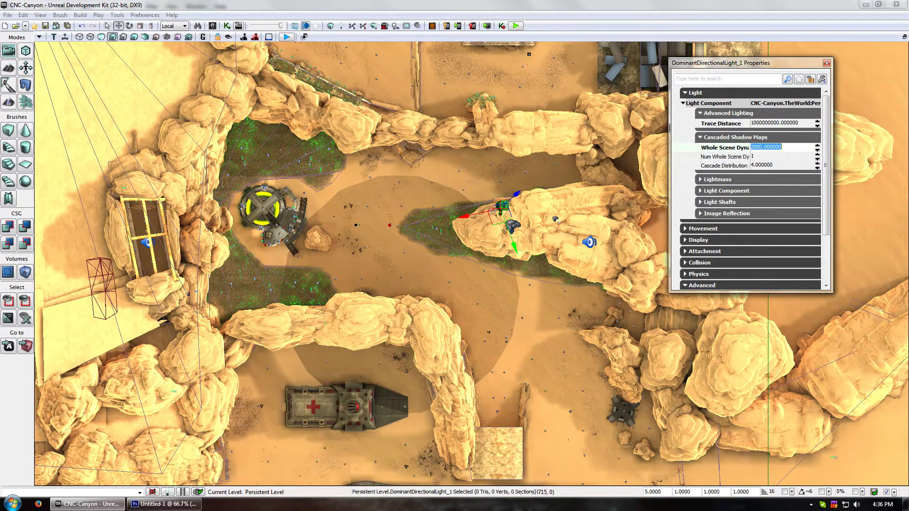
text(0)
key(Tab)
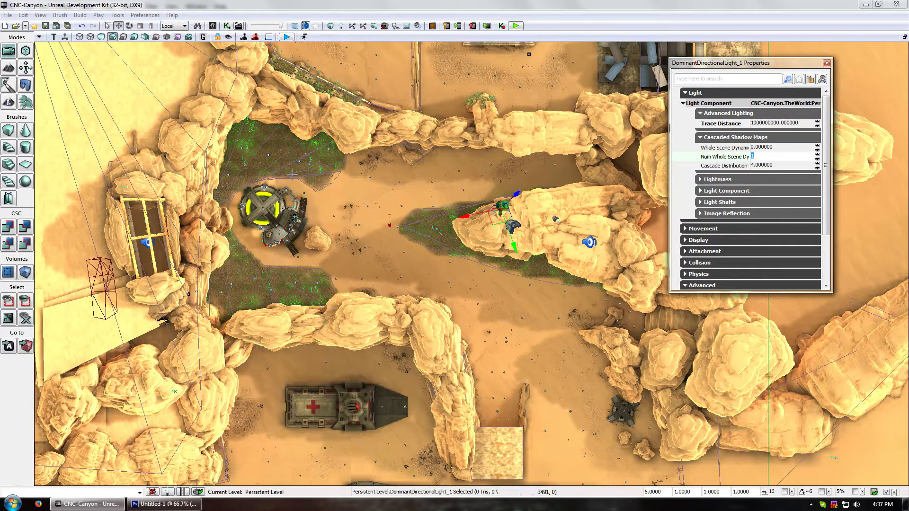
click(826, 63)
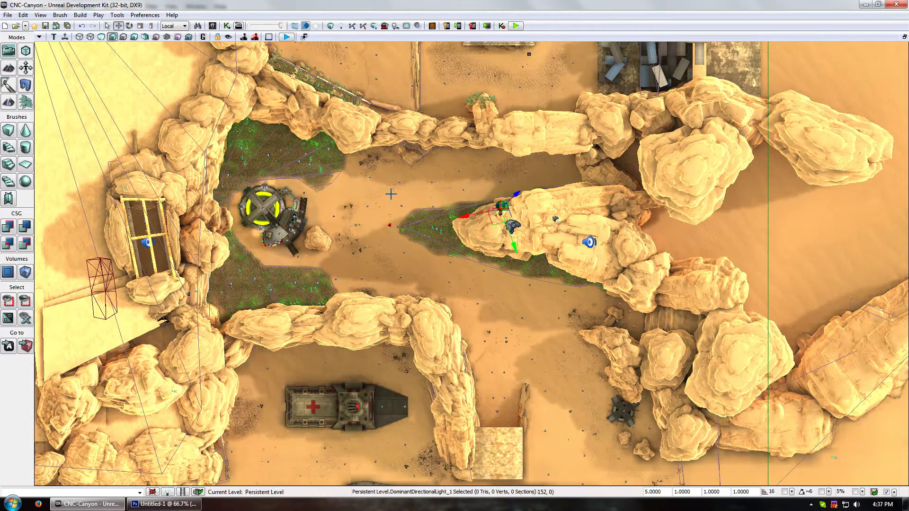
Select the note that marks the map centre
scroll(380, 216, up, 4)
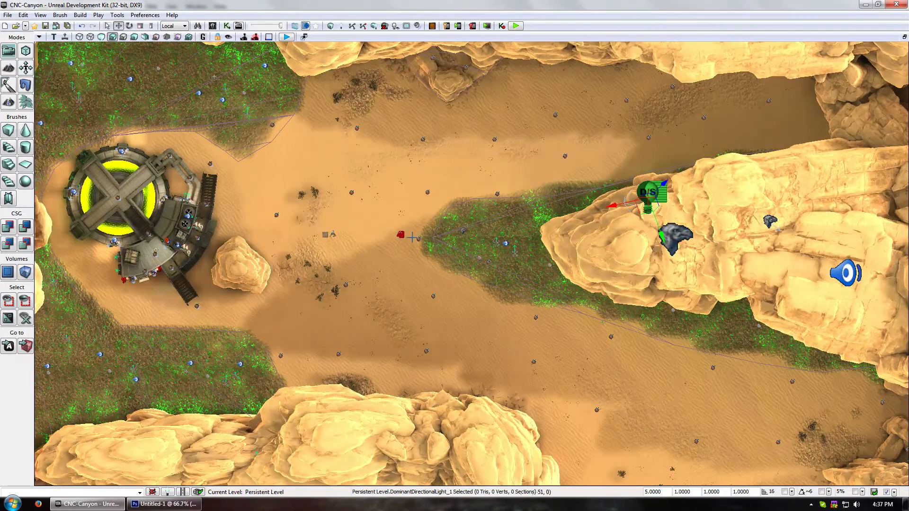
click(389, 225)
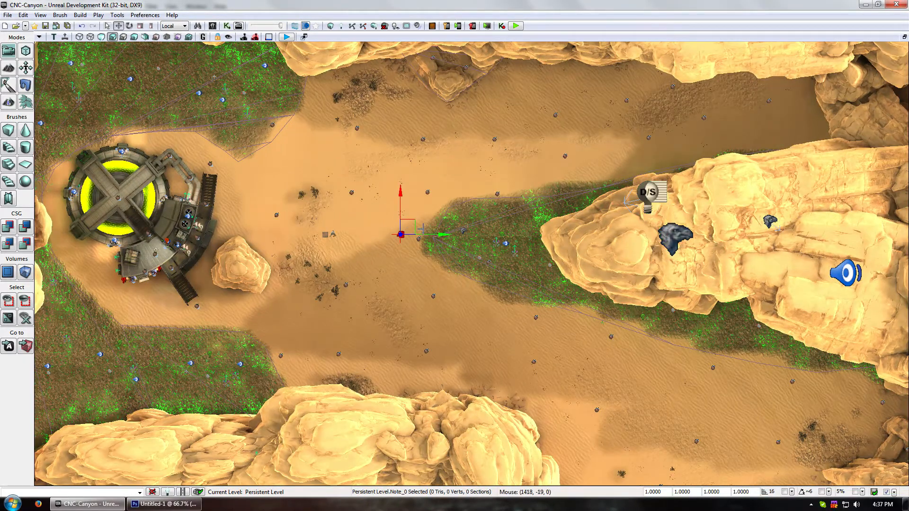
scroll(417, 223, up, 3)
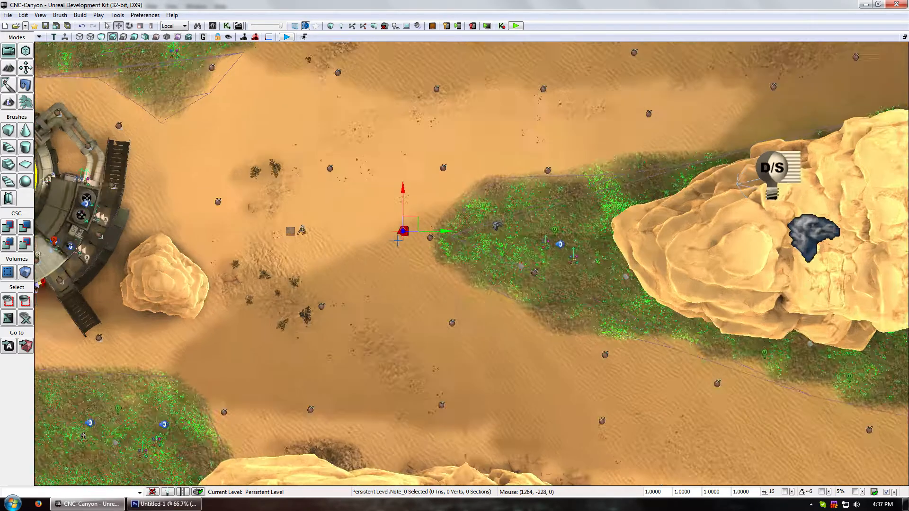
Capture the airstrip half of the canyon from the top view in Game View and paste it into the blank Photoshop document
scroll(405, 258, down, 6)
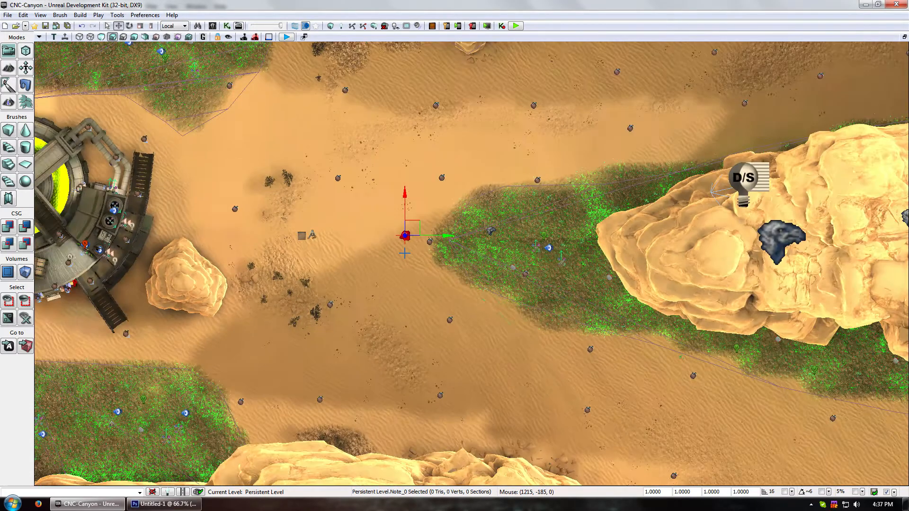
scroll(309, 235, down, 2)
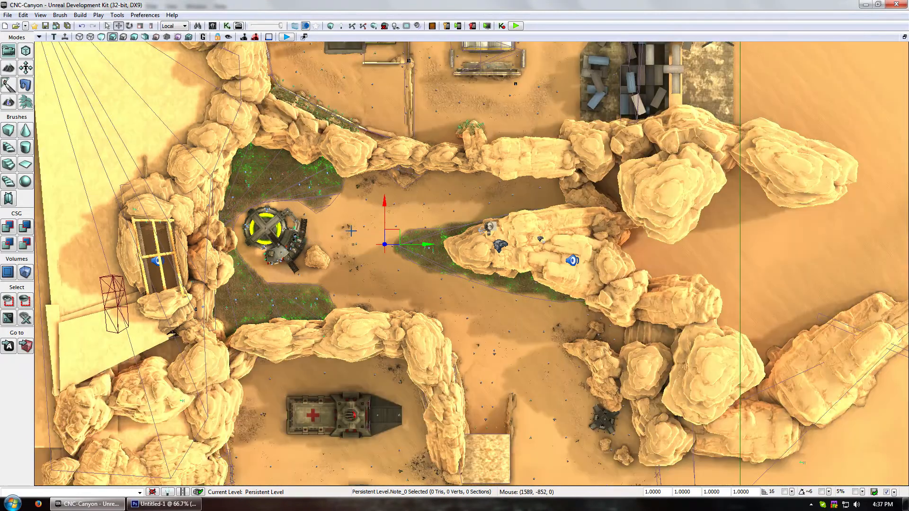
scroll(377, 247, up, 1)
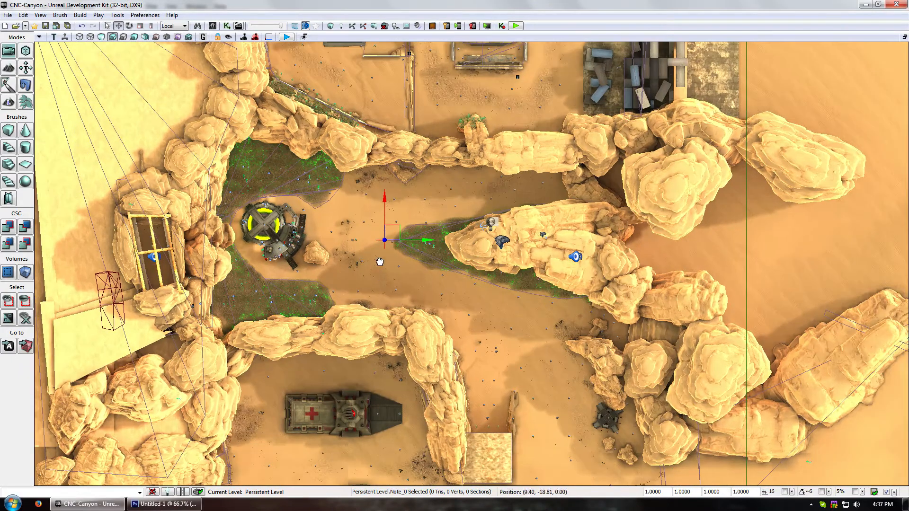
drag(379, 259, 392, 88)
scroll(356, 199, down, 1)
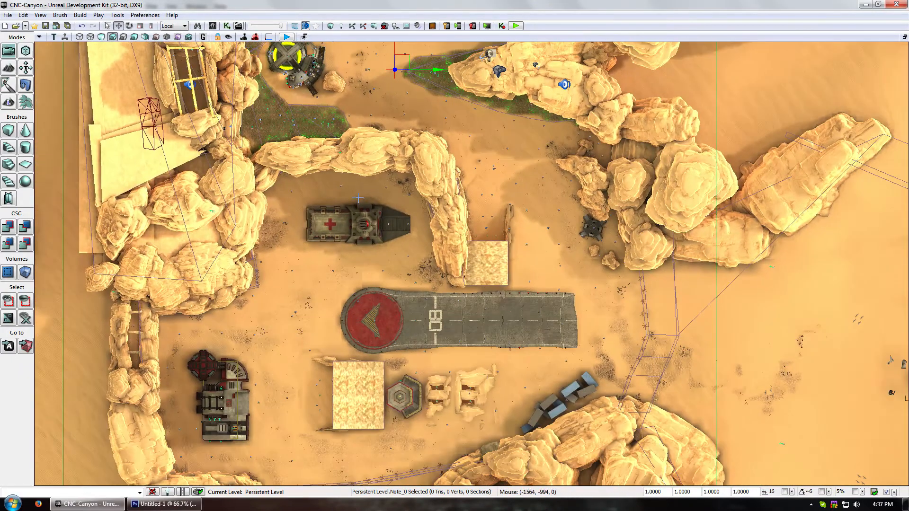
drag(374, 200, 387, 182)
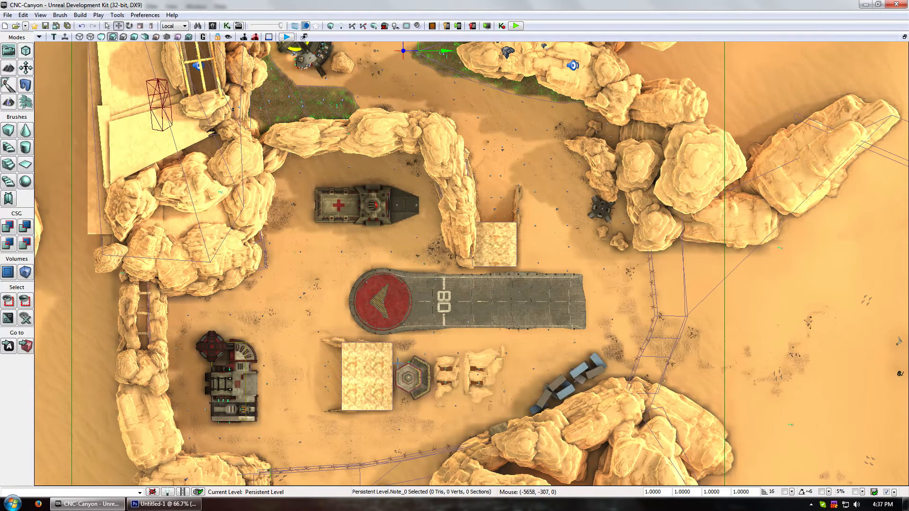
key(g)
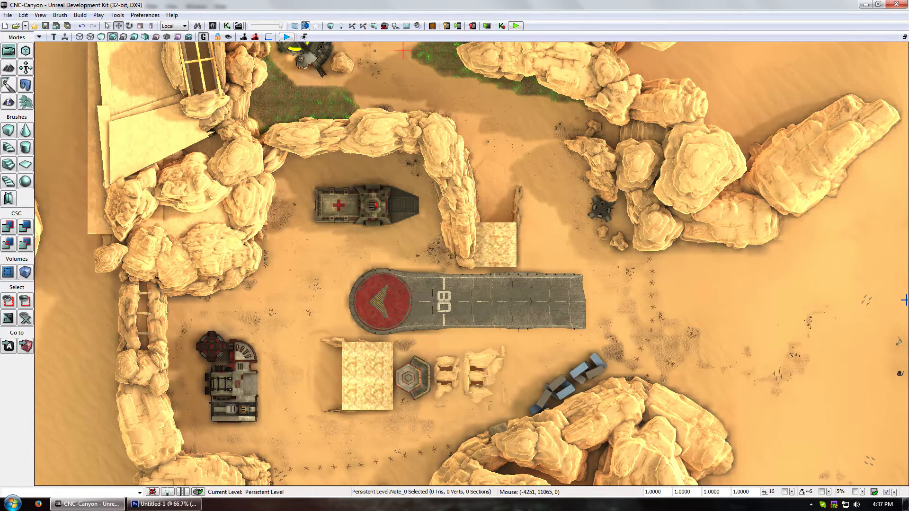
click(164, 503)
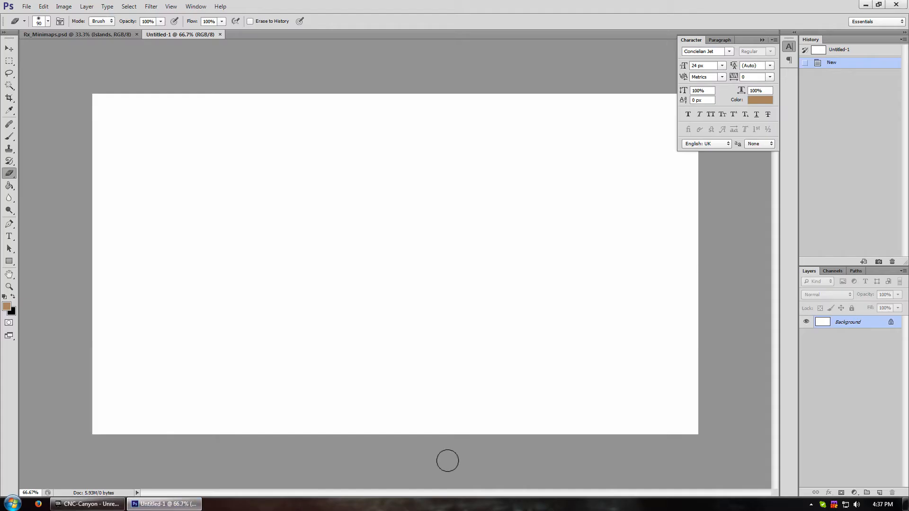
key(ctrl+v)
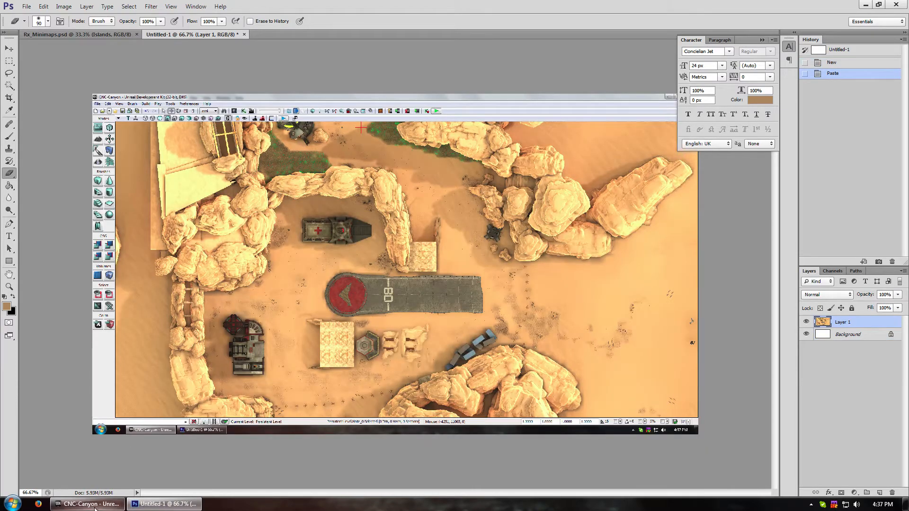
Capture the opposite half of the canyon, with the T-shaped concrete pad, in Unreal Development Kit and paste it as another Photoshop layer
click(90, 504)
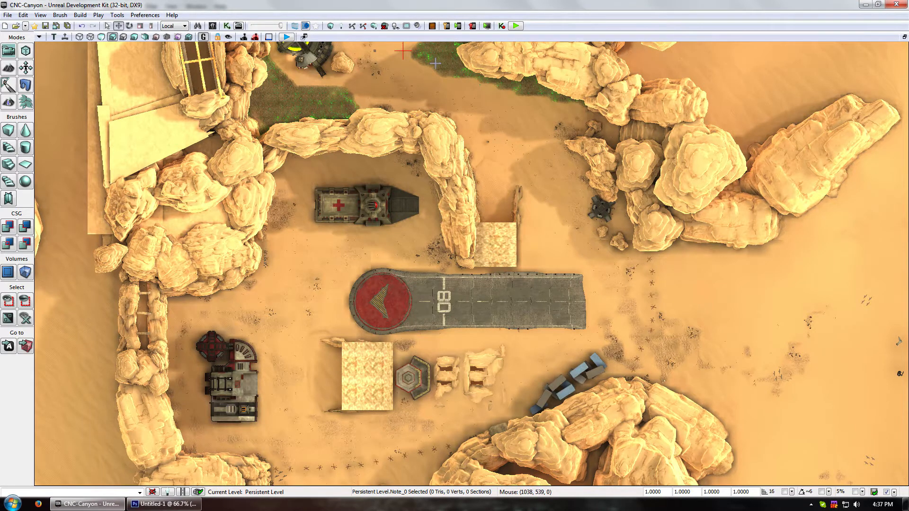
drag(436, 63, 427, 466)
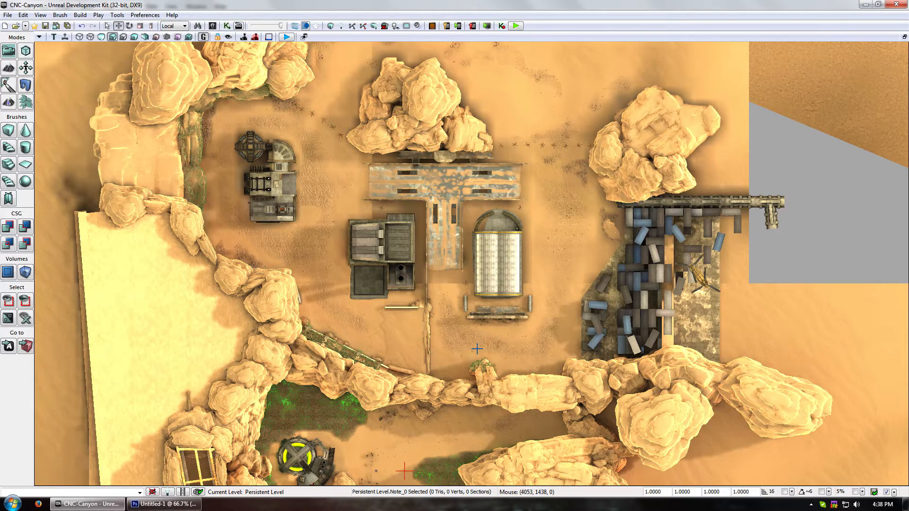
click(166, 504)
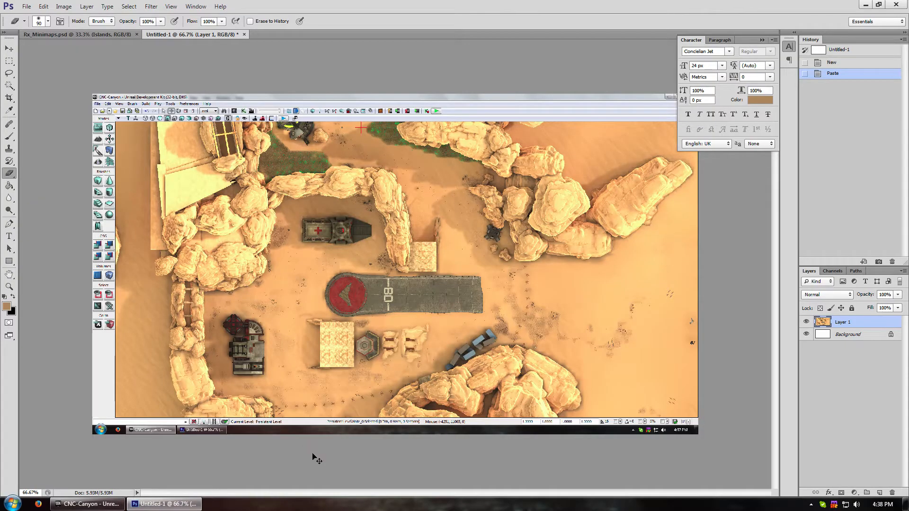
key(ctrl+v)
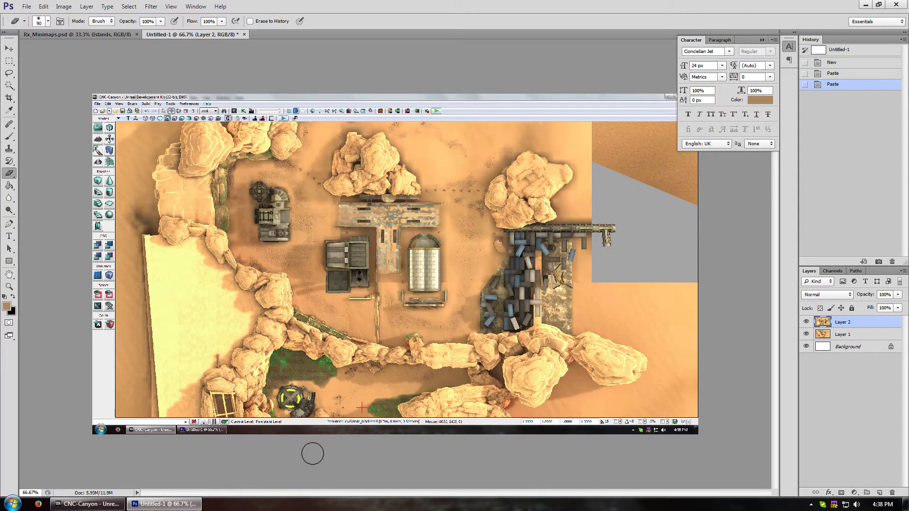
Return to Unreal Development Kit and delete the rocks and structures along the canyon wall beside the cream-coloured slab
click(88, 504)
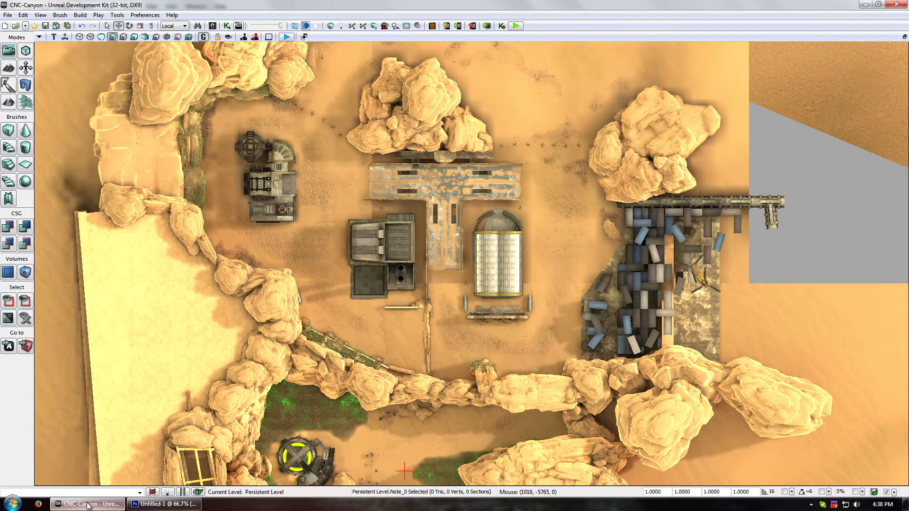
drag(305, 340, 434, 209)
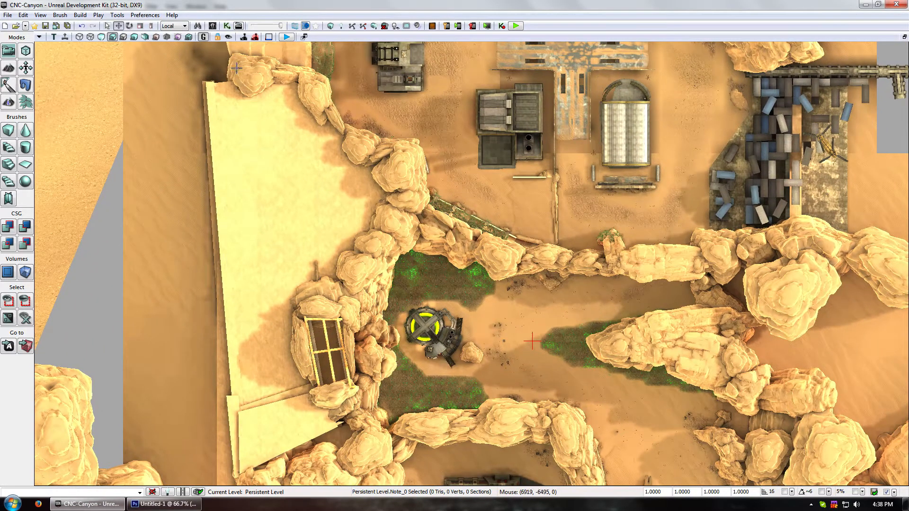
drag(264, 164, 278, 233)
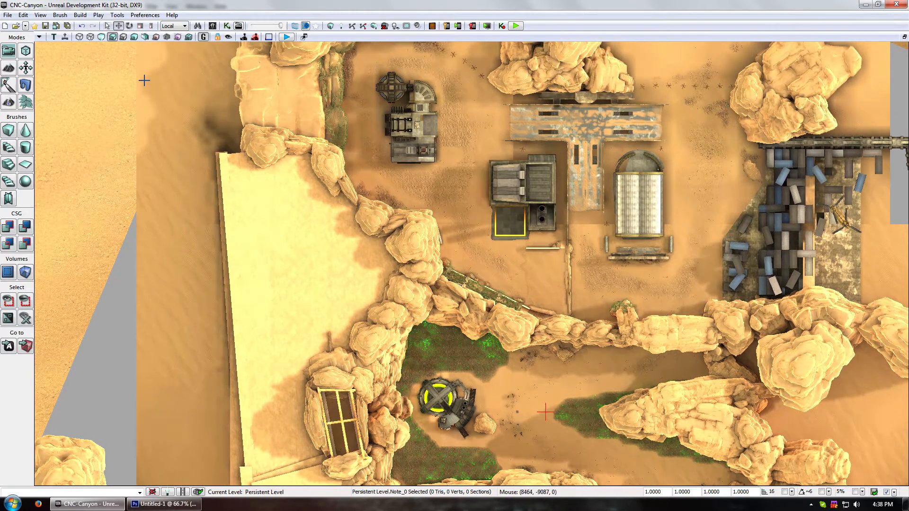
mouse_move(148, 71)
ctrl+alt+mouse_down()
mouse_move(349, 193)
mouse_move(304, 255)
mouse_move(321, 268)
mouse_move(148, 71)
ctrl+alt+mouse_up()
drag(183, 197, 182, 127)
ctrl+alt+drag(178, 78, 438, 488)
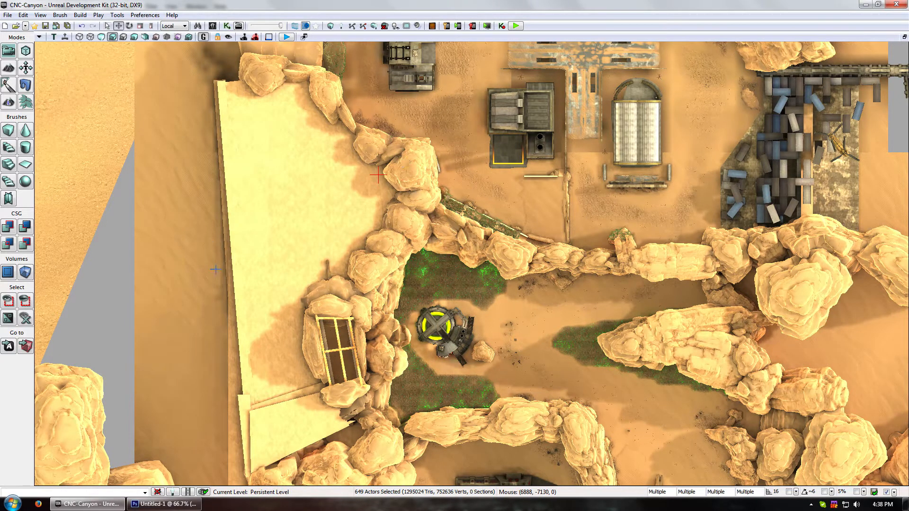
key(Delete)
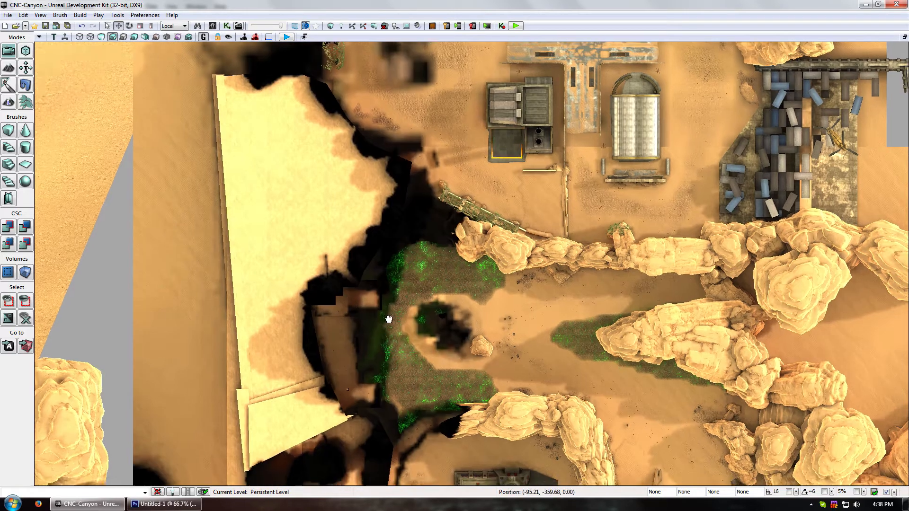
Delete the remaining rocks of that wall down to the narrow walkway beside the red-topped base building
drag(386, 315, 396, 97)
ctrl+alt+drag(205, 244, 327, 452)
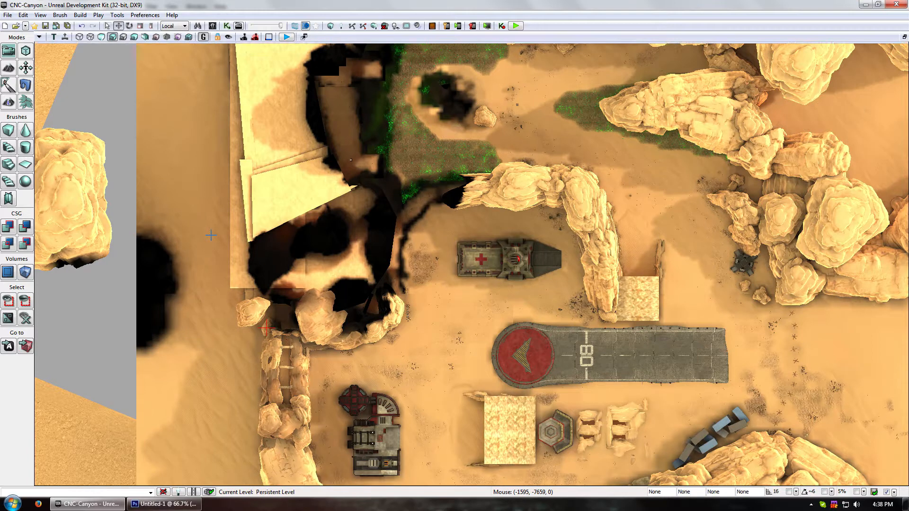
key(Delete)
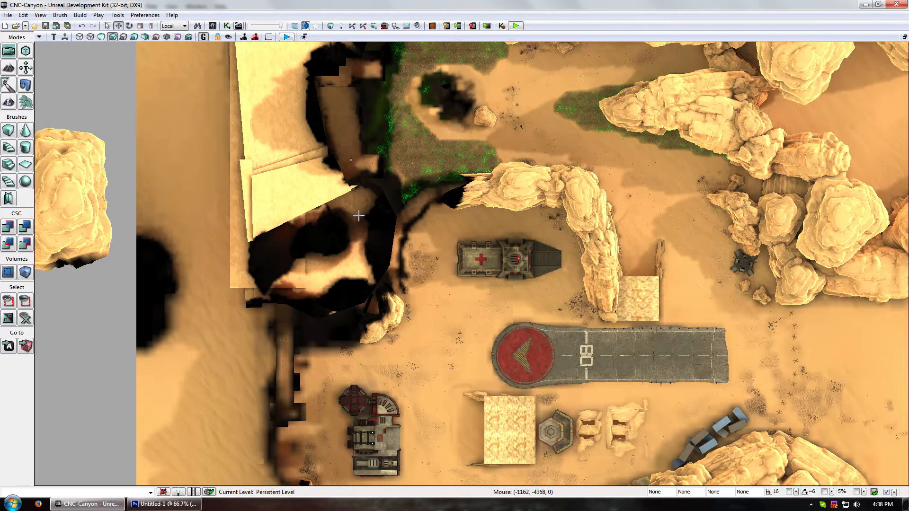
Hide the cream-coloured slab geometry covering the tunnels by turning off its show flag in the viewport
drag(377, 157, 395, 265)
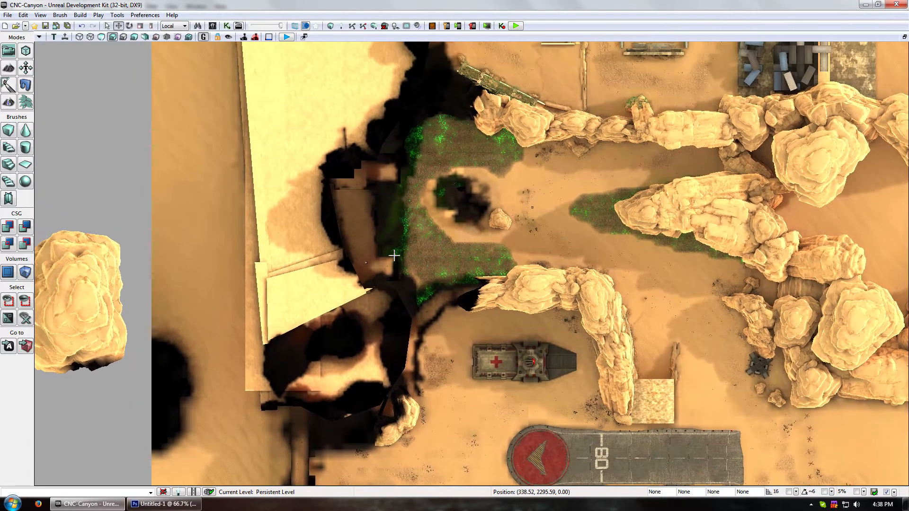
click(38, 37)
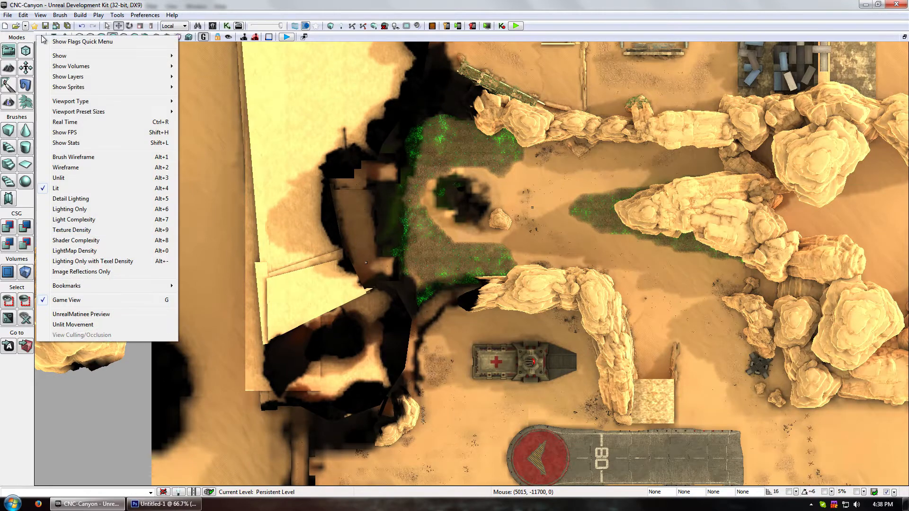
mouse_move(78, 59)
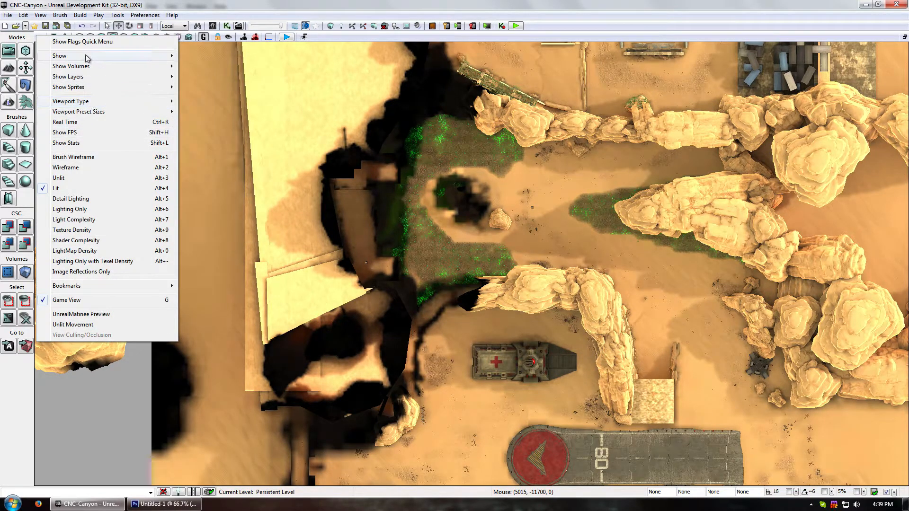
click(41, 38)
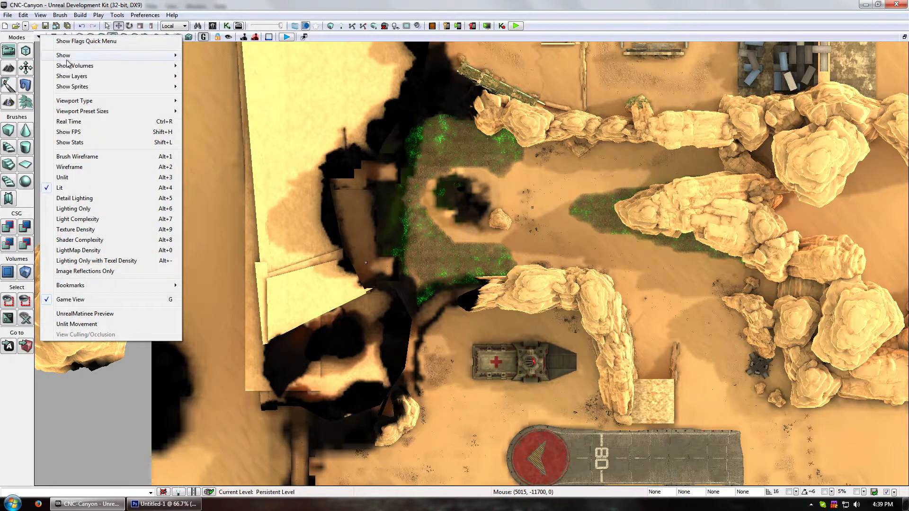
mouse_move(71, 56)
click(216, 84)
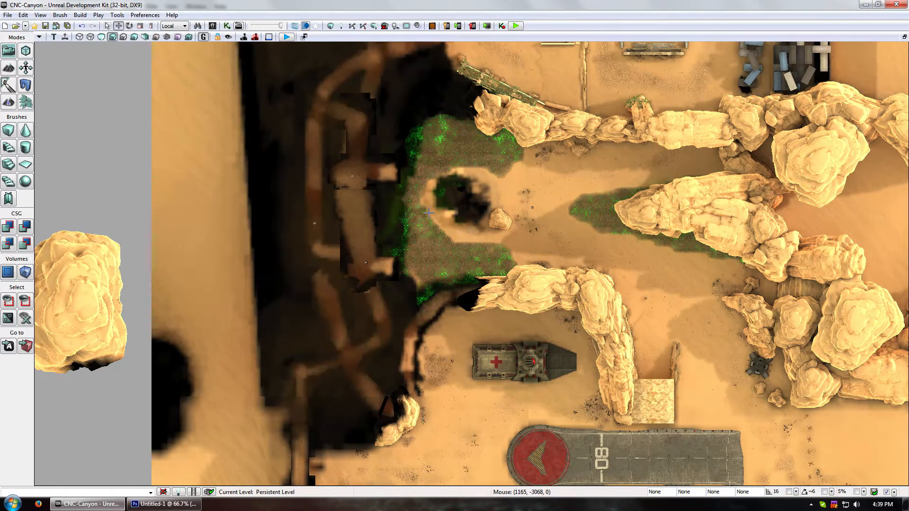
Cycle the viewport to the perspective view and look over the canyon floor near the grass patches
drag(421, 213, 416, 182)
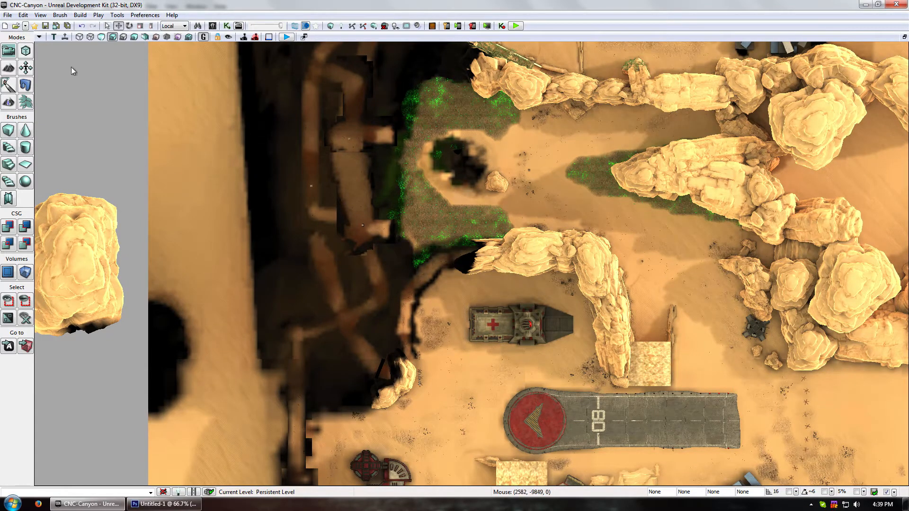
click(54, 37)
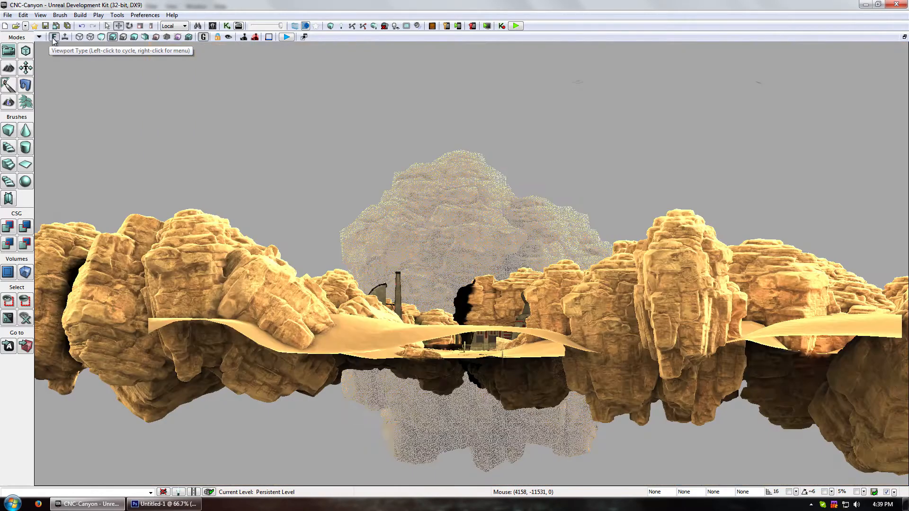
click(53, 37)
right_drag(401, 279, 161, 338)
drag(402, 278, 440, 213)
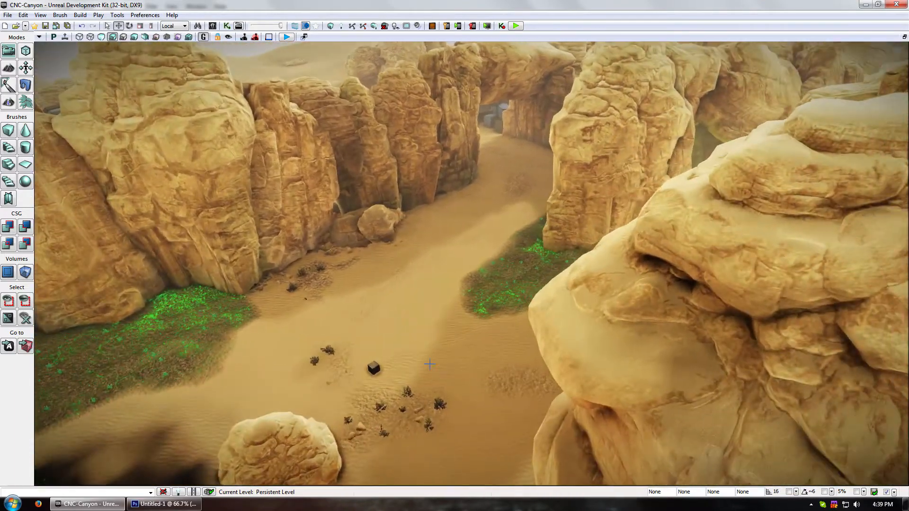
Turn off game view, select the red note marker floating above the canyon, and restore game view
right_drag(446, 336, 445, 265)
click(204, 37)
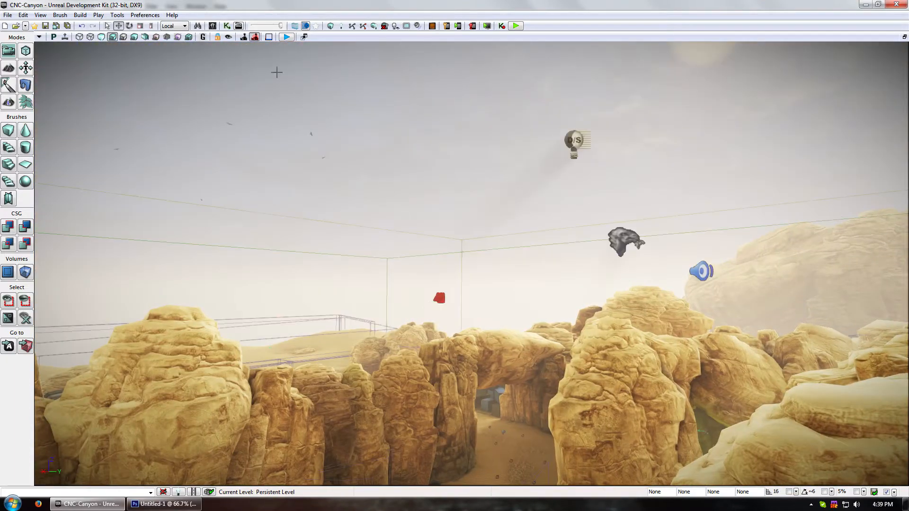
click(438, 302)
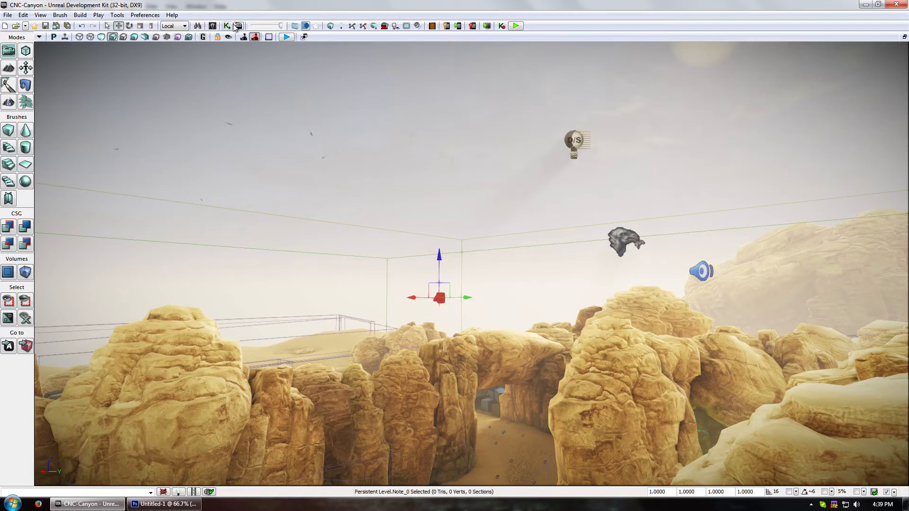
click(203, 37)
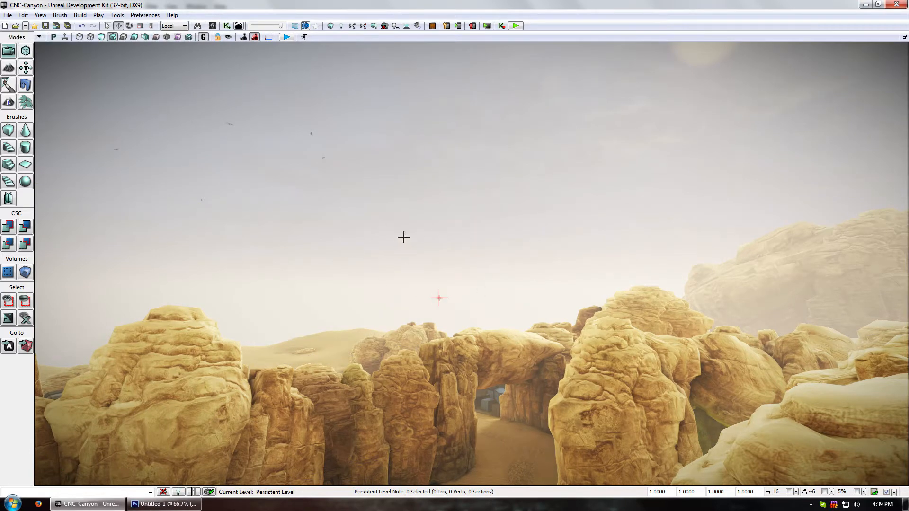
Switch the viewport to the top view and hide the BSP geometry covering the tunnels
click(54, 37)
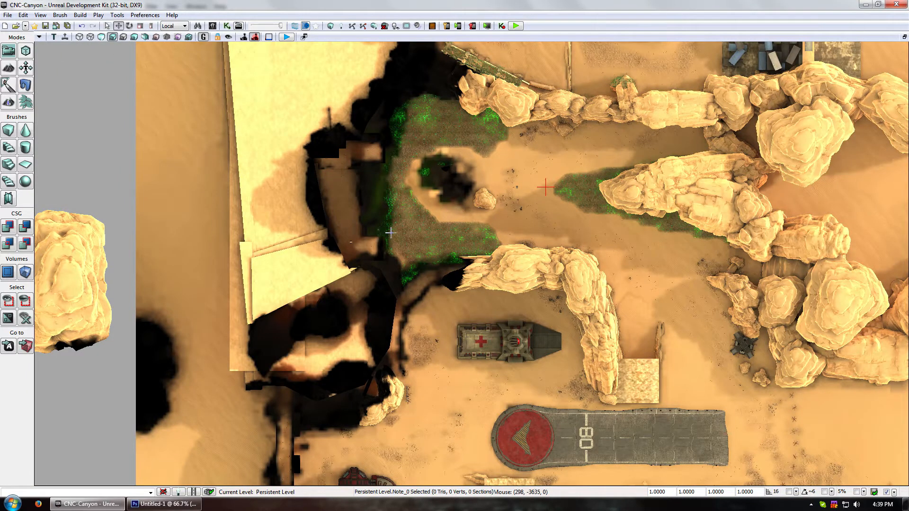
click(39, 37)
mouse_move(71, 61)
click(208, 90)
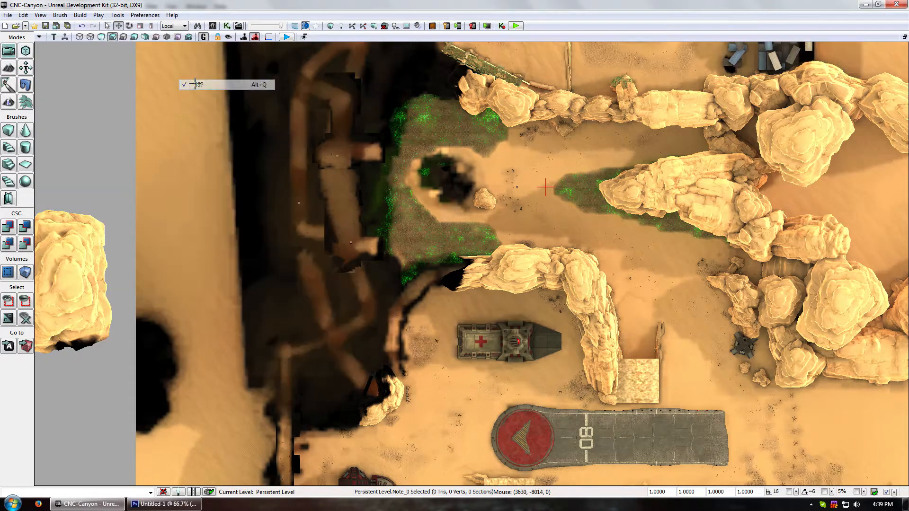
Frame the tunnels and grass area in the top view, capture it, and paste the screenshot into the Untitled-1 document in Photoshop
drag(396, 116, 449, 322)
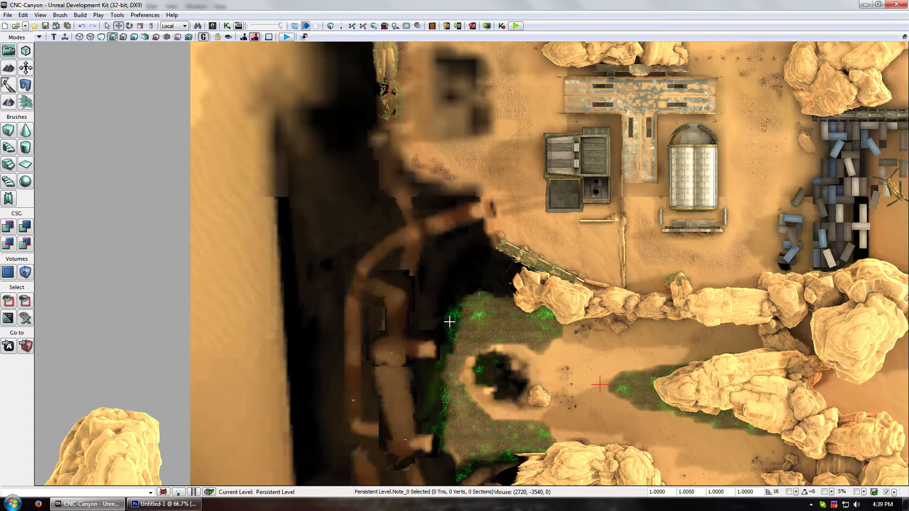
drag(478, 368, 468, 307)
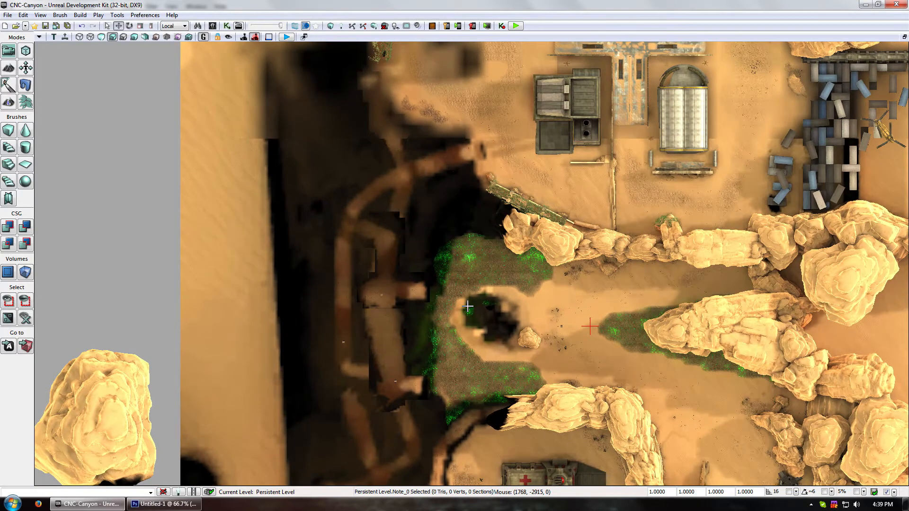
click(164, 504)
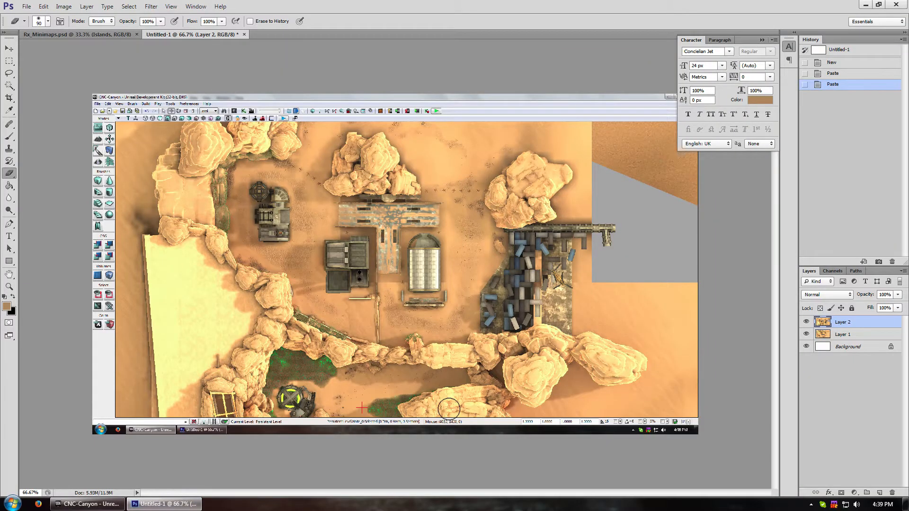
key(ctrl+v)
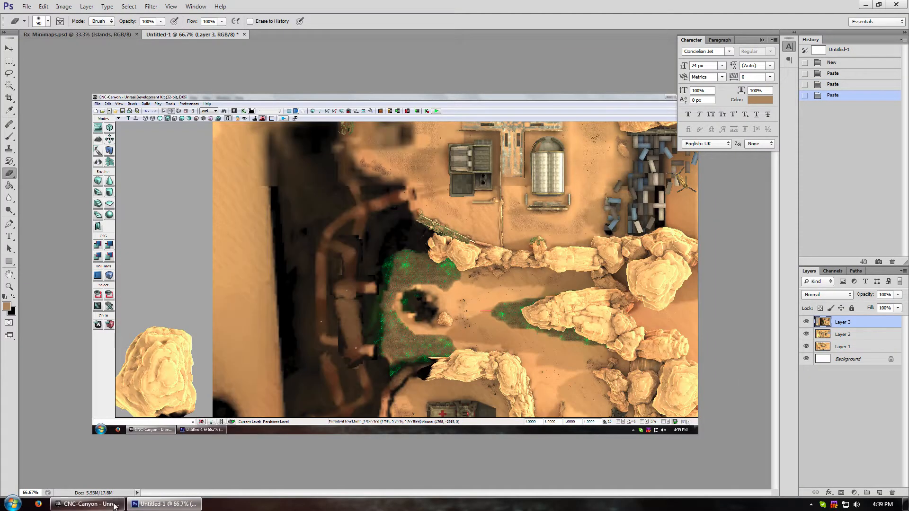
Return to Unreal Development Kit, capture the tunnel end with the runway, and paste that screenshot as another Photoshop layer
click(88, 503)
drag(454, 351, 460, 118)
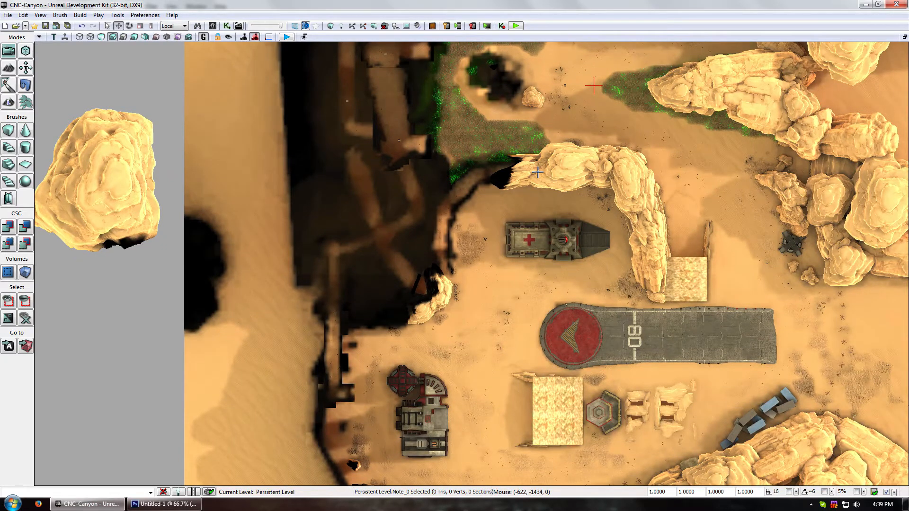
click(163, 504)
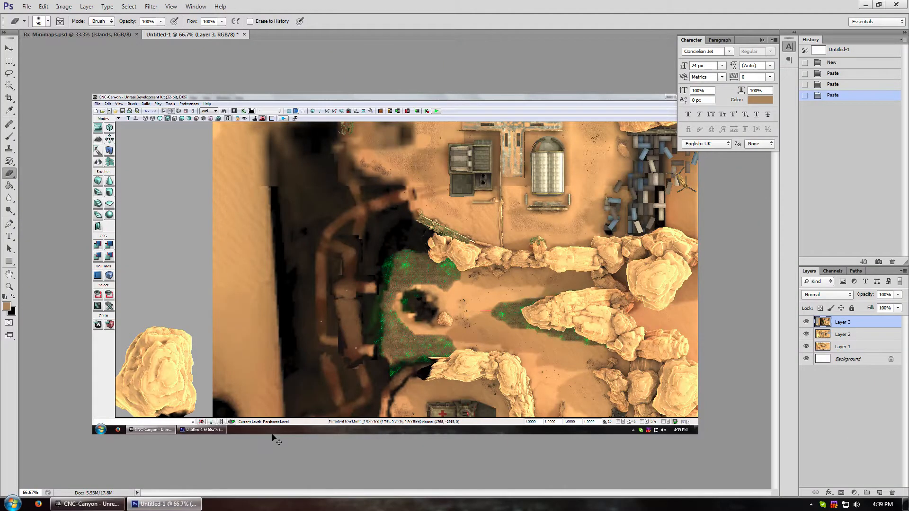
key(ctrl+v)
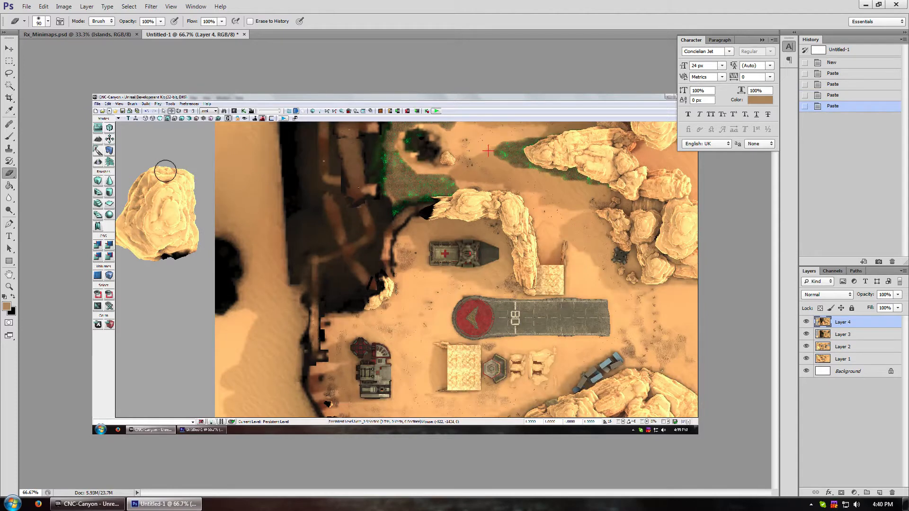
Return to Unreal Development Kit, check the tunnels from above, and cycle the viewport to the perspective view
click(151, 504)
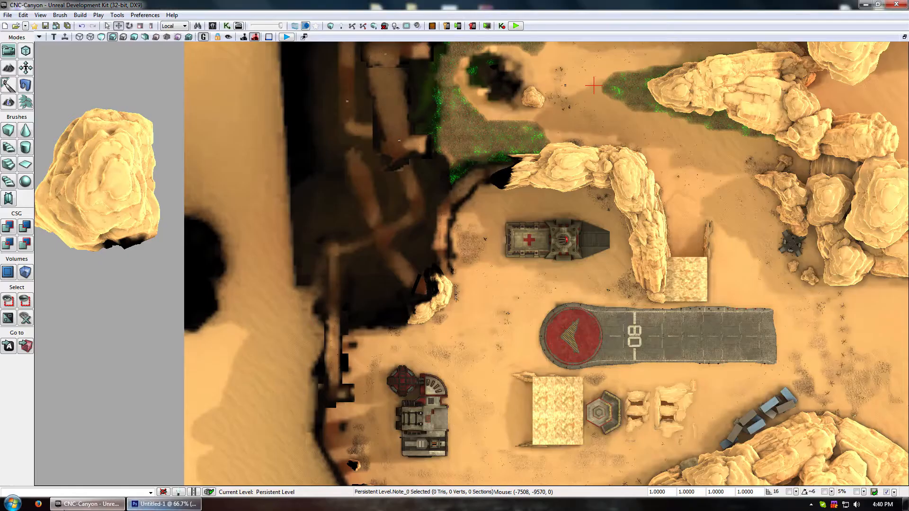
click(93, 504)
click(90, 504)
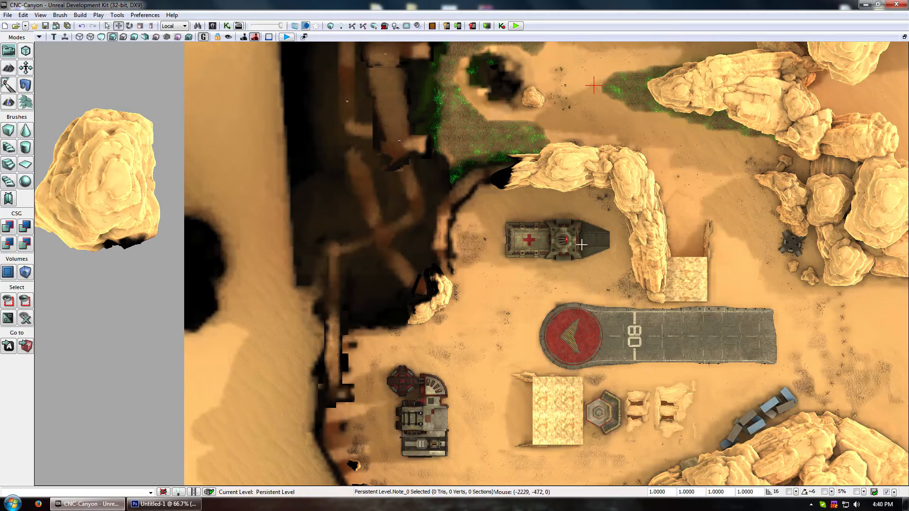
drag(558, 242, 561, 406)
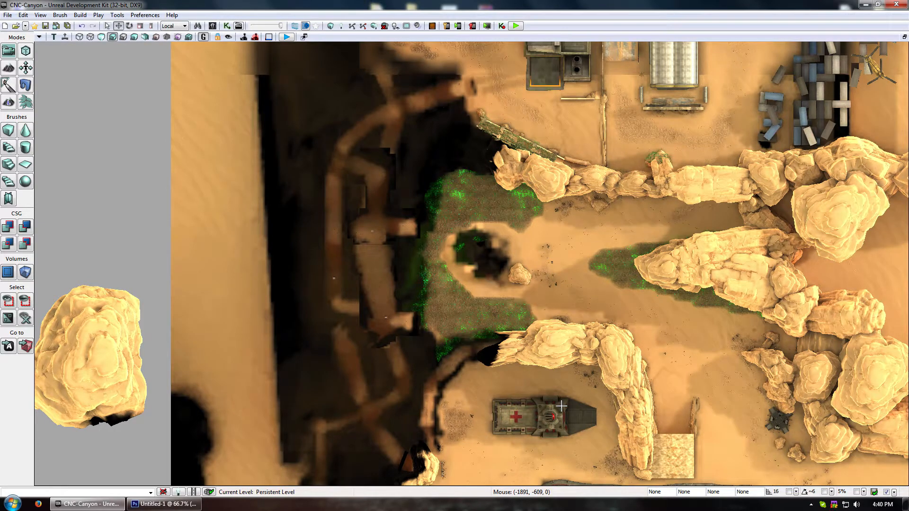
click(53, 37)
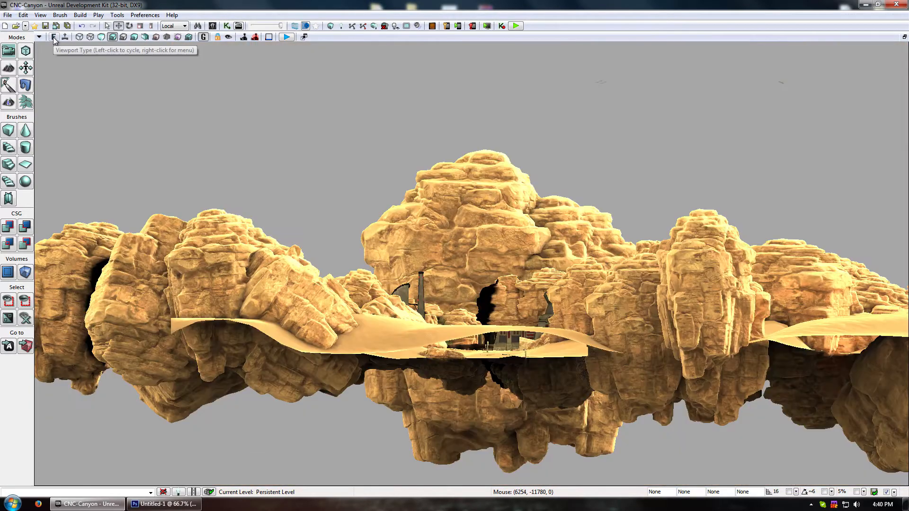
click(53, 37)
click(53, 37)
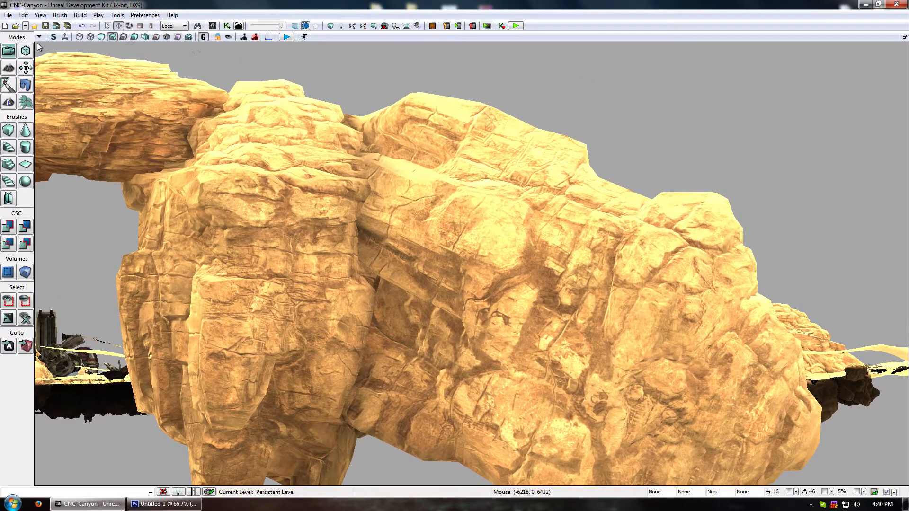
click(53, 37)
right_drag(453, 285, 453, 284)
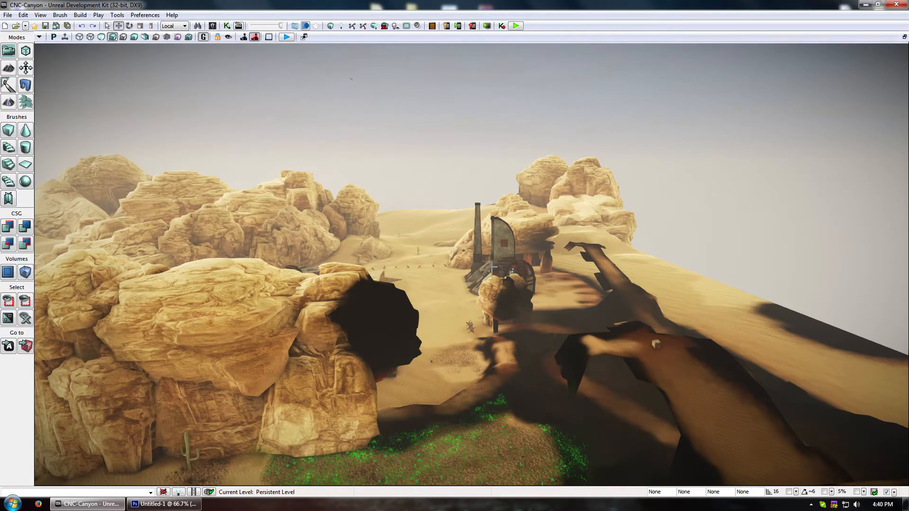
Inspect the canyon rocks and surrounding dunes in the perspective view and turn off game view
key(Escape)
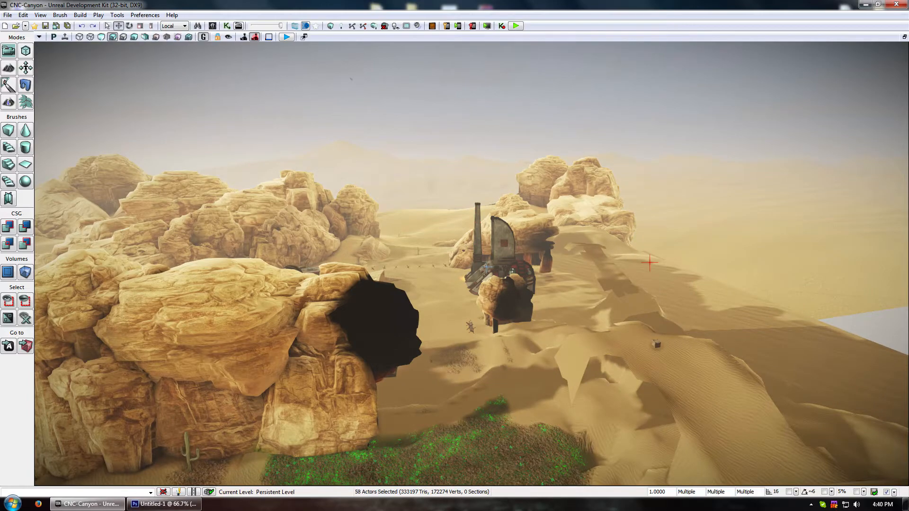
drag(471, 263, 544, 189)
right_drag(544, 189, 473, 237)
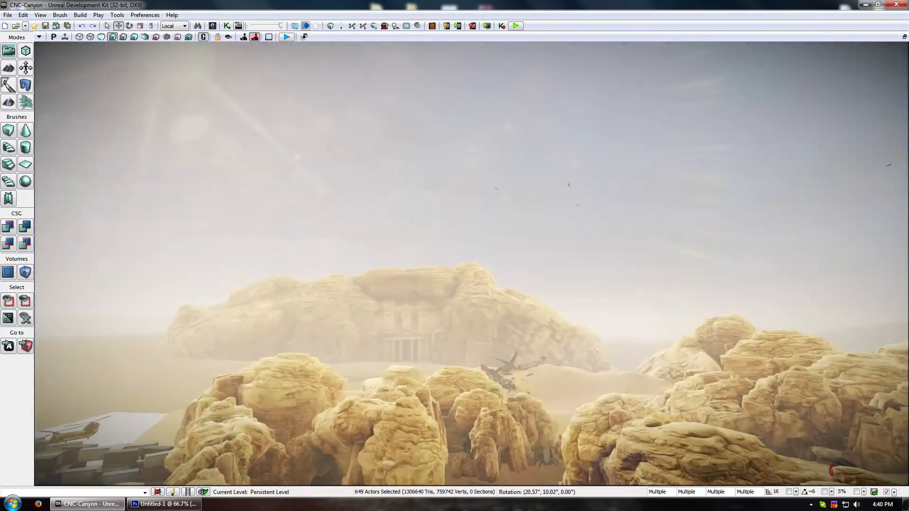
click(203, 37)
right_drag(401, 260, 423, 297)
Save the edited level as CNC-Canyon2.udk in the RenX maps folder
click(8, 14)
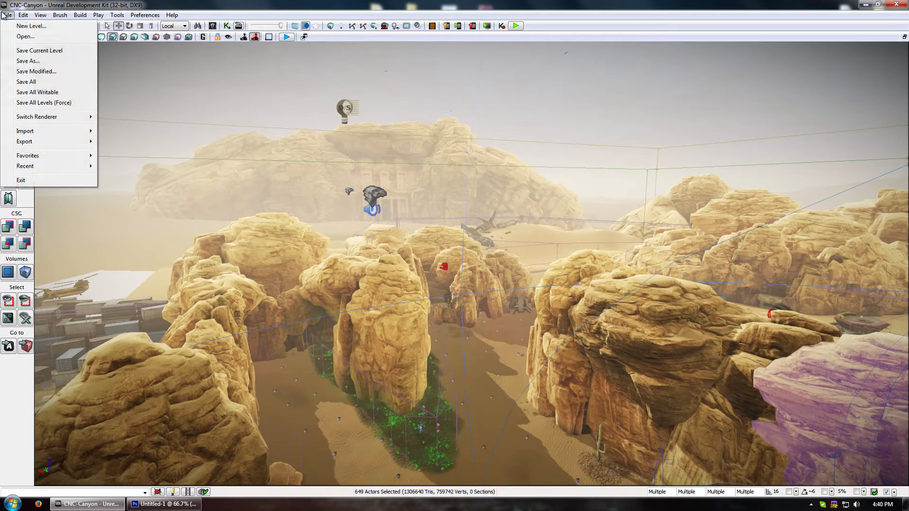
click(41, 65)
click(100, 227)
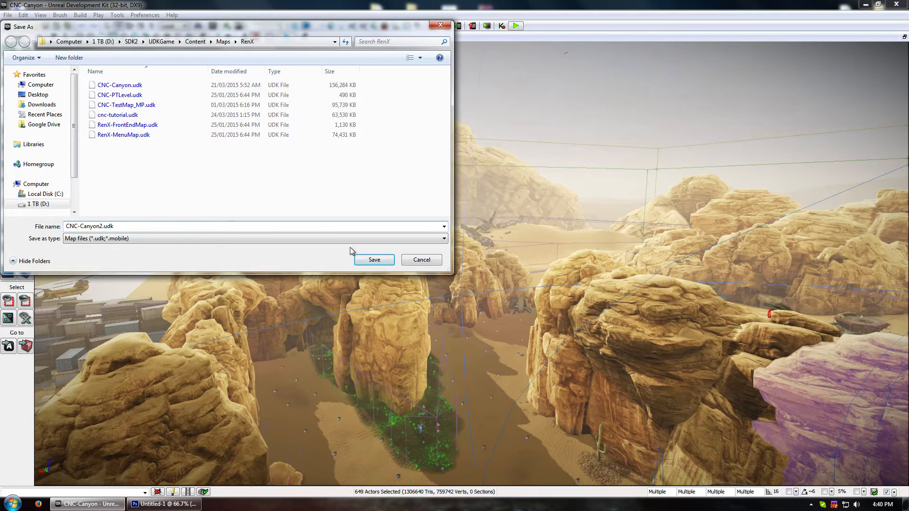
click(359, 260)
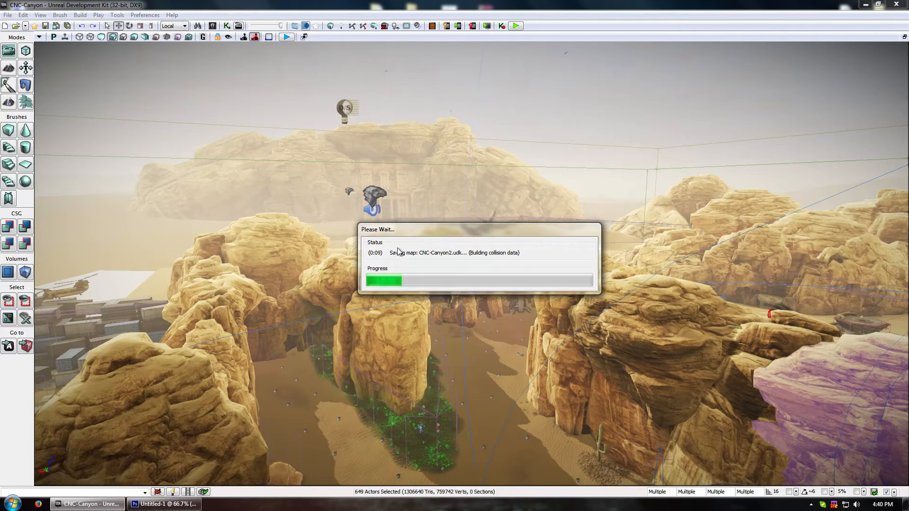
Switch to Photoshop and crop the Untitled-1 document to the map viewport, removing the captured editor toolbars and taskbar
click(166, 505)
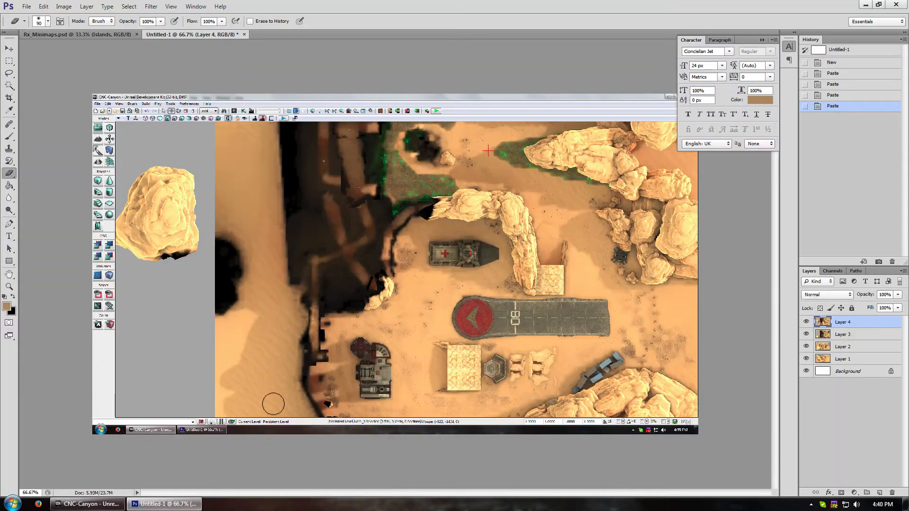
click(9, 97)
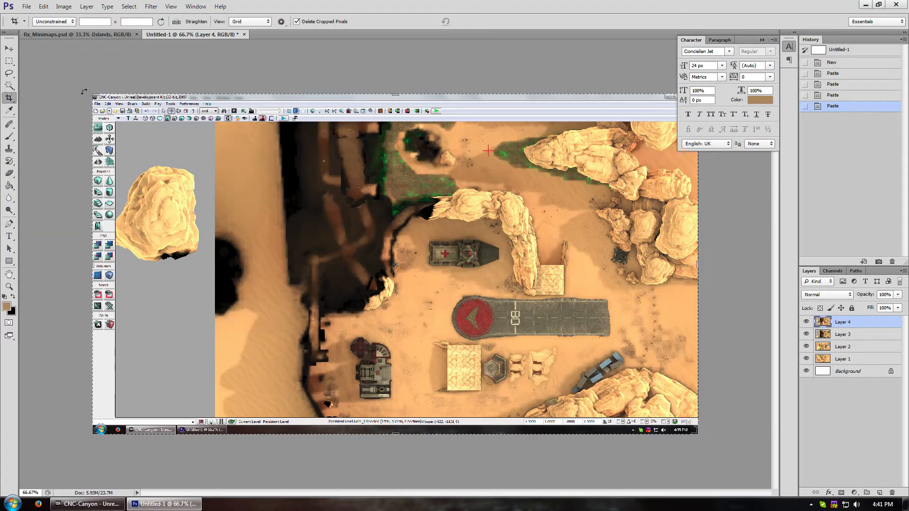
drag(93, 95, 107, 112)
drag(682, 419, 680, 407)
key(Return)
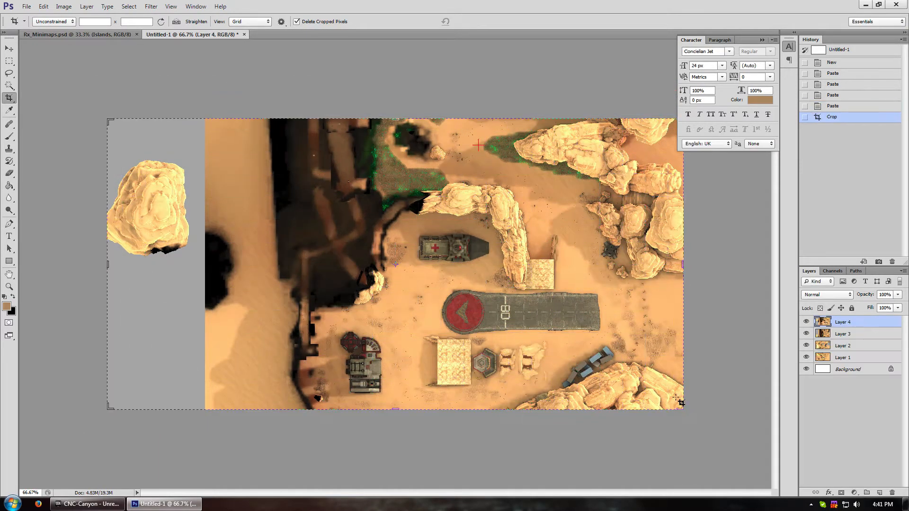
Undock the Untitled-1 document into a floating window, position it over Rx_Minimaps.psd, and activate the Move tool
click(828, 334)
click(837, 346)
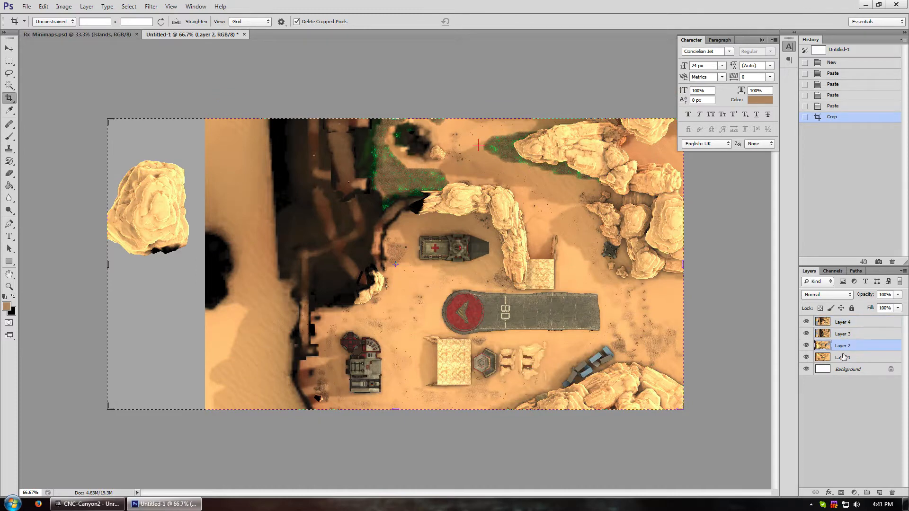
click(838, 358)
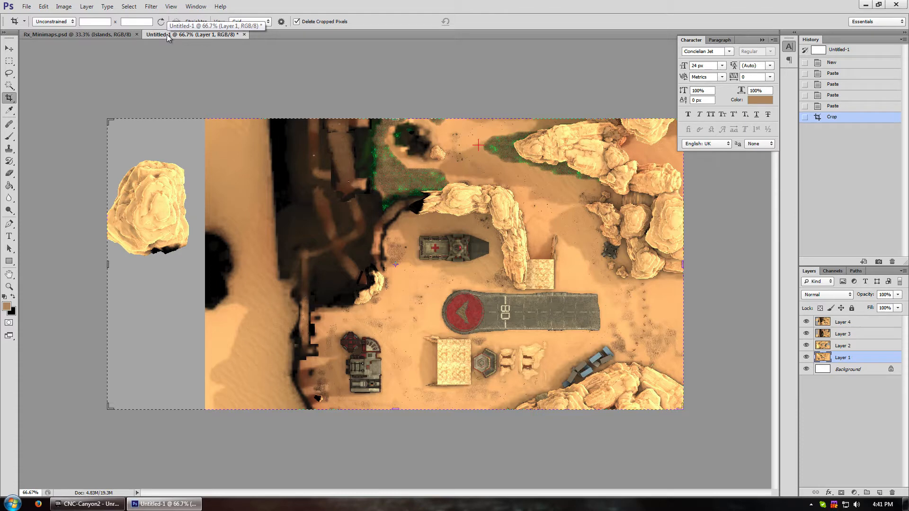
drag(168, 35, 237, 90)
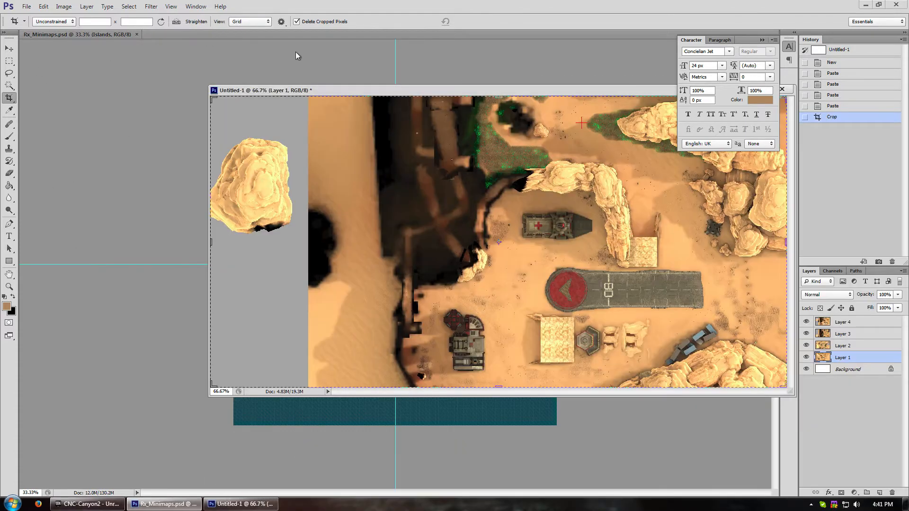
drag(339, 89, 138, 184)
key(v)
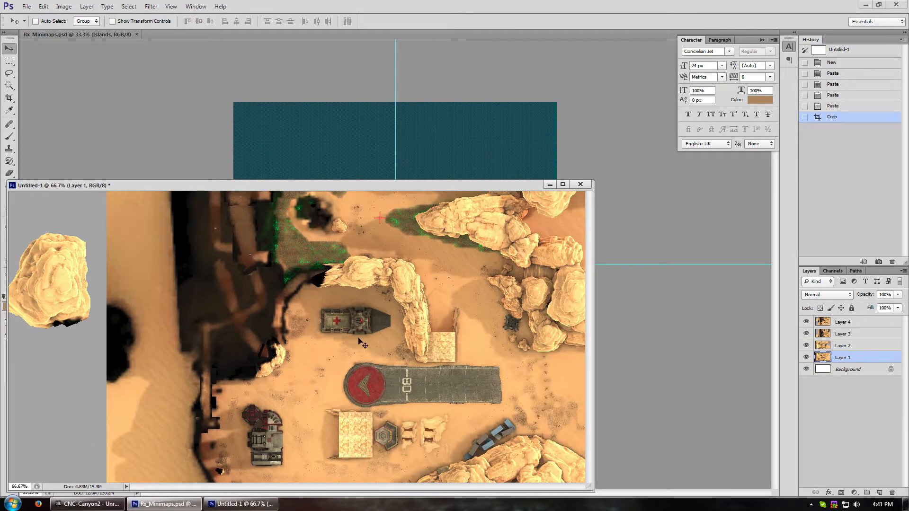
Copy all four canyon screenshot layers into Rx_Minimaps.psd, minimize Untitled-1, and move the copies toward the canvas's lower-left corner
click(840, 322)
shift+click(845, 360)
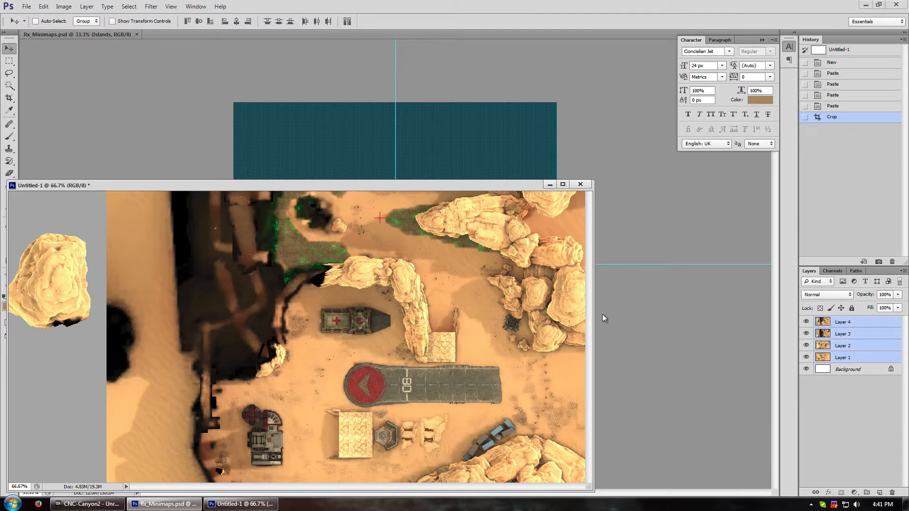
drag(524, 189, 203, 198)
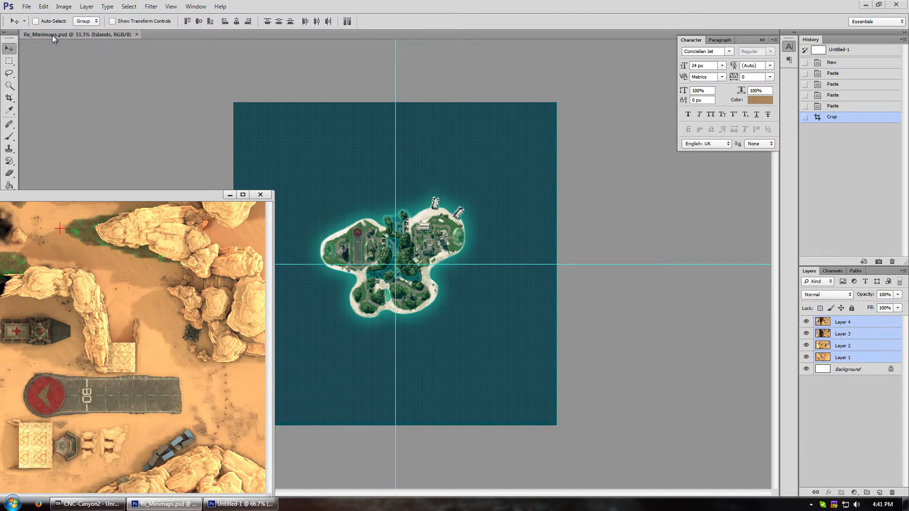
drag(826, 324, 440, 270)
click(230, 195)
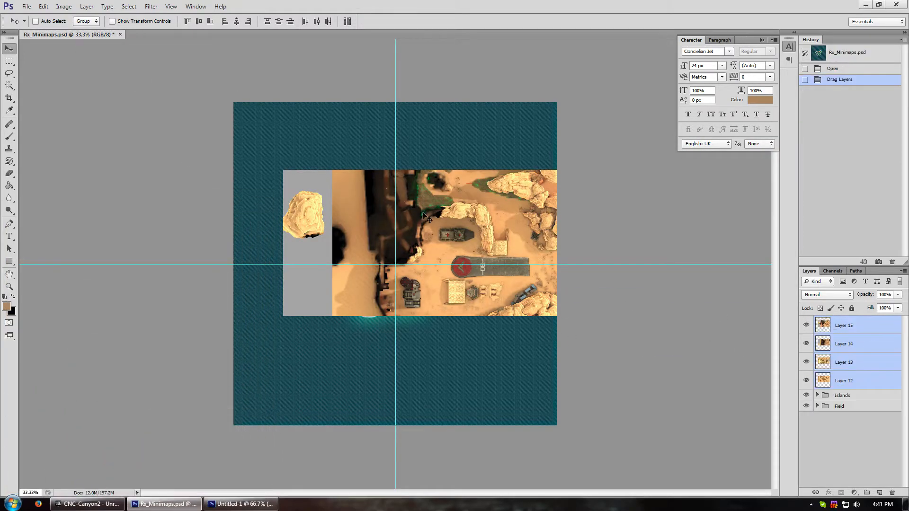
drag(409, 224, 383, 311)
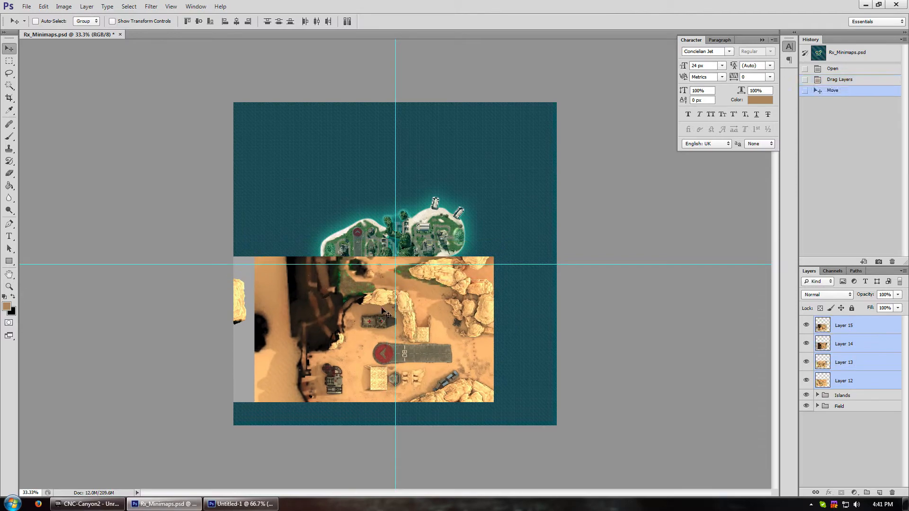
Select Layer 15 and hide Layers 15, 14 and 13, leaving only the lowest canyon screenshot displayed
click(844, 324)
click(806, 325)
click(806, 343)
click(806, 362)
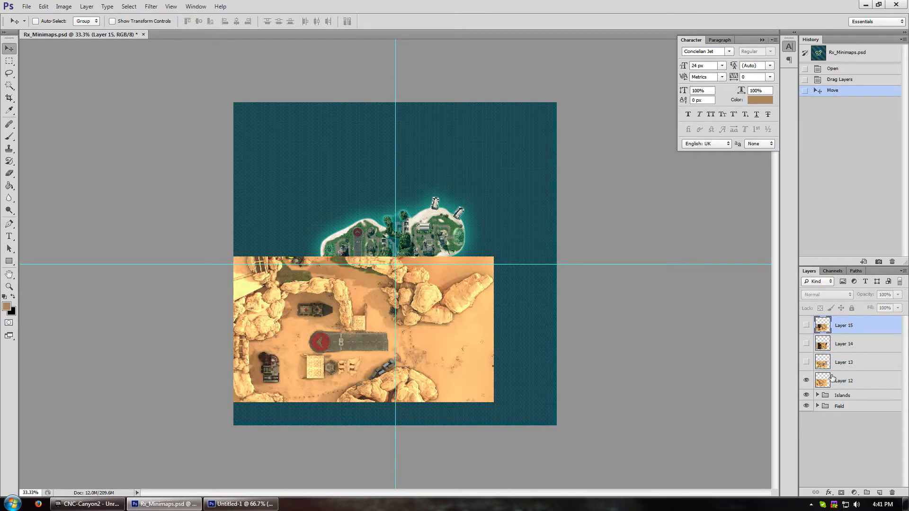
Show and select Layer 13, and set its blending mode to Overlay so Layer 12 shows through
click(806, 362)
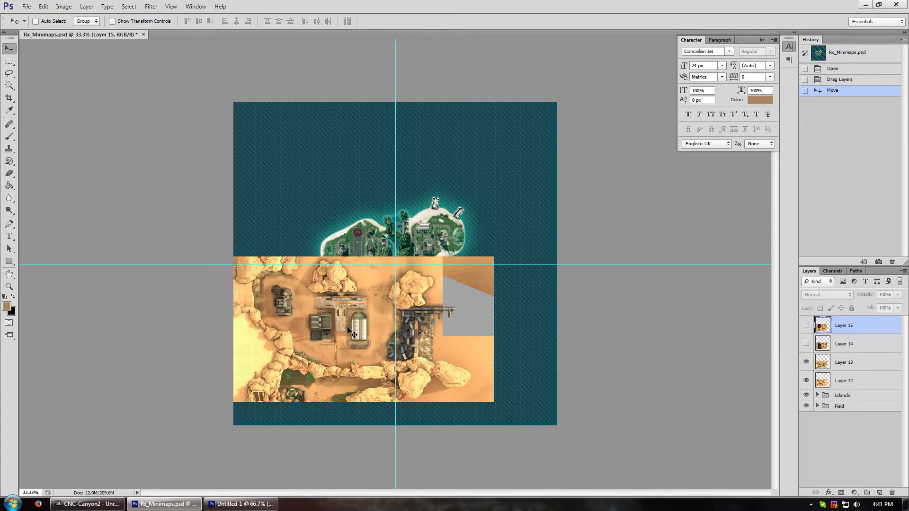
click(868, 361)
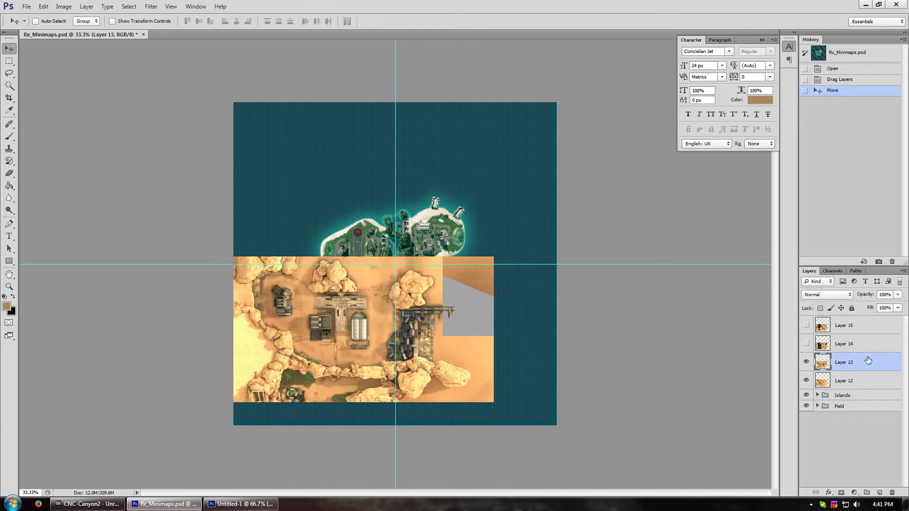
click(846, 295)
click(891, 294)
click(836, 295)
click(819, 169)
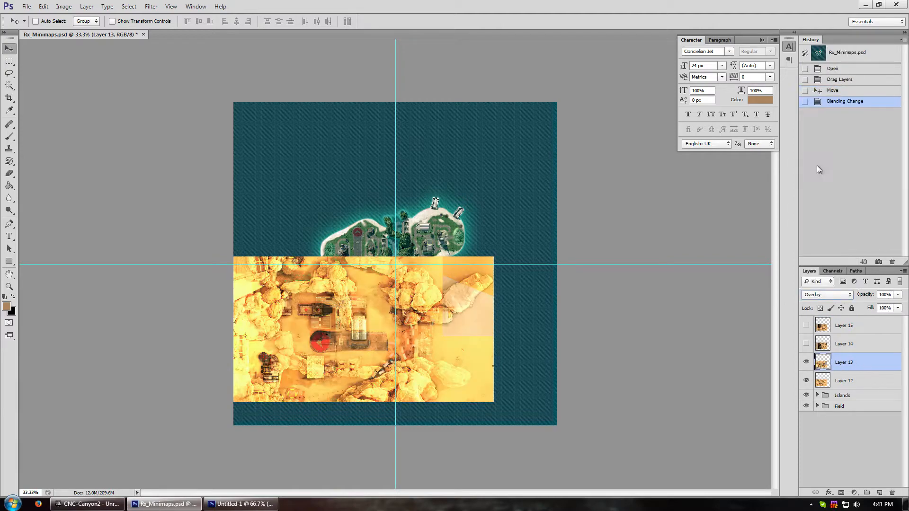
Move Layer 13 up the canvas and nudge it until its red cross marker coincides with the one on Layer 12
drag(350, 326, 351, 201)
alt+scroll(393, 269, up, 2)
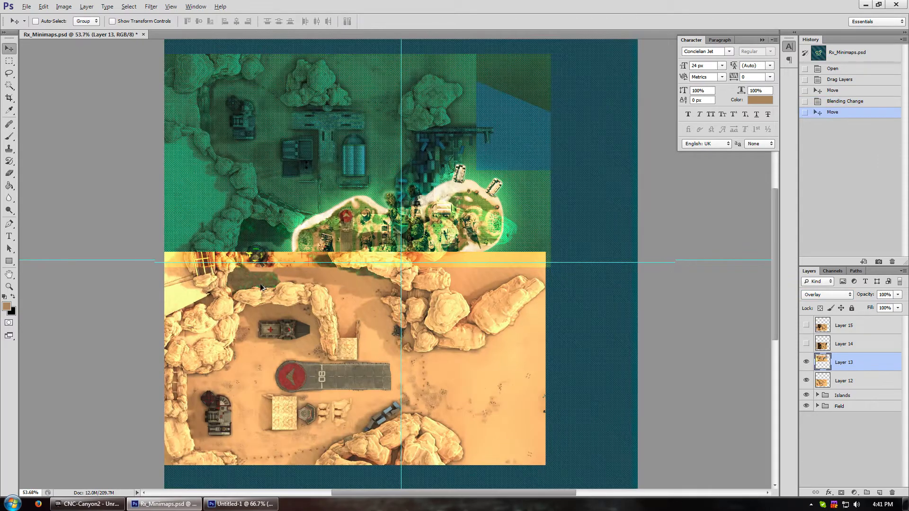
alt+scroll(307, 231, up, 7)
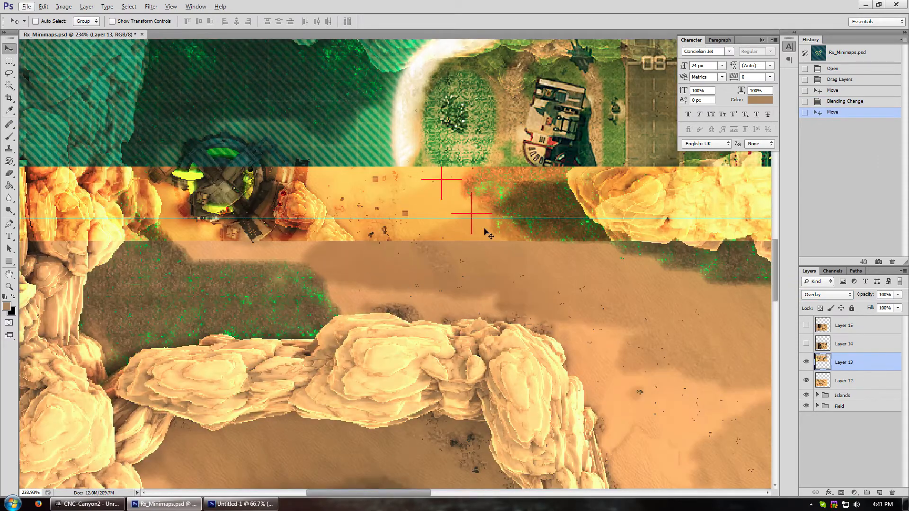
drag(502, 196, 481, 173)
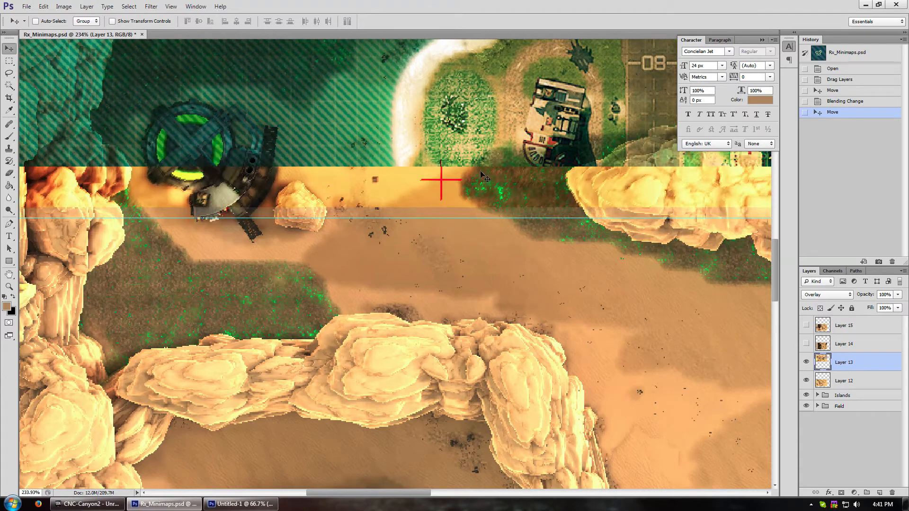
key(Up)
key(Right)
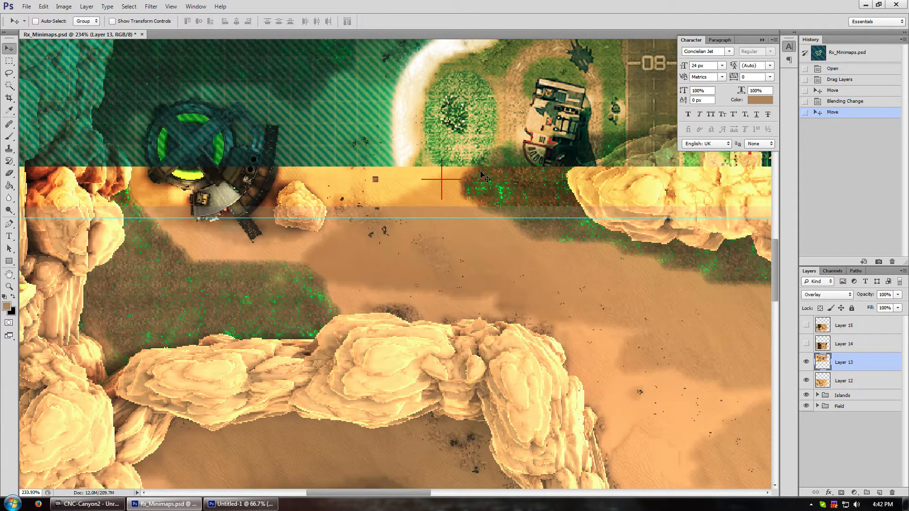
Try other blending modes on Layer 13, return it to Normal, and deselect all layers
alt+scroll(484, 177, down, 10)
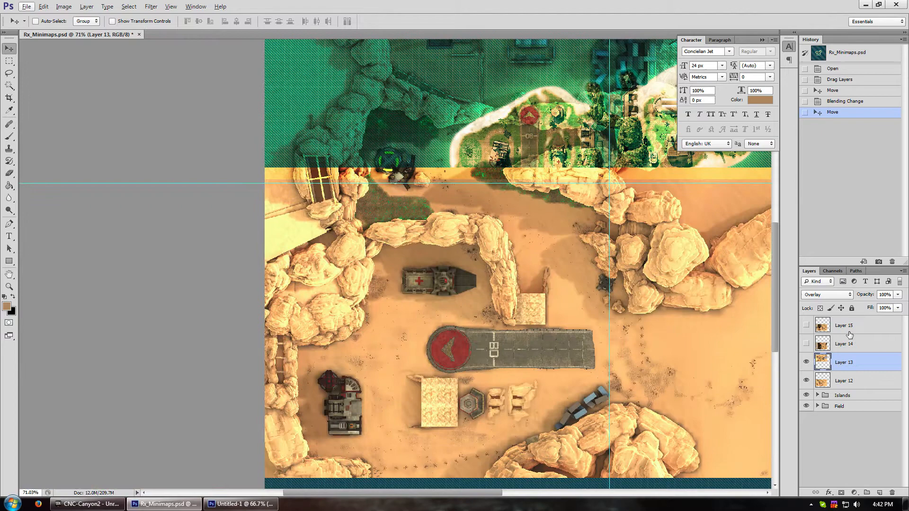
click(833, 297)
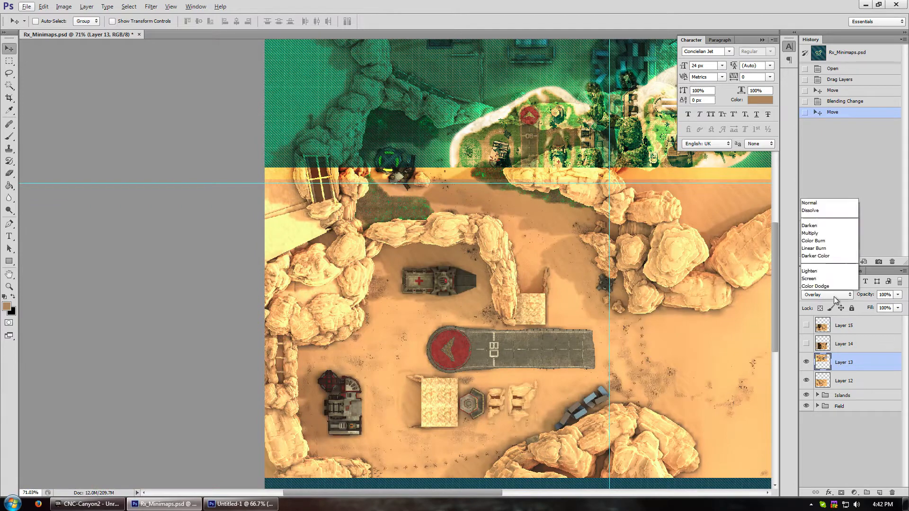
click(811, 52)
scroll(430, 246, down, 7)
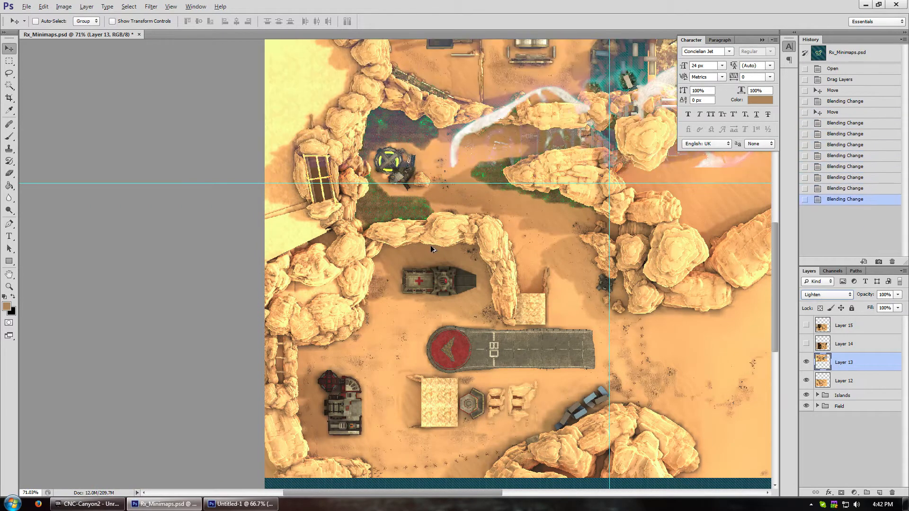
scroll(430, 245, down, 7)
click(811, 432)
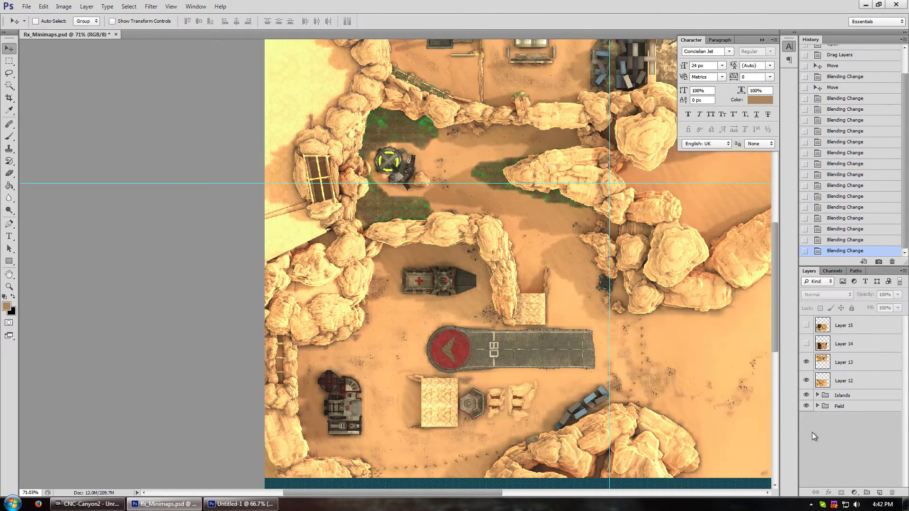
click(35, 75)
click(457, 198)
alt+scroll(232, 196, down, 6)
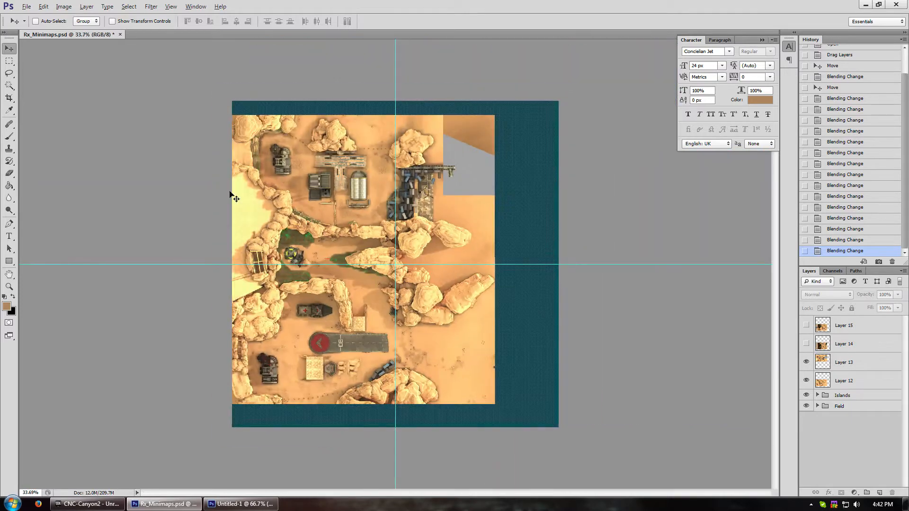
alt+scroll(341, 261, up, 2)
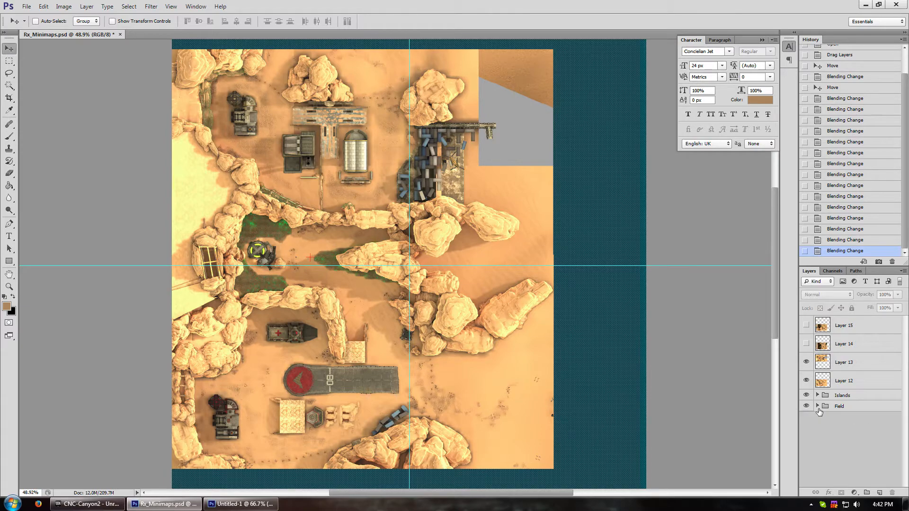
Duplicate Layers 13 and 12 together and merge the two copies into a single layer
click(806, 361)
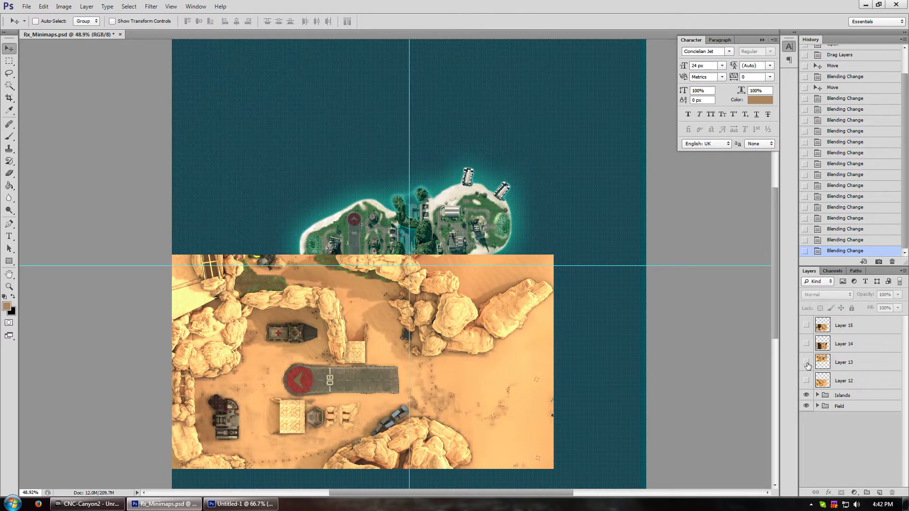
click(806, 363)
click(806, 380)
click(842, 363)
shift+click(843, 382)
right_click(843, 383)
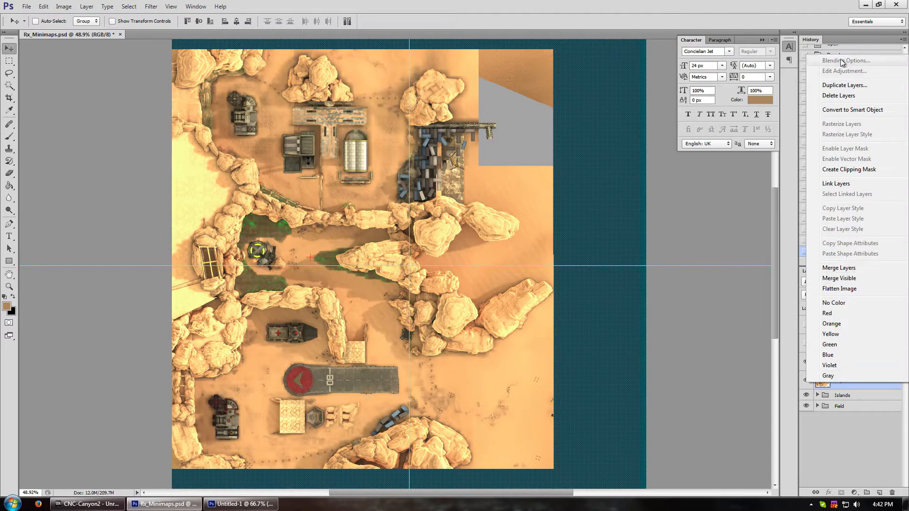
click(820, 87)
key(Return)
right_click(863, 368)
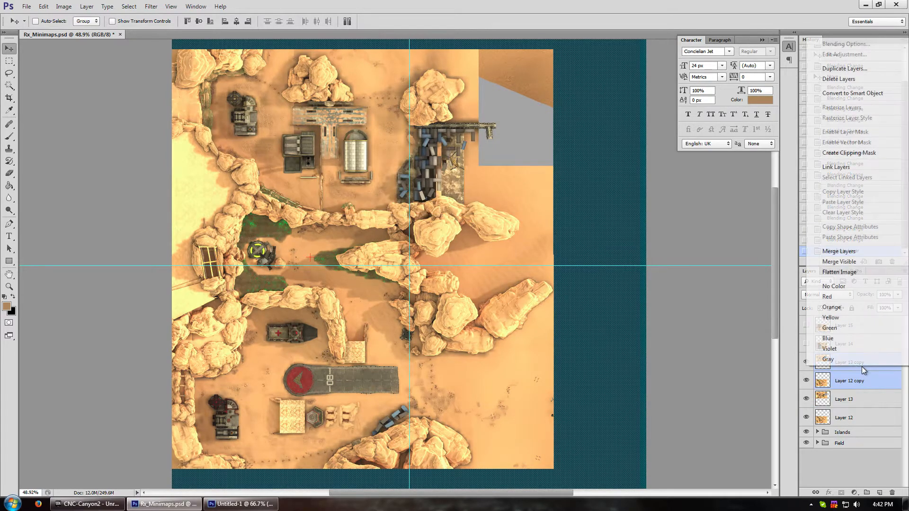
click(838, 251)
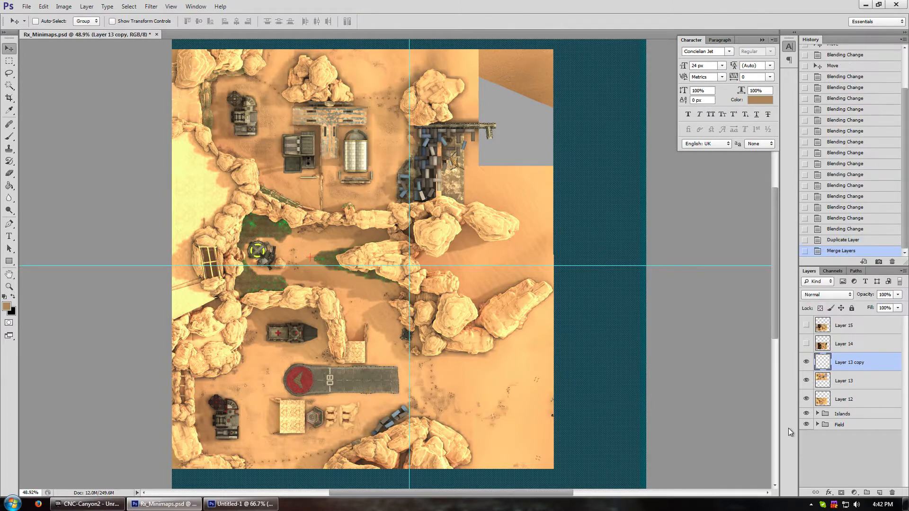
Hide the original Layers 13 and 12, show Layers 15 and 14, and stack Layer 15 directly above the merged copy
click(806, 381)
drag(838, 363, 817, 346)
click(806, 362)
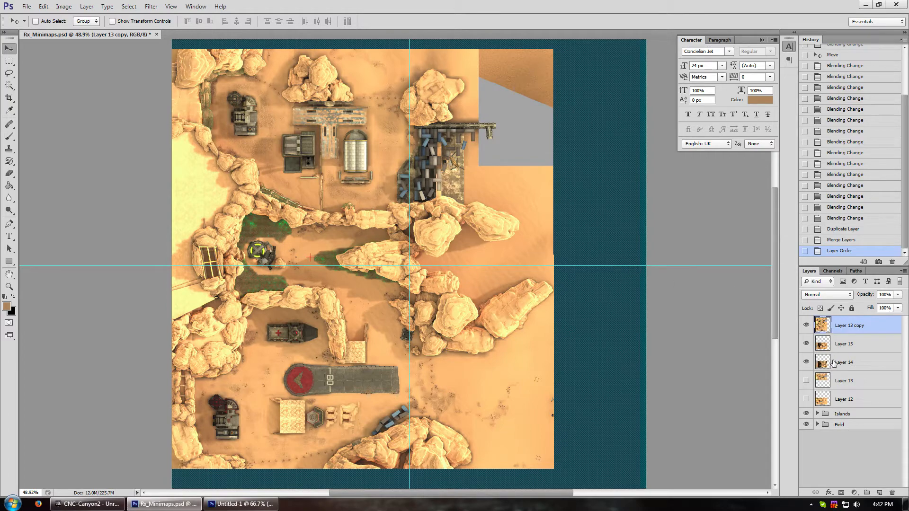
mouse_move(817, 337)
mouse_down()
mouse_move(811, 350)
mouse_move(808, 327)
mouse_up()
Set Layer 15 to Overlay blending and move it until its red cross marker matches the one on the merged layer
click(826, 295)
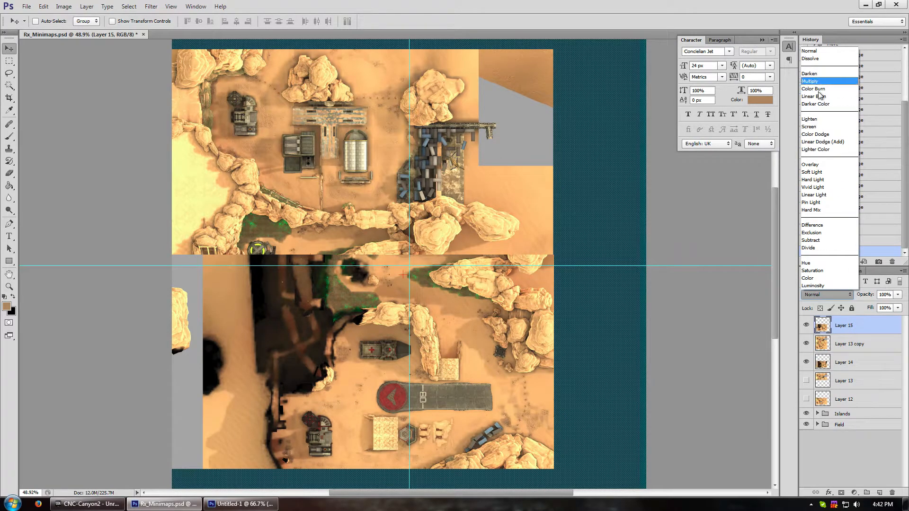
click(810, 164)
drag(385, 315, 305, 294)
alt+scroll(305, 295, up, 1)
alt+scroll(325, 266, up, 10)
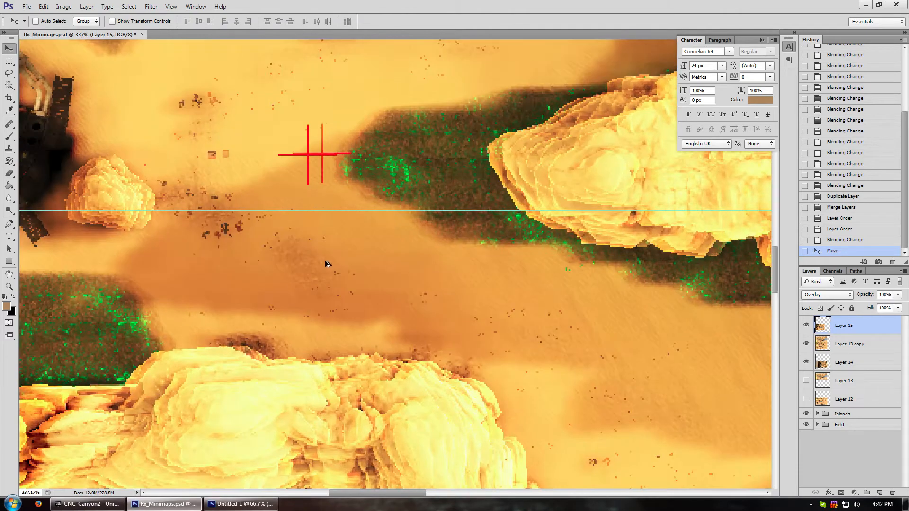
drag(325, 260, 299, 226)
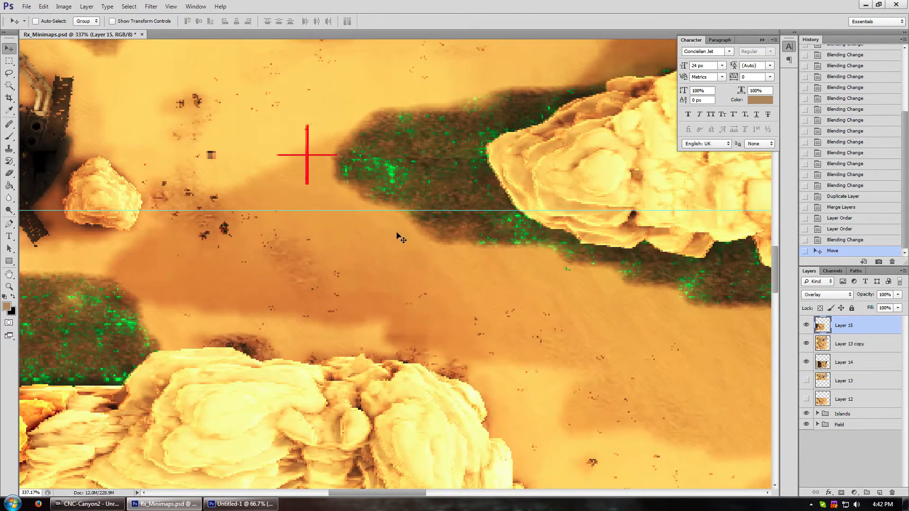
Restore Layer 15's blending mode to Normal
alt+scroll(400, 237, down, 6)
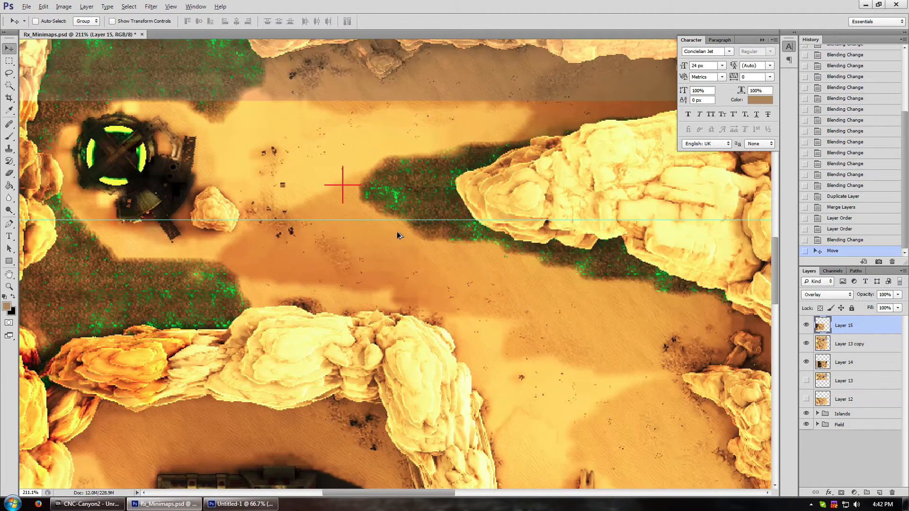
alt+scroll(397, 235, down, 2)
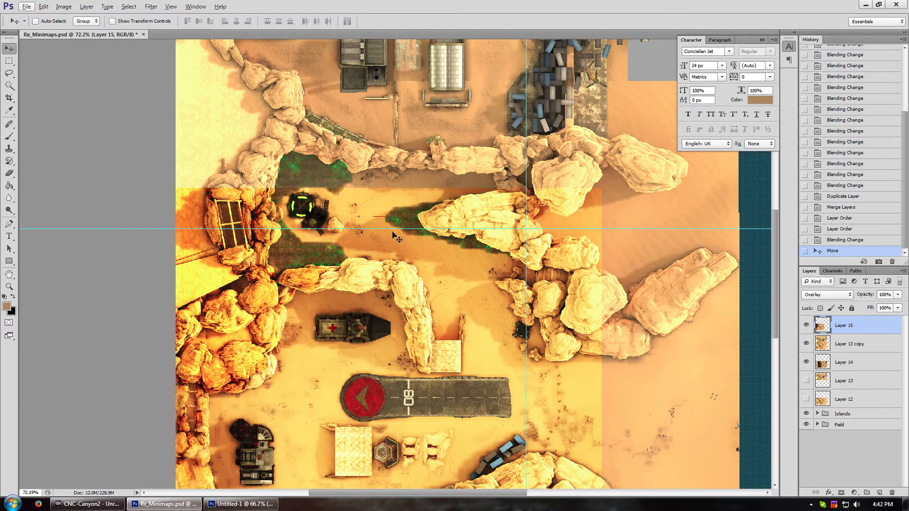
click(849, 296)
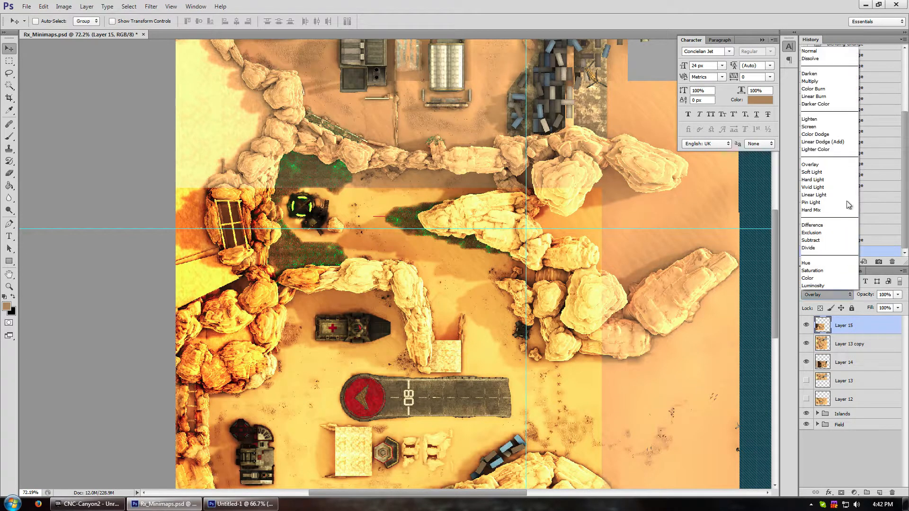
click(830, 52)
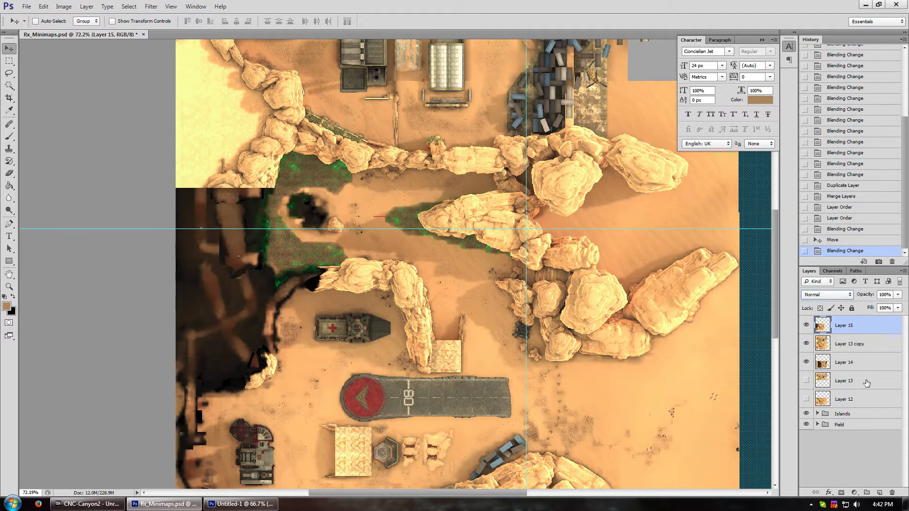
Bring Layer 14 to the top of the stack, set it to Overlay, and align its red cross marker with the layers below
drag(842, 371, 837, 321)
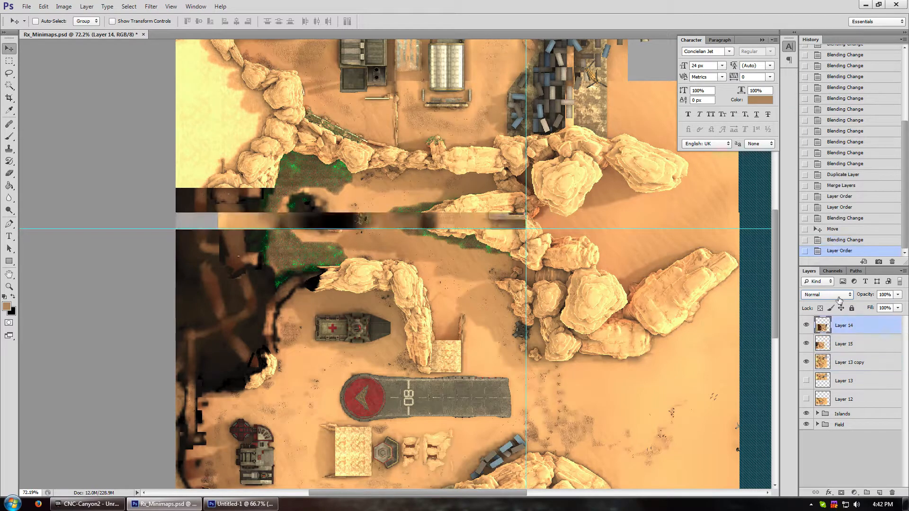
click(850, 295)
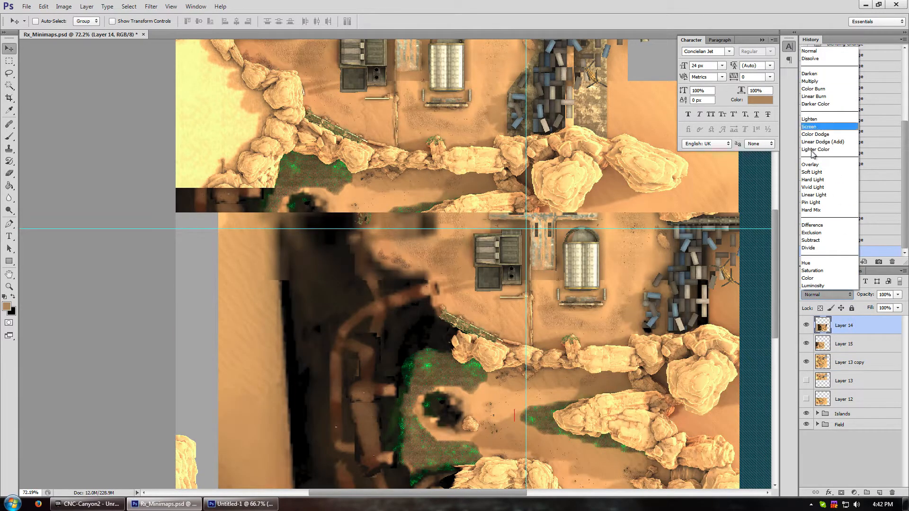
click(811, 166)
drag(422, 287, 430, 259)
alt+scroll(386, 237, up, 5)
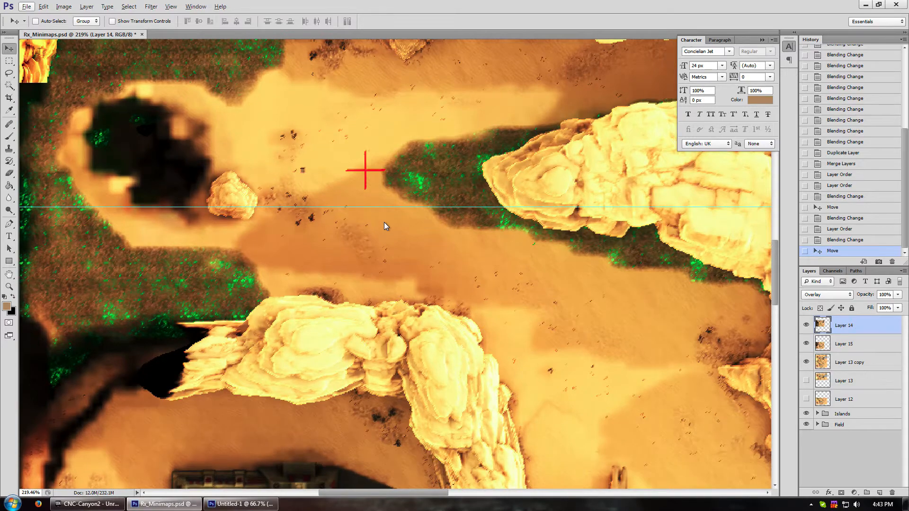
key(Down)
key(Left)
click(417, 209)
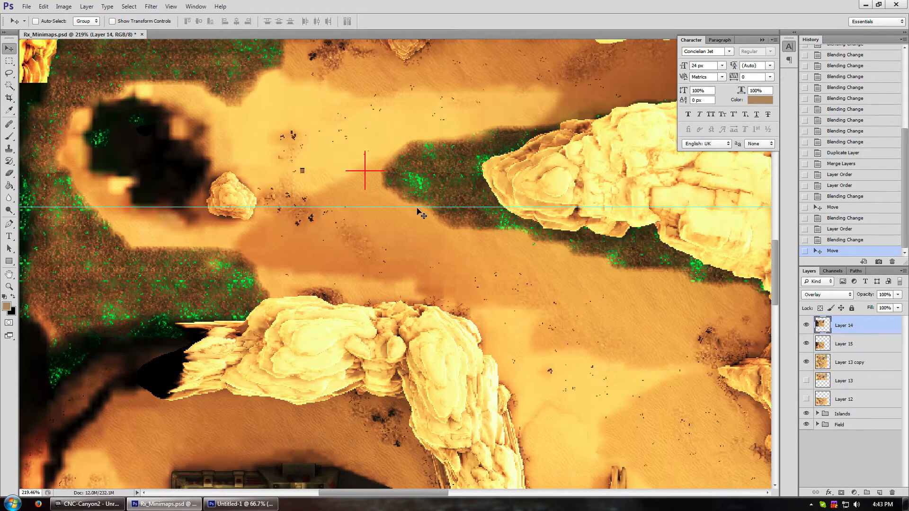
Restore Layer 14's blending mode to Normal
alt+scroll(417, 209, down, 6)
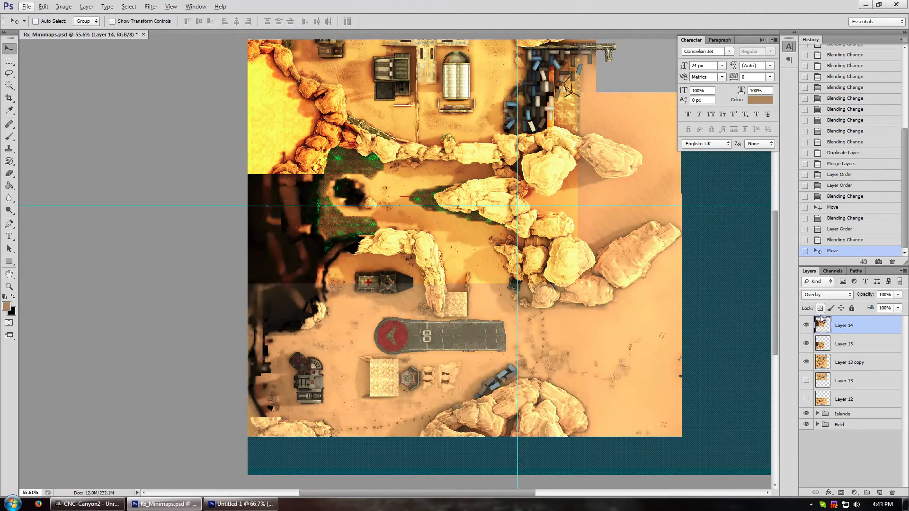
click(833, 295)
click(822, 51)
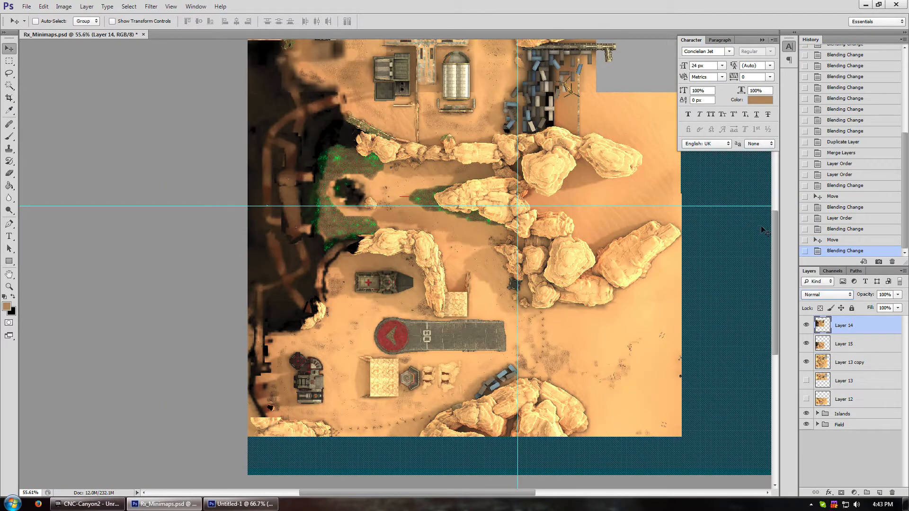
Duplicate Layer 14 and Layer 15 within Rx_Minimaps.psd and merge the two copies into one layer
shift+click(845, 367)
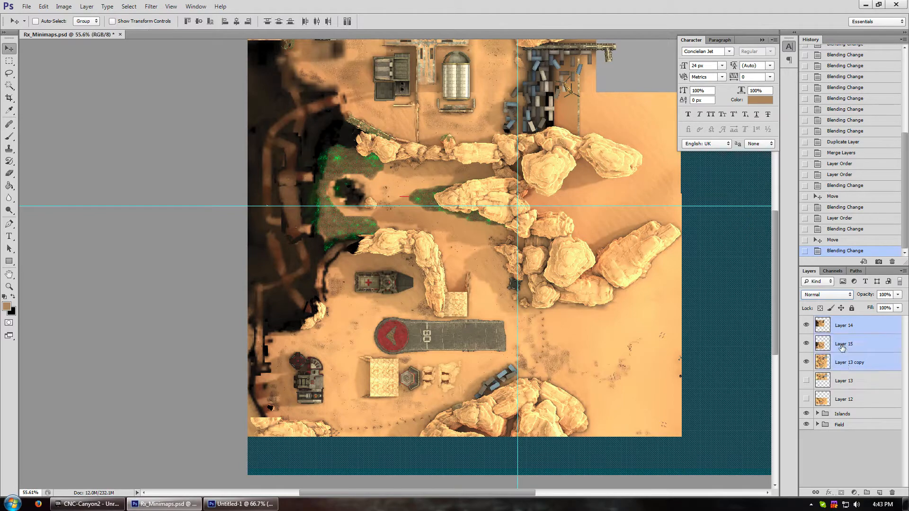
click(843, 347)
ctrl+click(848, 331)
right_click(851, 334)
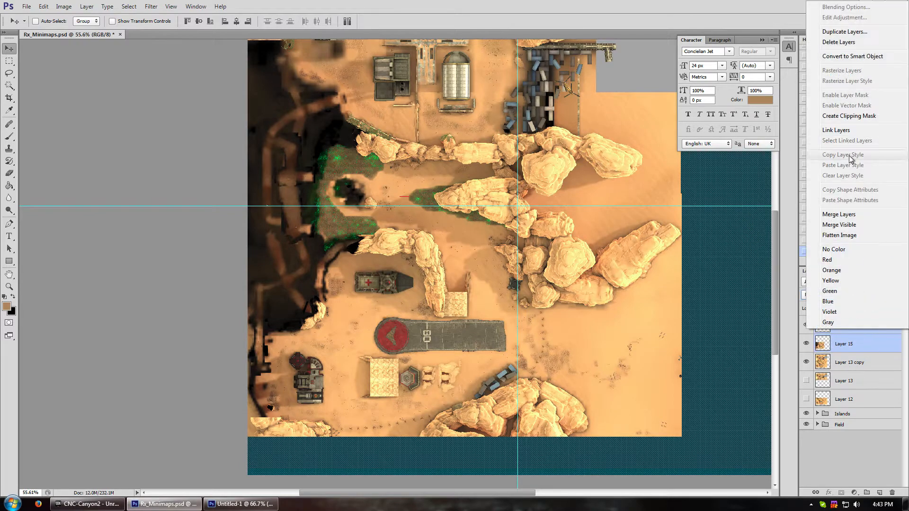
click(844, 32)
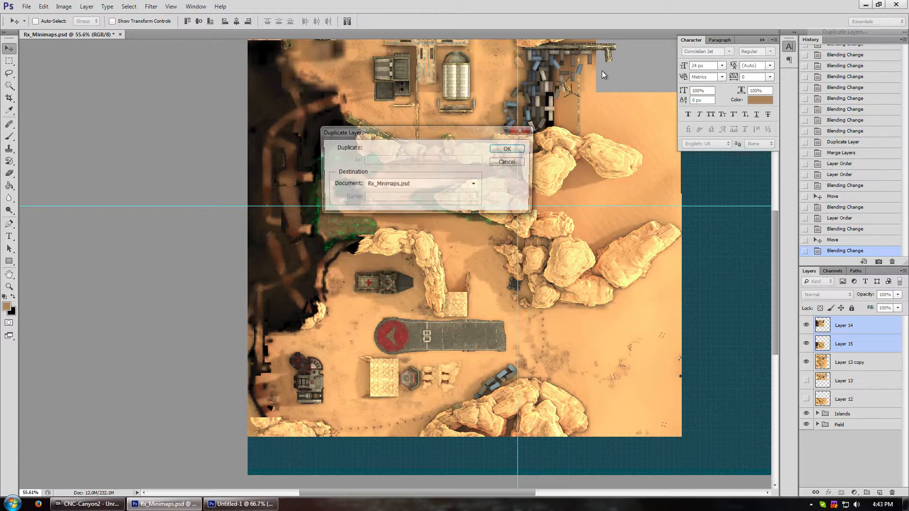
click(509, 152)
right_click(847, 329)
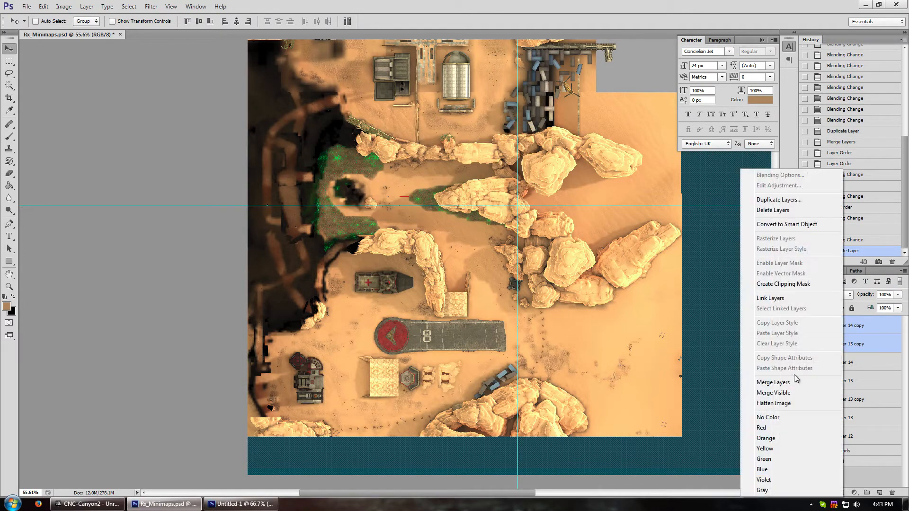
click(773, 381)
Move the original Layer 14 and Layer 15 below Layer 13 copy and hide them
click(840, 345)
ctrl+click(841, 366)
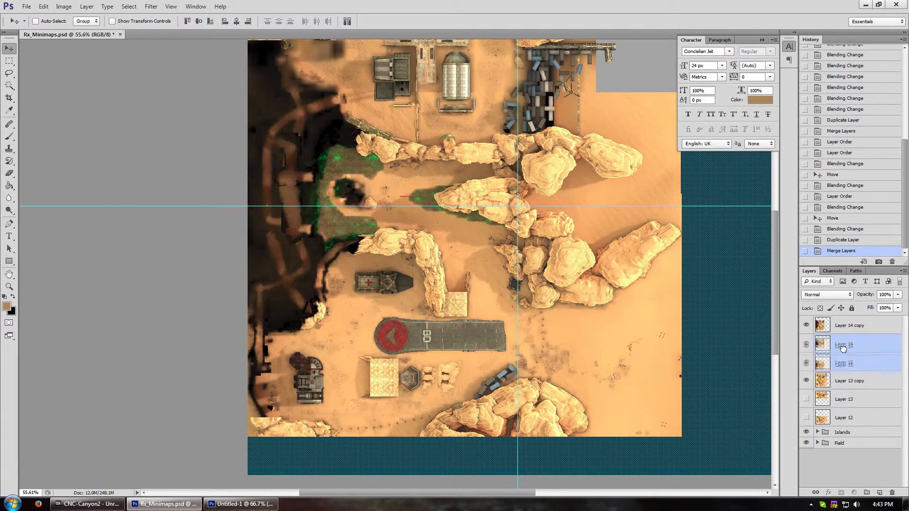
drag(842, 366, 843, 390)
drag(807, 363, 806, 381)
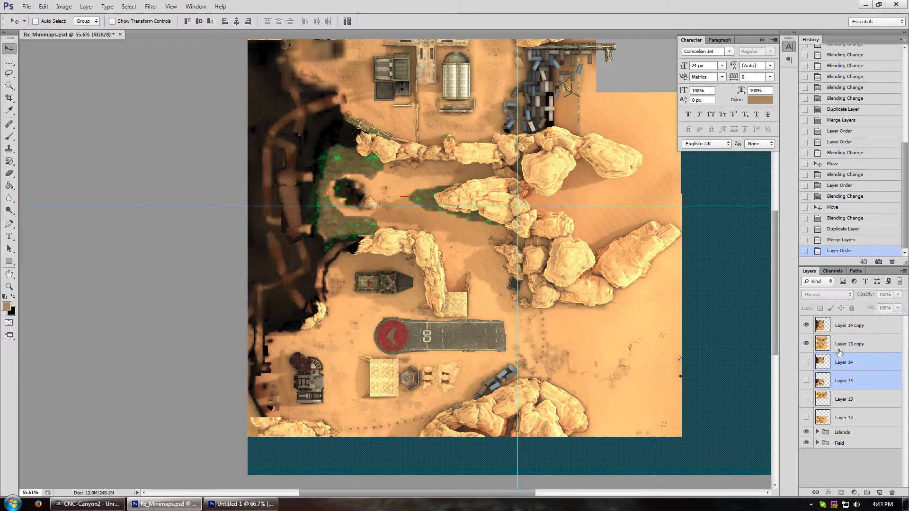
Shift Layer 14 copy and Layer 13 copy together so the map's centre lies near the crossing of the guides
click(851, 327)
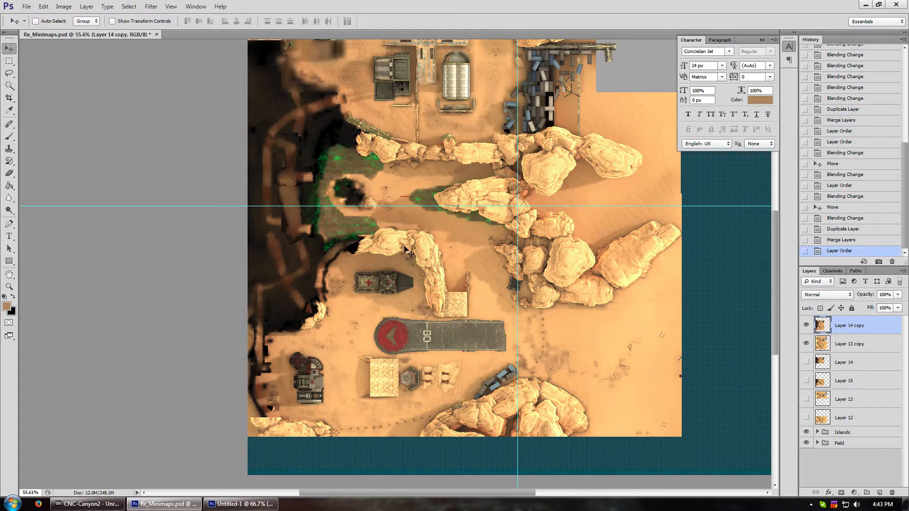
shift+click(849, 344)
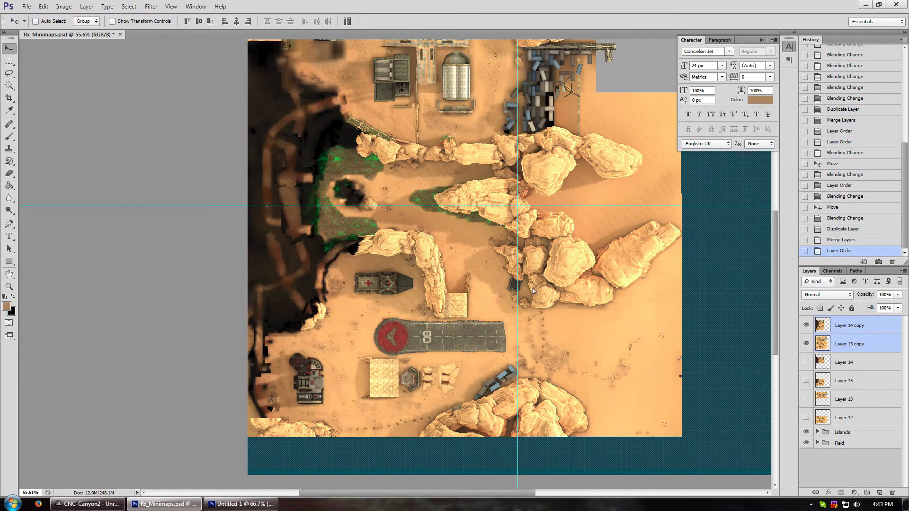
drag(443, 249, 569, 256)
key(Right)
key(Right)
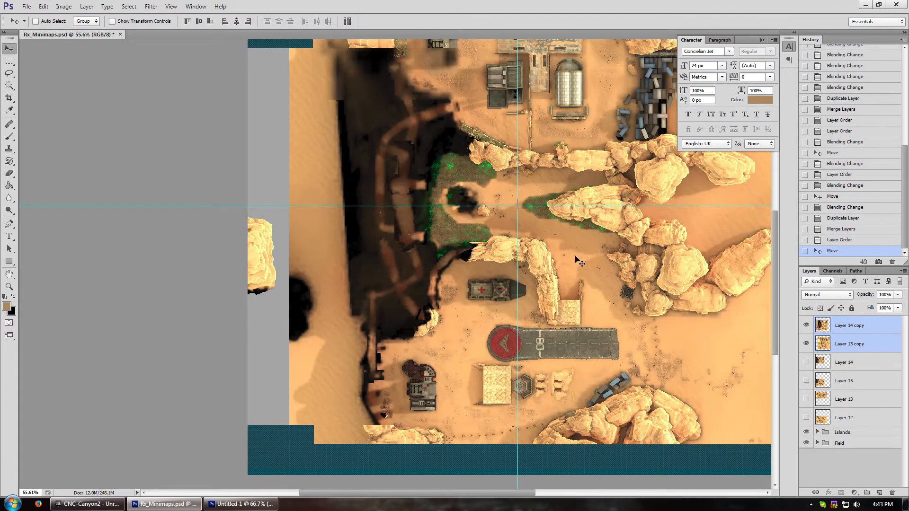
key(Down)
key(Down)
key(Down)
key(Down)
key(Right)
key(Right)
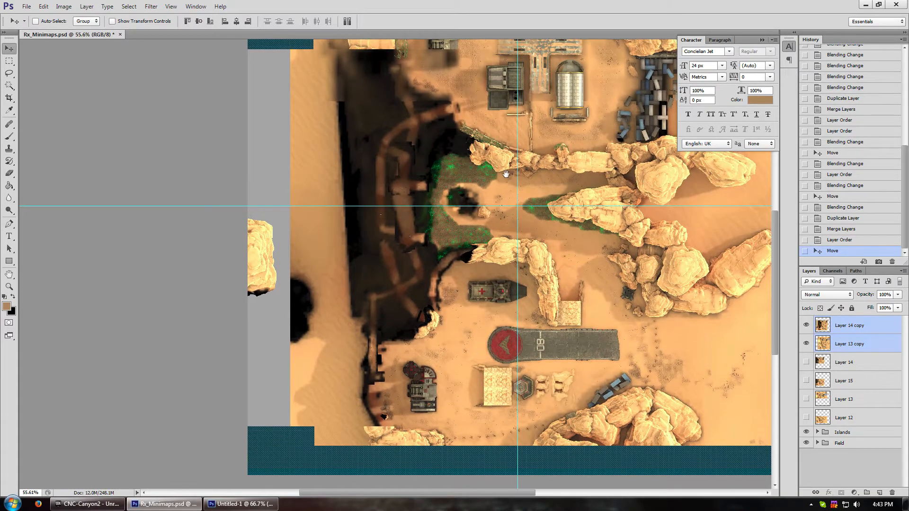
Nudge Layer 14 copy and Layer 13 copy together until the red cross marker sits exactly on the guide intersection
alt+scroll(527, 243, up, 3)
key(Down)
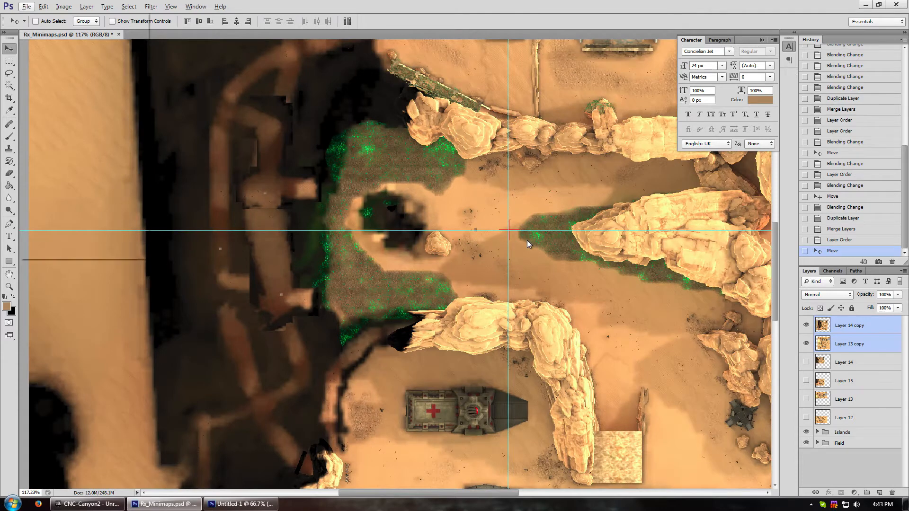
key(Left)
key(Escape)
key(Escape)
key(Down)
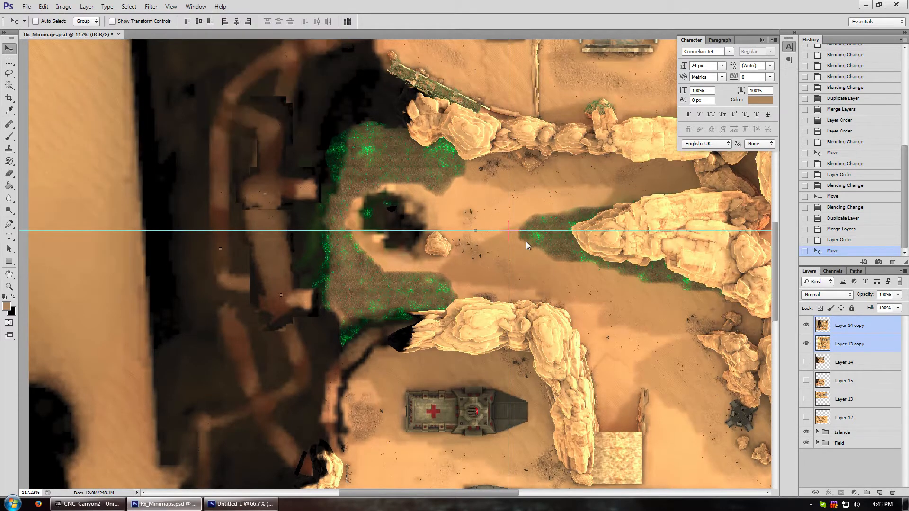
key(Left)
key(Left)
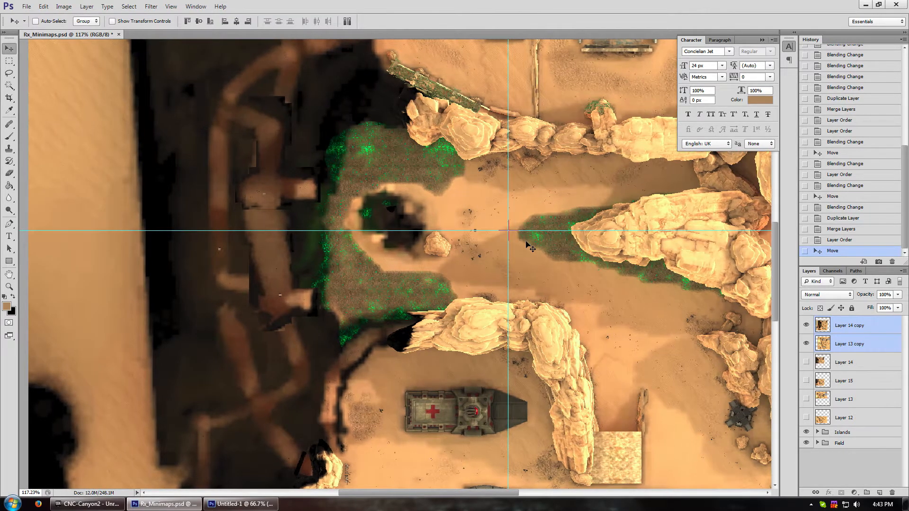
key(Down)
alt+scroll(526, 241, down, 5)
alt+scroll(529, 233, down, 3)
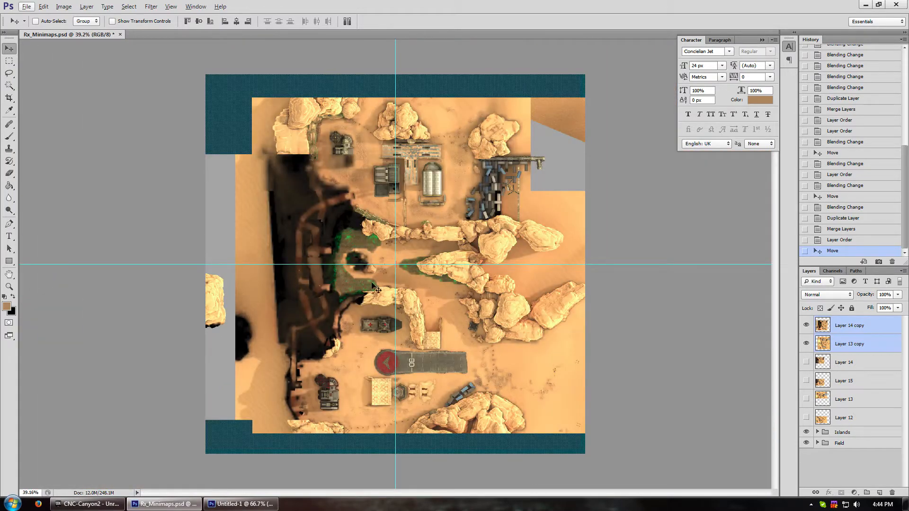
Add a layer mask to Layer 13 copy
click(839, 347)
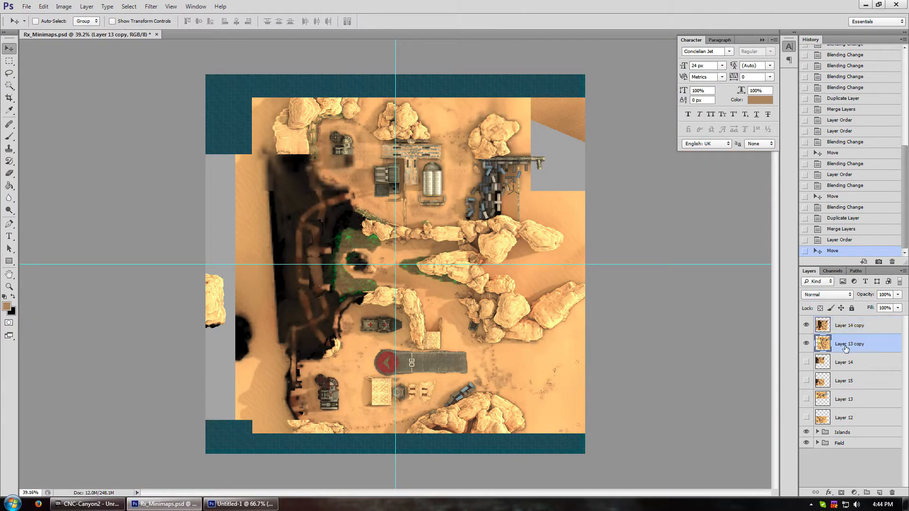
mouse_move(848, 347)
mouse_down()
mouse_move(841, 324)
mouse_move(847, 343)
mouse_up()
click(841, 493)
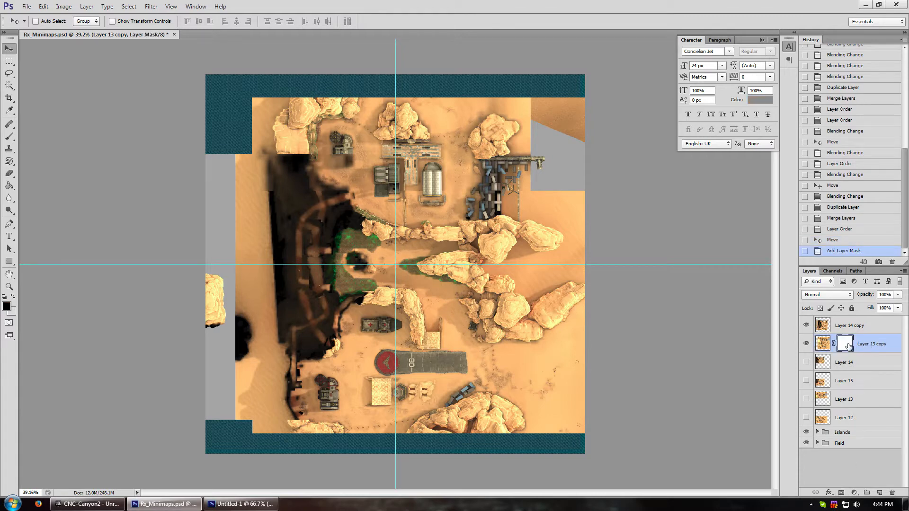
Paint on Layer 13 copy's mask along the dark tunnel area with an 80-pixel brush, using the swapped light foreground colour
click(8, 173)
click(9, 136)
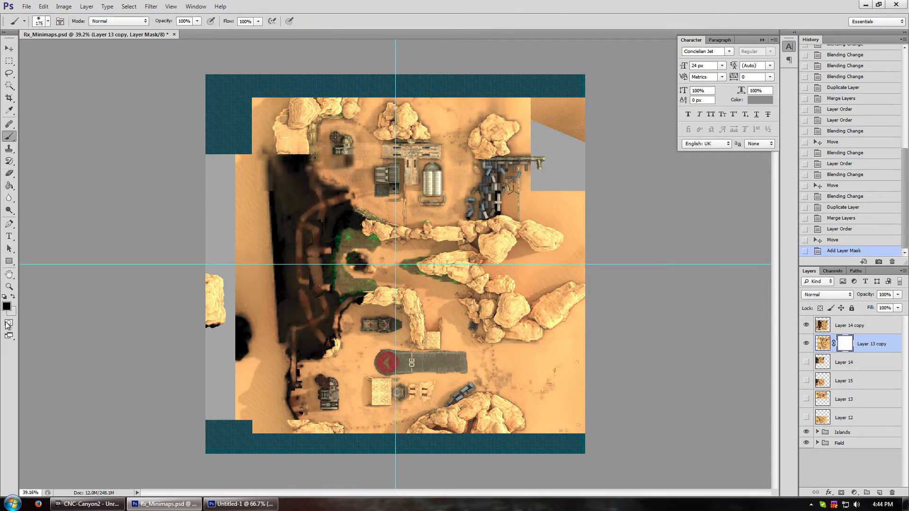
click(13, 296)
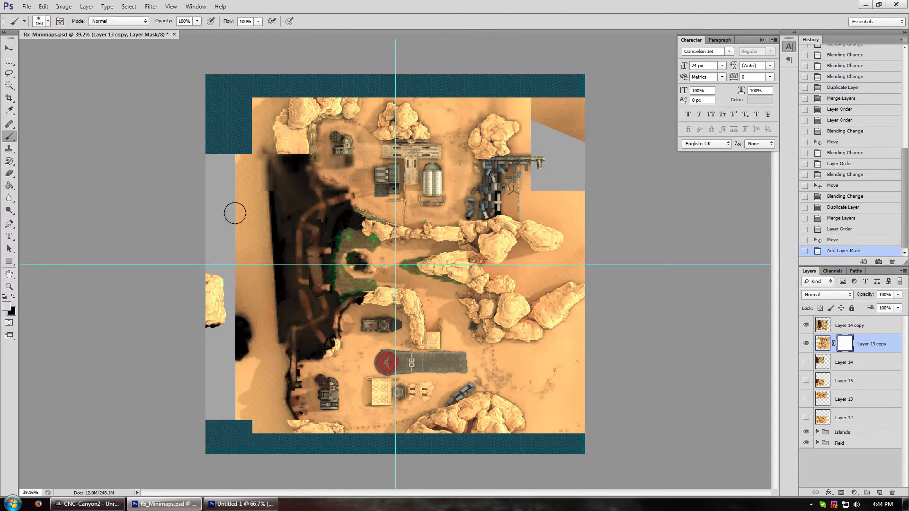
key(bracketleft)
key(bracketleft)
key(bracketleft)
key(bracketleft)
mouse_move(306, 217)
mouse_down()
mouse_move(298, 280)
mouse_move(328, 347)
mouse_up()
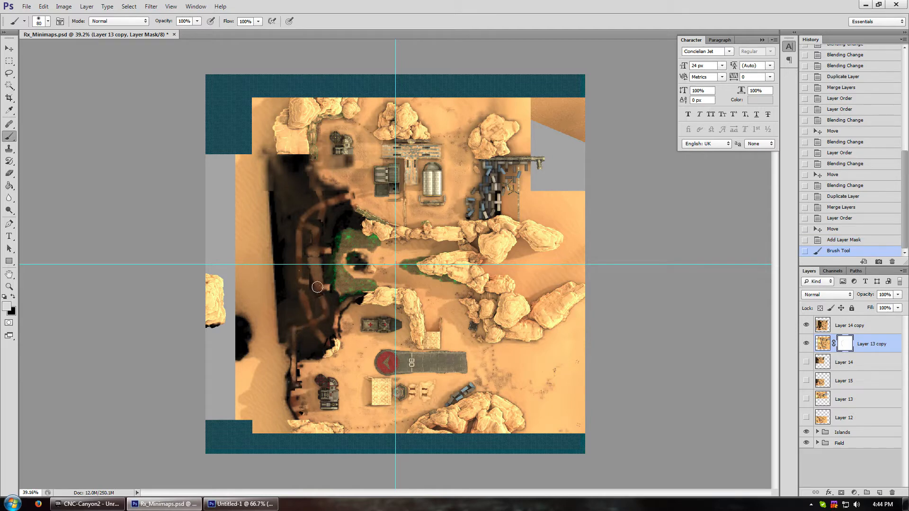
drag(317, 287, 314, 239)
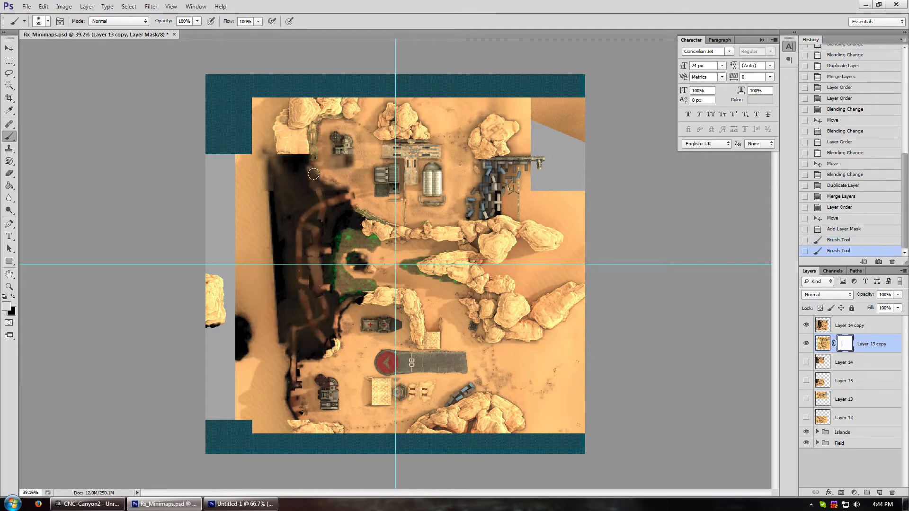
mouse_move(311, 165)
mouse_down()
mouse_move(322, 205)
mouse_move(315, 248)
mouse_move(326, 289)
mouse_up()
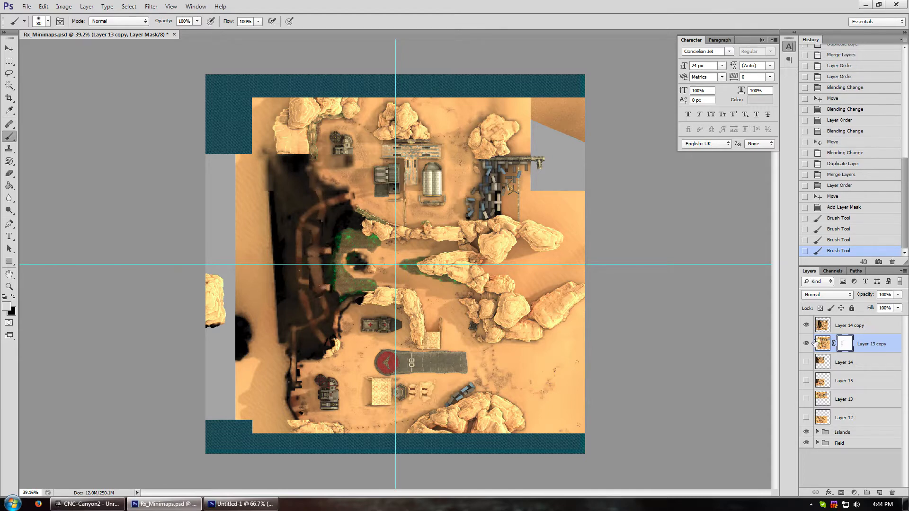
Place Layer 13 copy above Layer 14 copy to check the masked area, and return it beneath
double_click(850, 326)
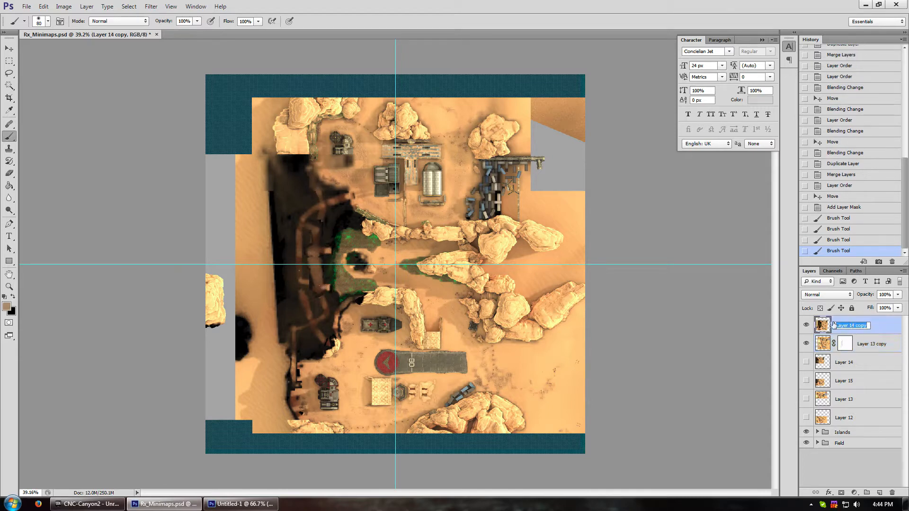
drag(823, 329, 823, 351)
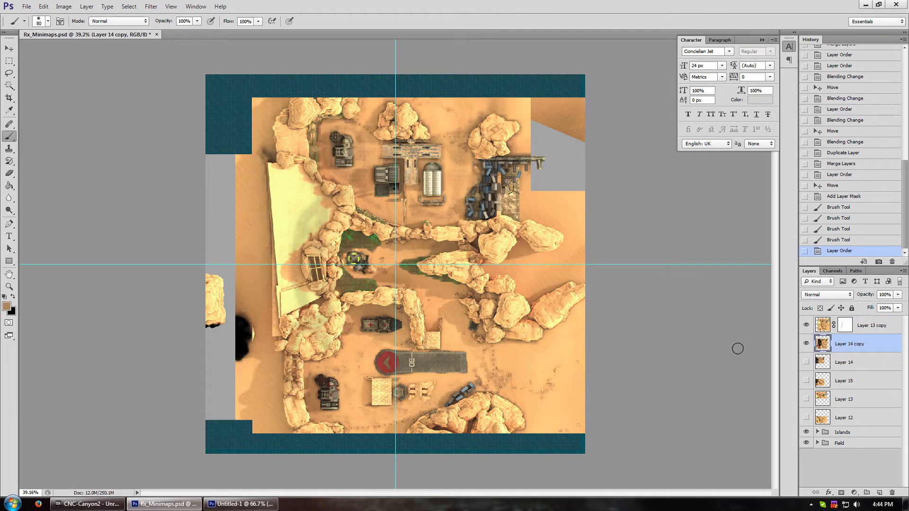
click(845, 325)
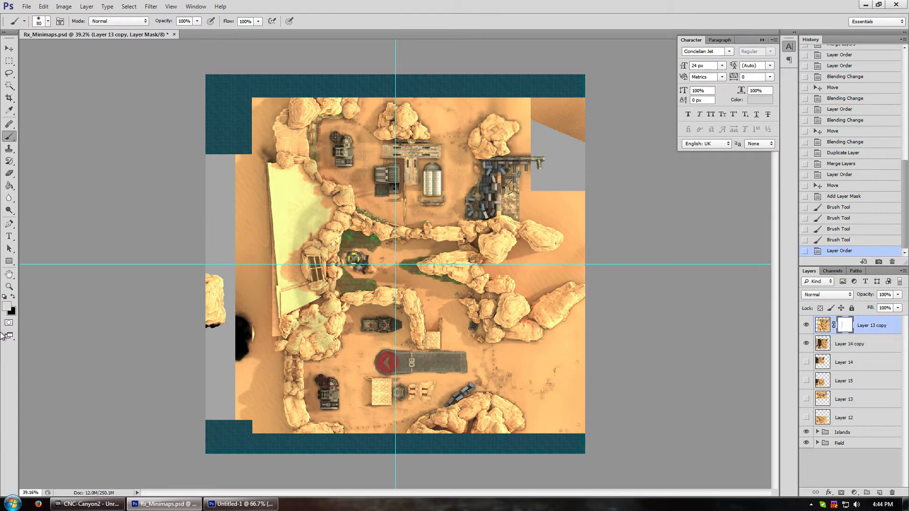
click(13, 297)
drag(869, 327, 851, 348)
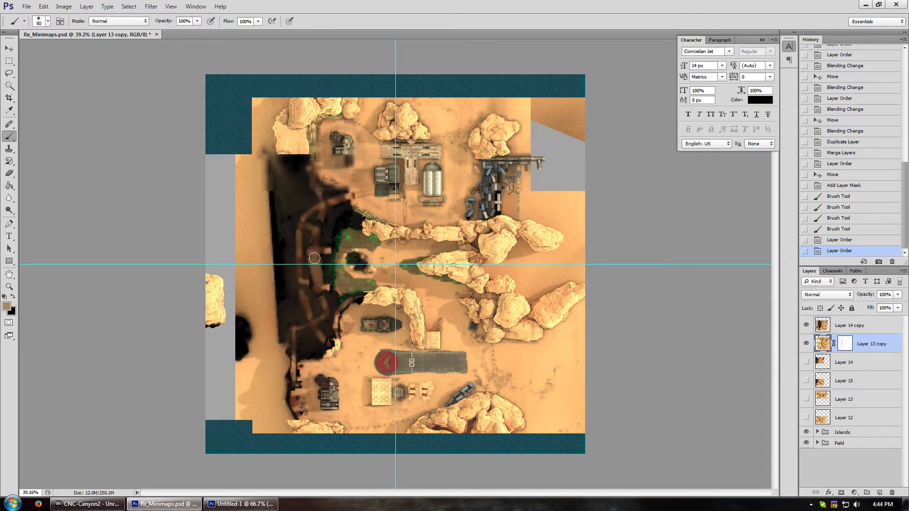
Paint white brush strokes along the tunnel area on Layer 13 copy, and move Layer 14 copy beneath it
click(324, 313)
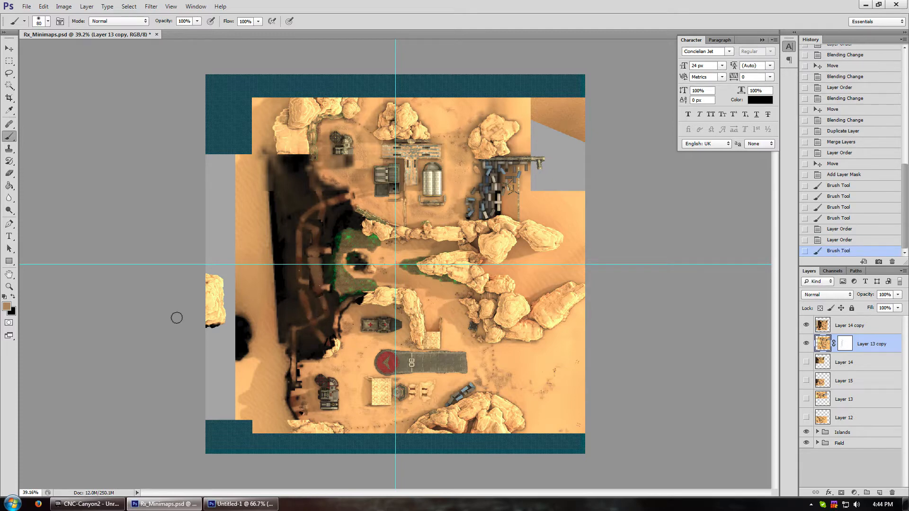
click(13, 297)
click(7, 308)
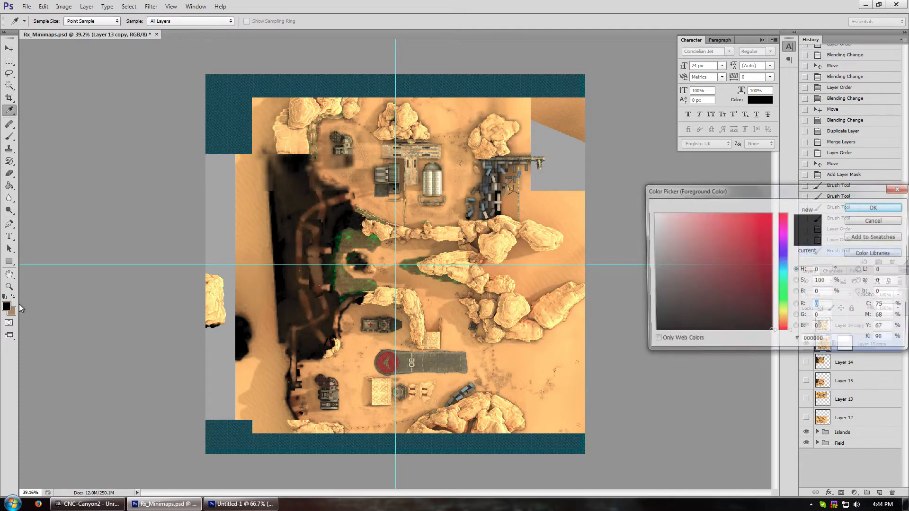
drag(657, 256, 651, 213)
click(886, 204)
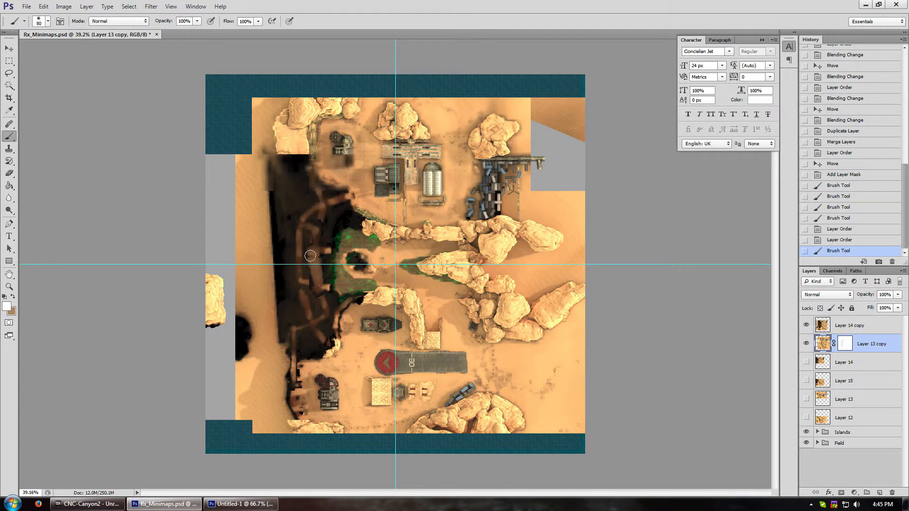
click(292, 379)
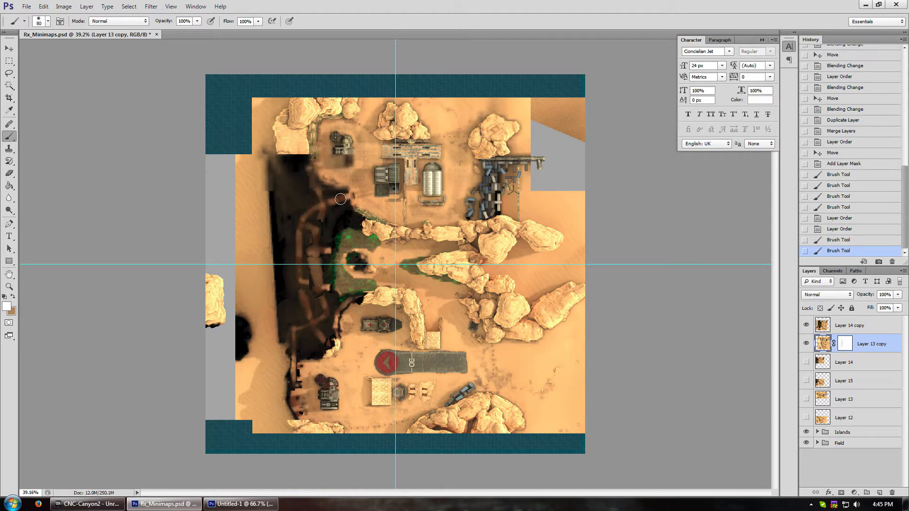
click(321, 339)
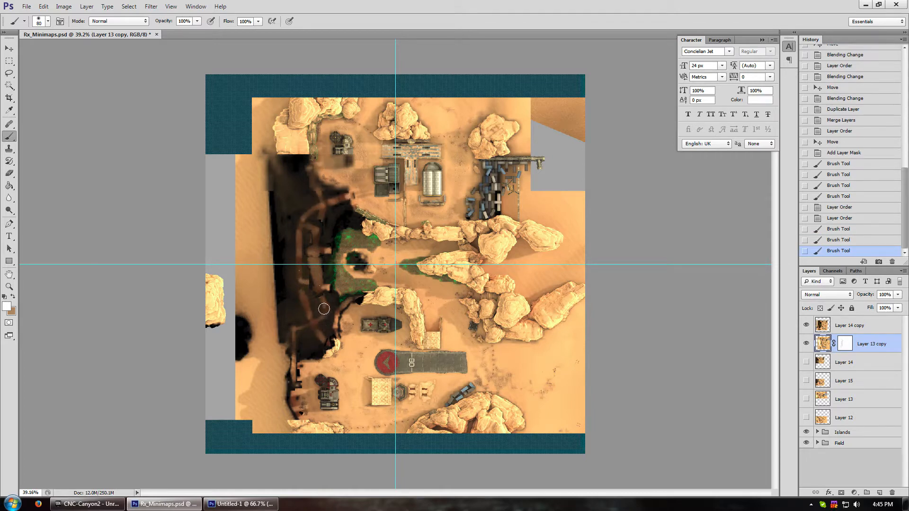
click(315, 252)
click(327, 251)
click(327, 287)
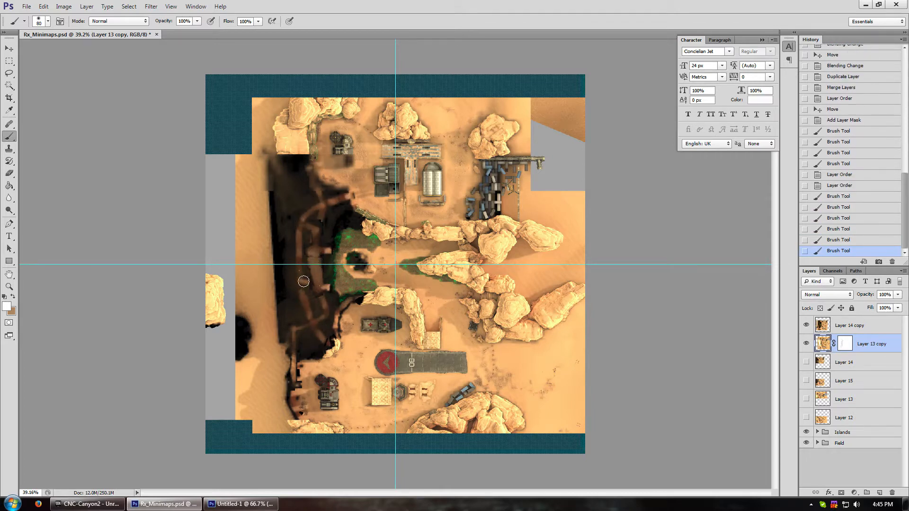
click(309, 284)
drag(811, 327, 823, 353)
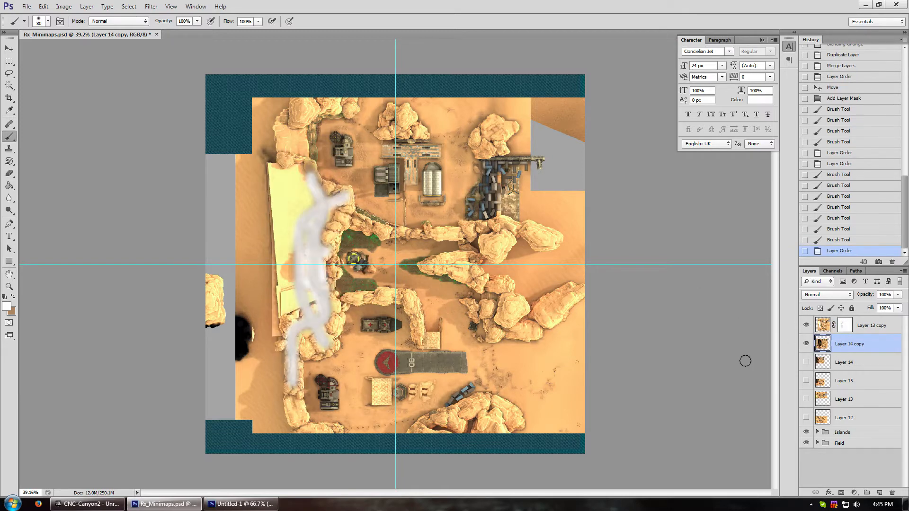
Try inverting Layer 13 copy, and undo the inversion
click(852, 325)
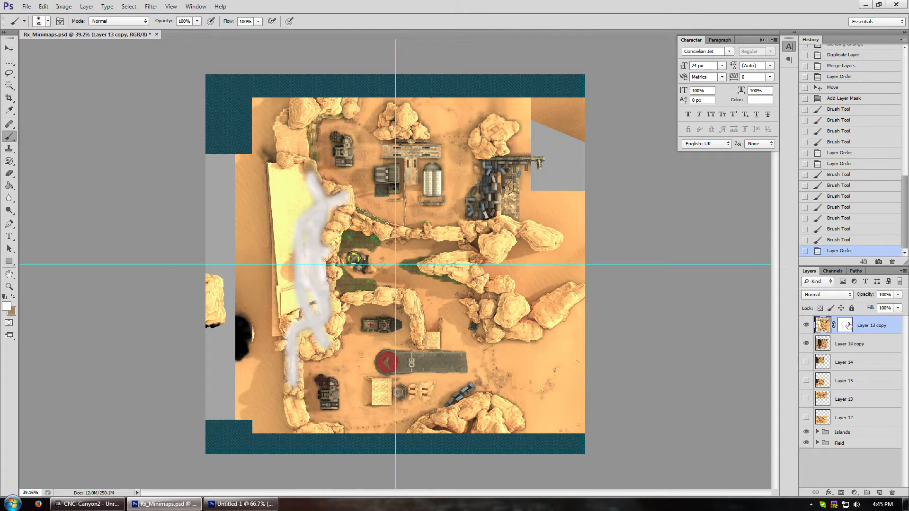
key(ctrl+i)
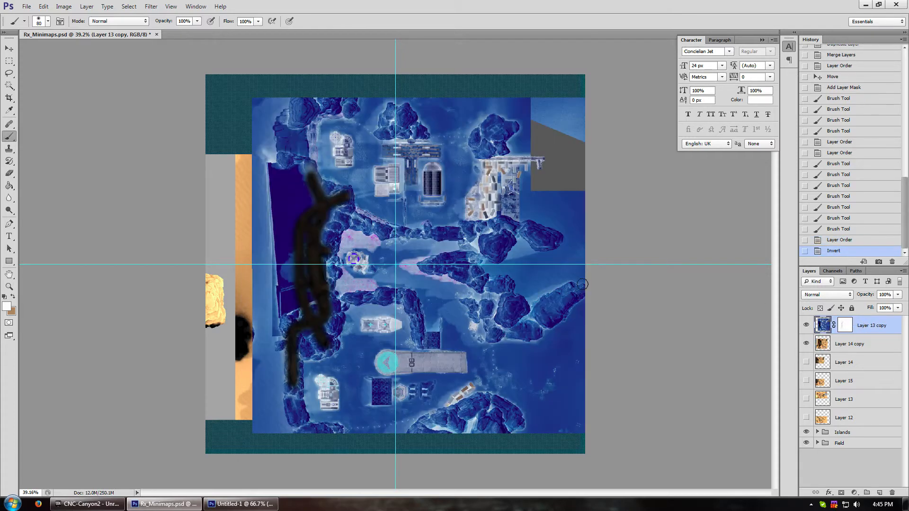
click(842, 240)
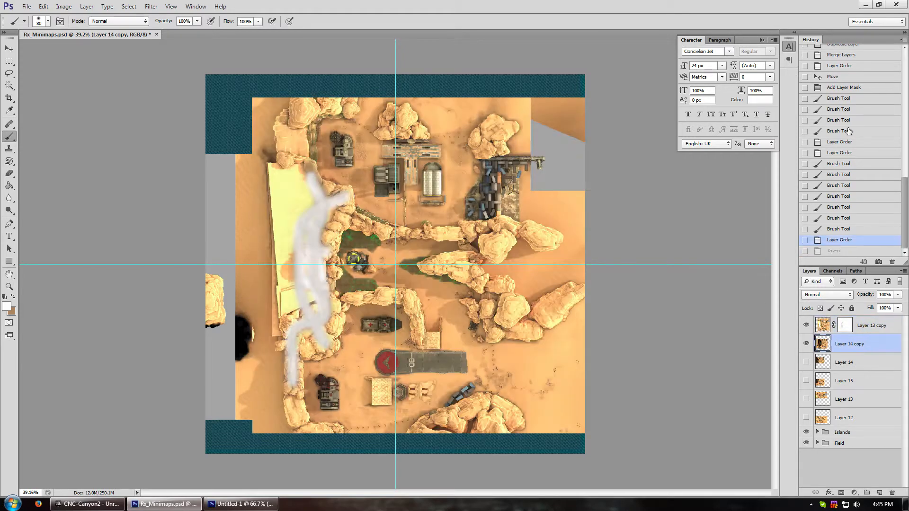
Revert to the state just after Layer 13 copy's mask was added, target the mask, and reset the default black and white colours
click(844, 85)
click(843, 67)
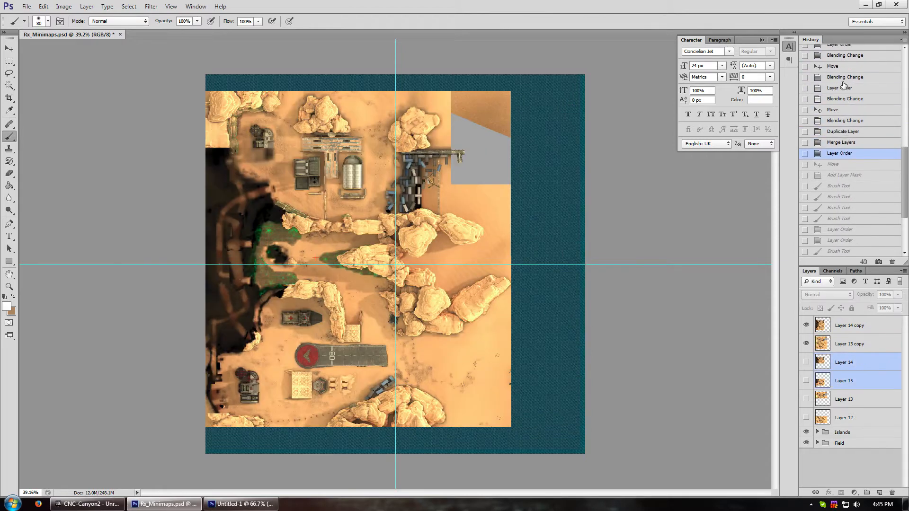
click(843, 346)
click(837, 164)
click(840, 175)
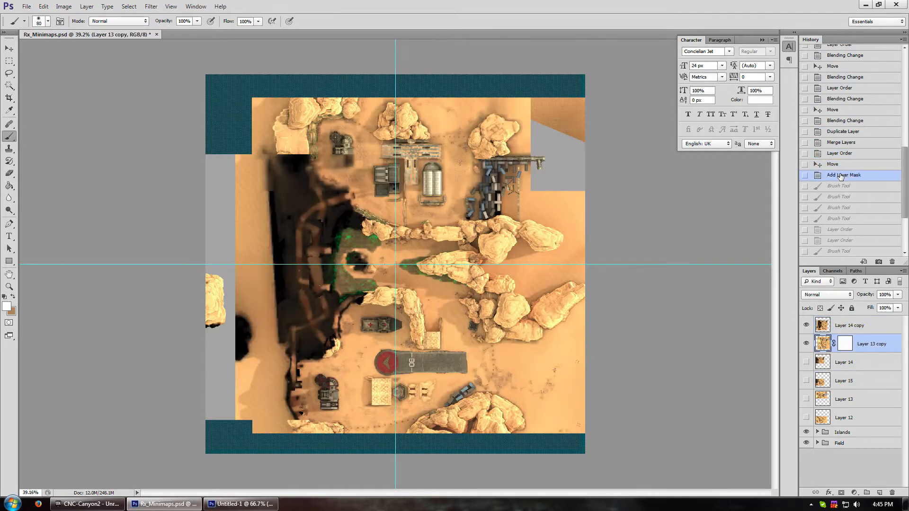
click(844, 344)
key(d)
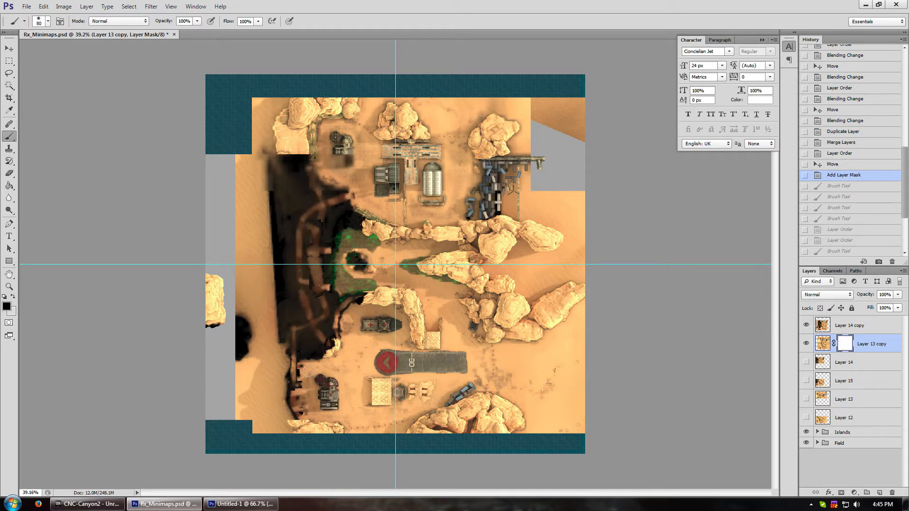
Paint black strokes along the tunnel area on Layer 13 copy's mask, and move Layer 14 copy beneath it
drag(308, 371, 293, 397)
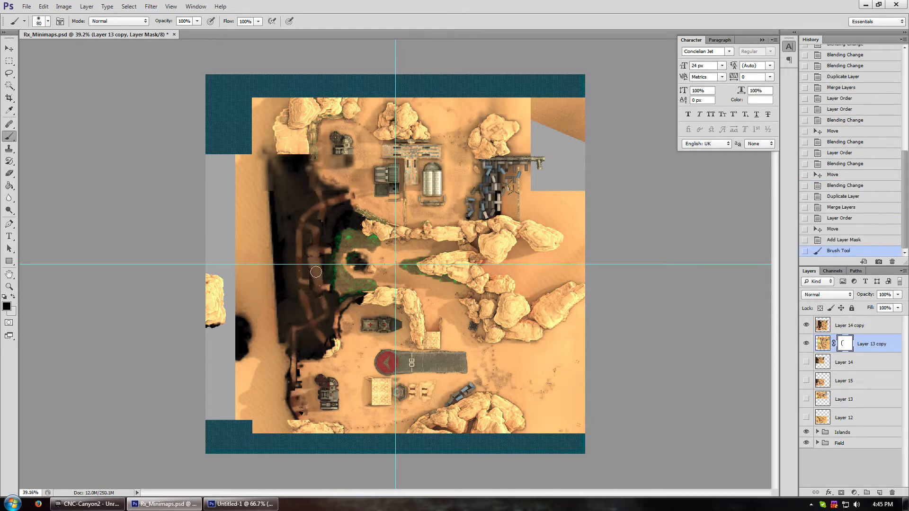
mouse_move(318, 237)
mouse_down()
mouse_move(310, 230)
mouse_move(328, 250)
mouse_up()
drag(303, 280, 326, 287)
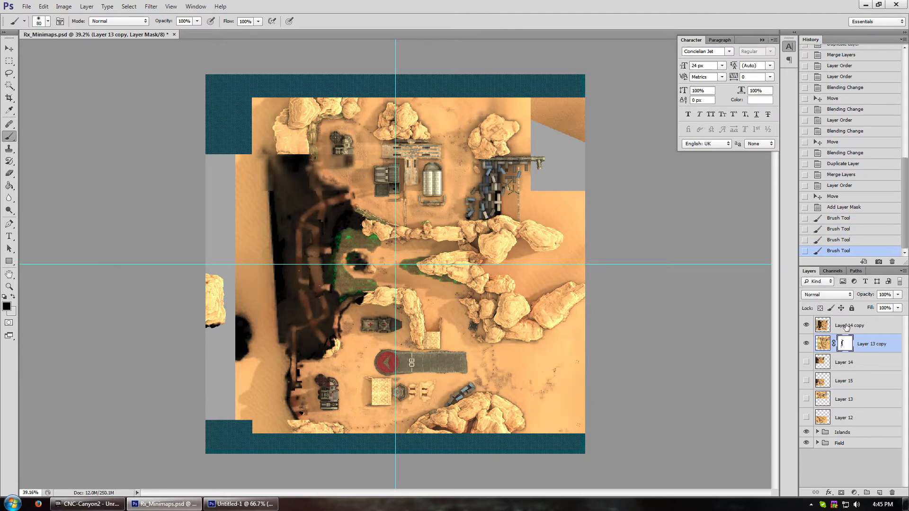
drag(845, 327, 847, 353)
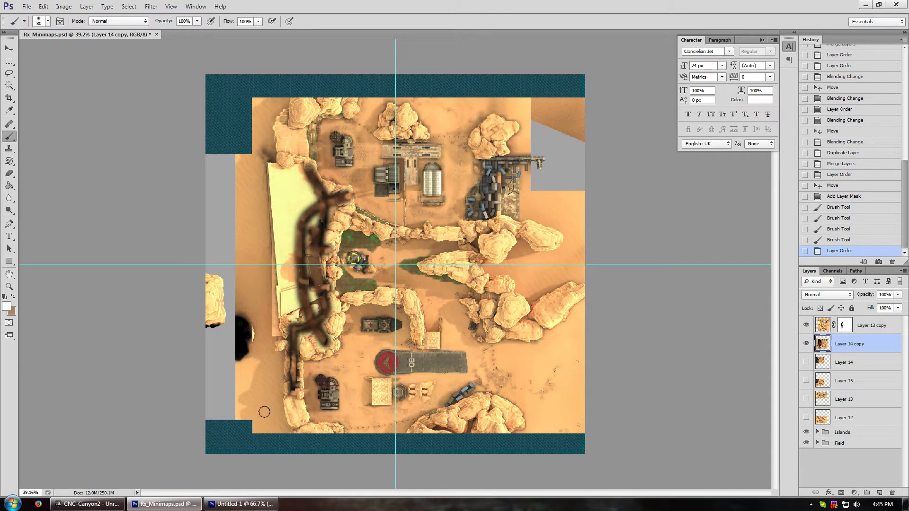
Set the foreground colour to black and target Layer 13 copy's mask
click(879, 324)
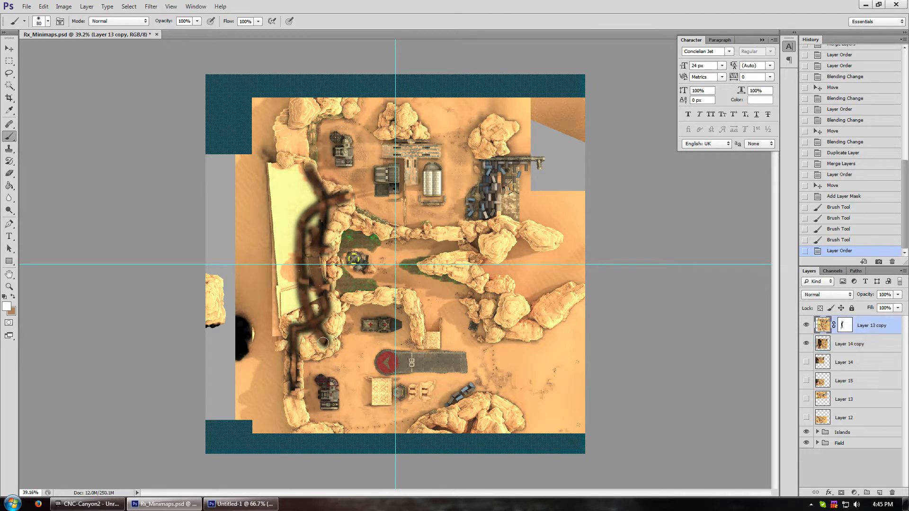
drag(323, 342, 331, 349)
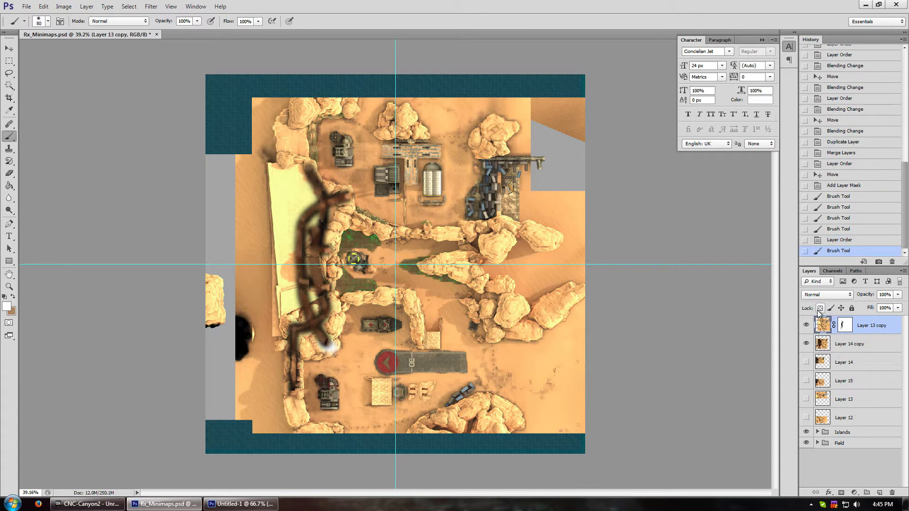
click(7, 306)
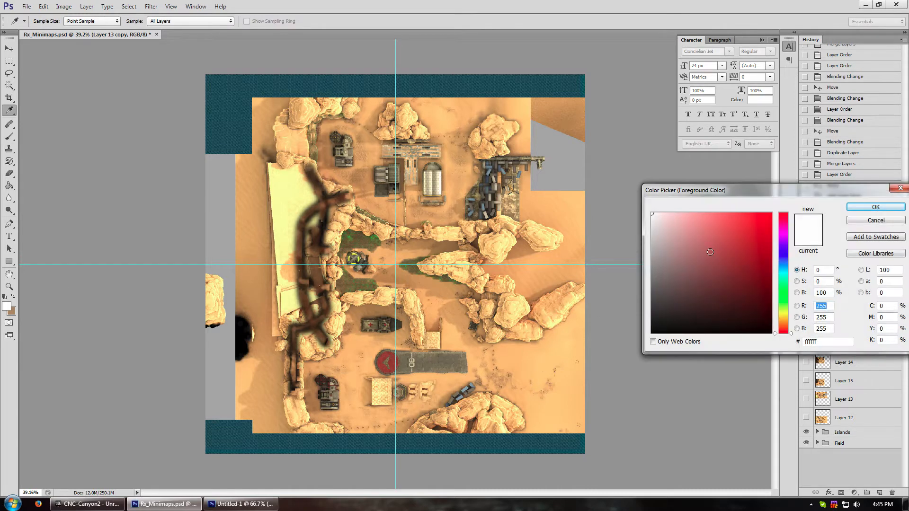
drag(710, 252, 847, 334)
click(875, 207)
click(848, 324)
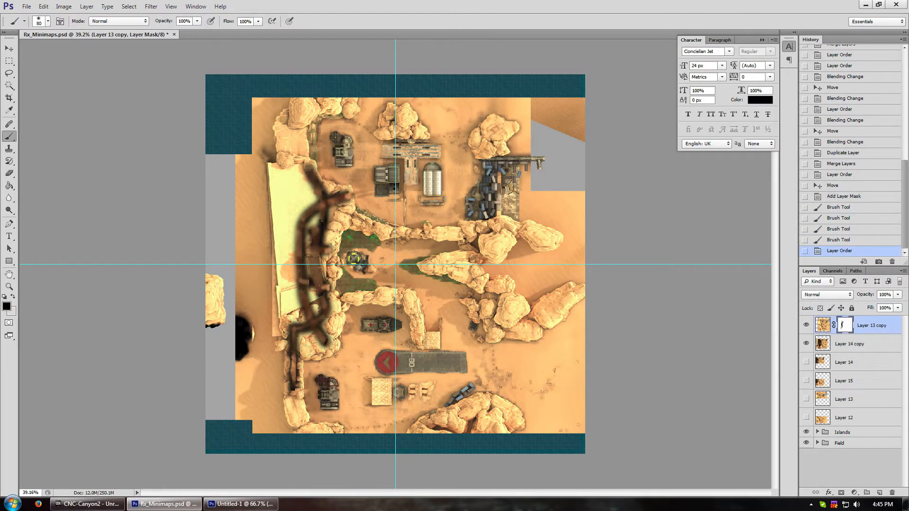
Extend the revealed tunnels by painting black on Layer 13 copy's mask at their lower end, middle and upper branch
drag(322, 339, 333, 350)
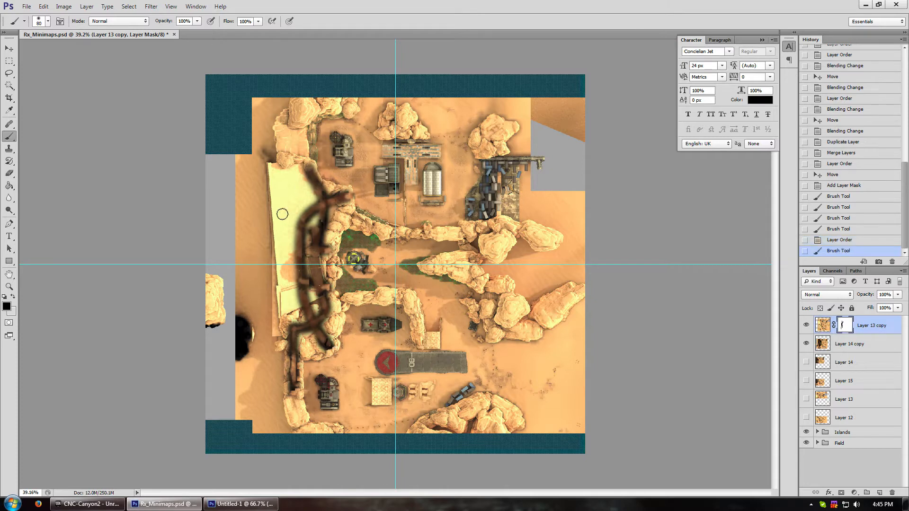
drag(308, 280, 320, 290)
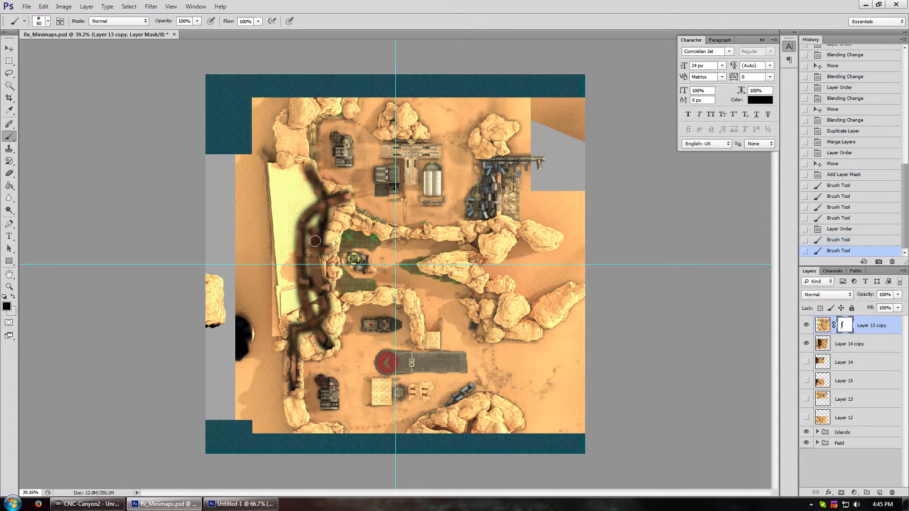
mouse_move(314, 239)
mouse_down()
mouse_move(326, 213)
mouse_move(320, 229)
mouse_move(346, 203)
mouse_up()
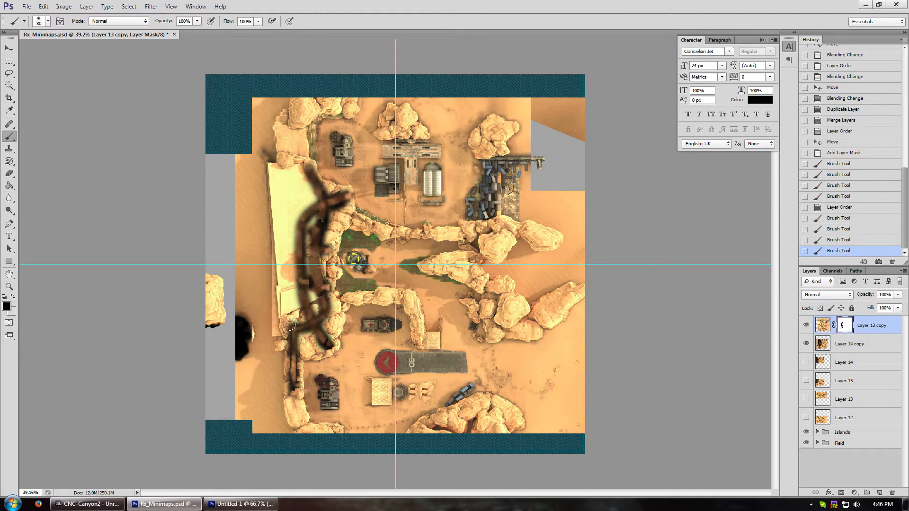
Clear the full-height strip beyond the map's western edge from Layer 13 copy and Layer 14 copy using a rectangular selection
click(9, 61)
drag(205, 75, 274, 468)
click(822, 329)
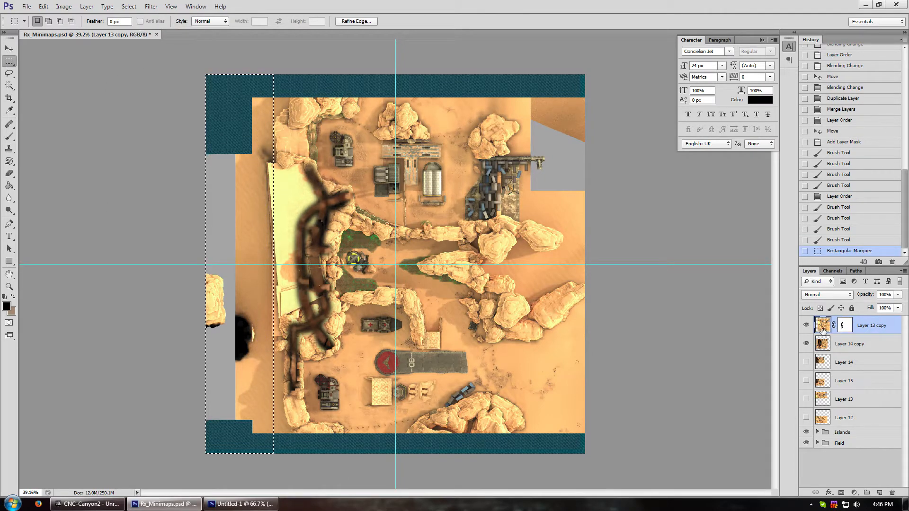
key(Delete)
click(842, 345)
key(Delete)
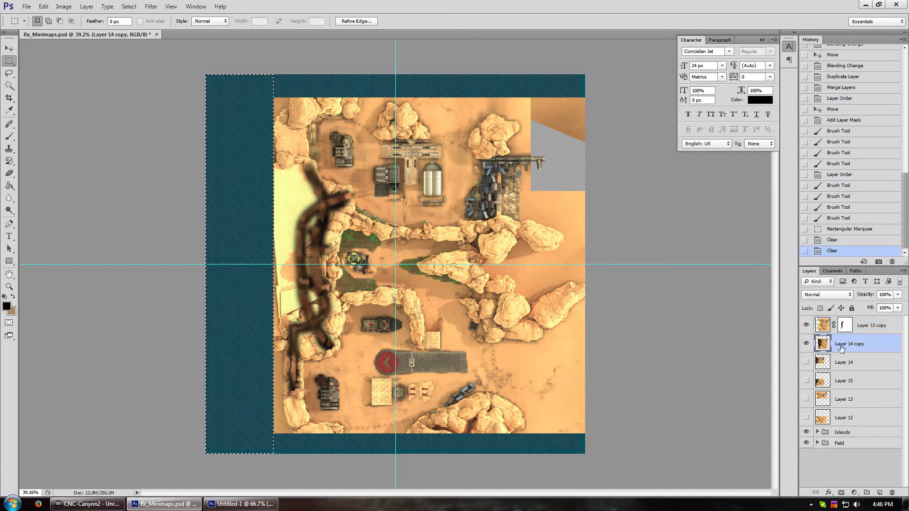
key(ctrl+d)
Clear the narrow strip along the map's northern edge from Layer 14 copy and Layer 13 copy using a rectangular selection
drag(221, 50, 633, 103)
key(Delete)
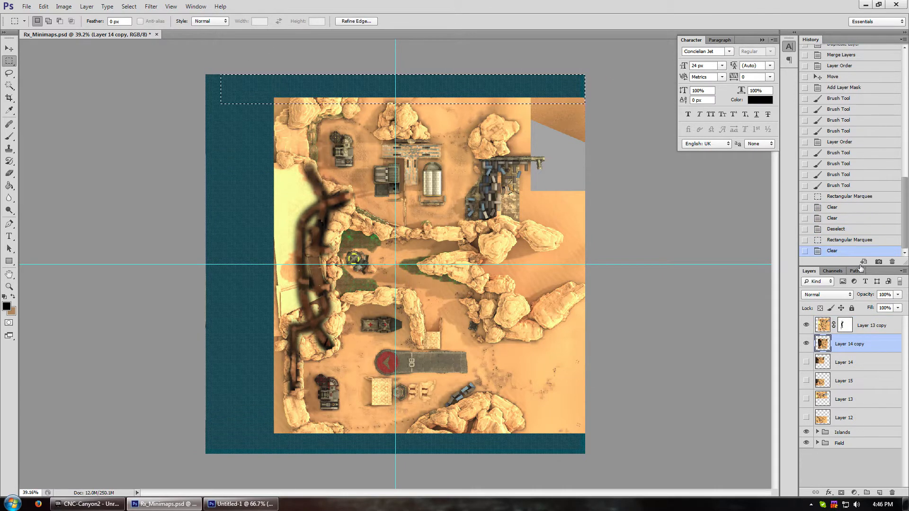
click(823, 326)
key(Delete)
key(ctrl+d)
Clear the full-height strip along the map's eastern edge, including the grey patch, from Layer 13 copy and Layer 14 copy
drag(598, 75, 517, 491)
key(Delete)
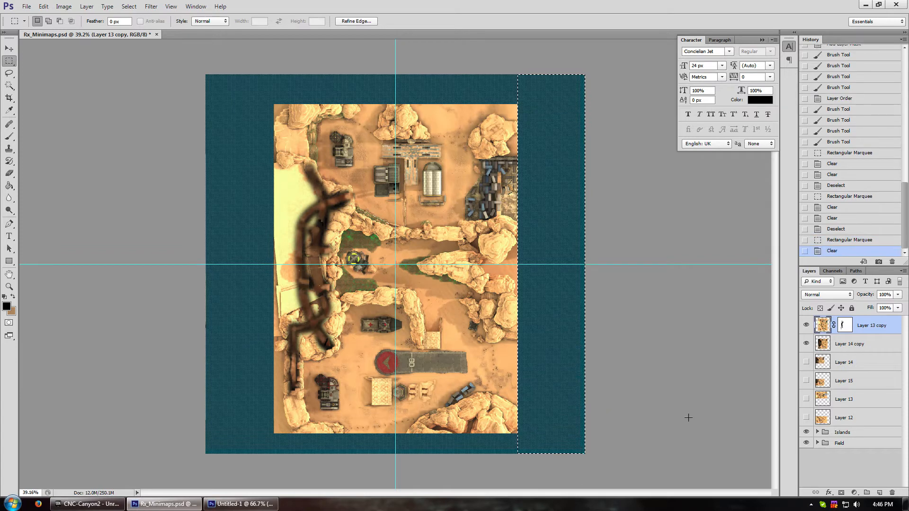
click(839, 346)
key(Delete)
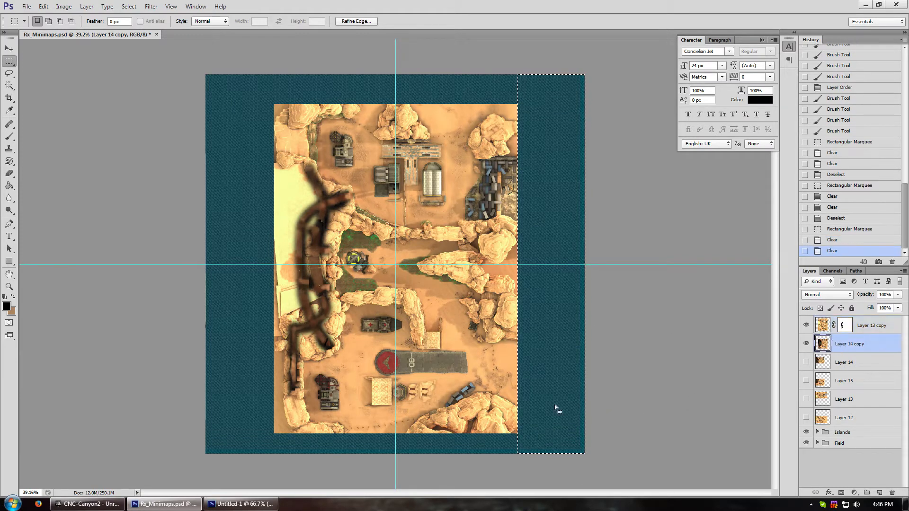
key(ctrl+d)
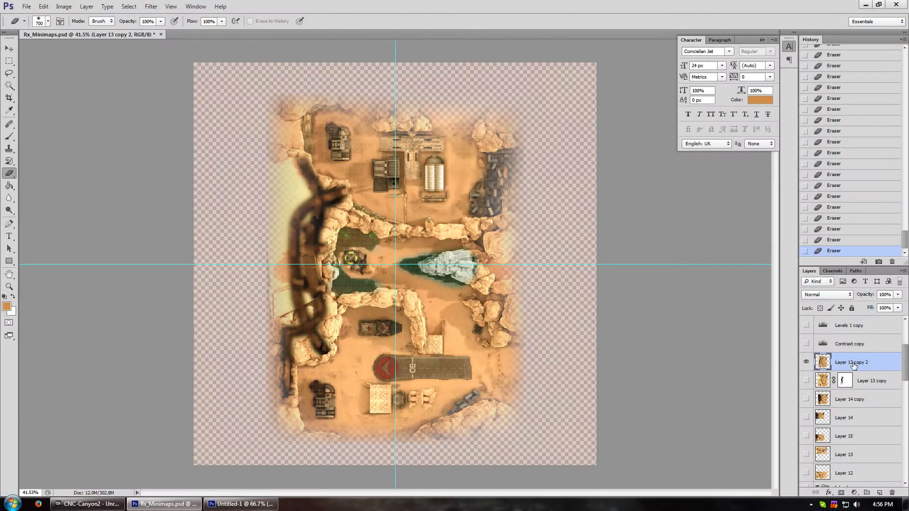
Select Layer 11 in the Islands group, show that group, and hide Layer 13 copy 2
scroll(854, 366, up, 1)
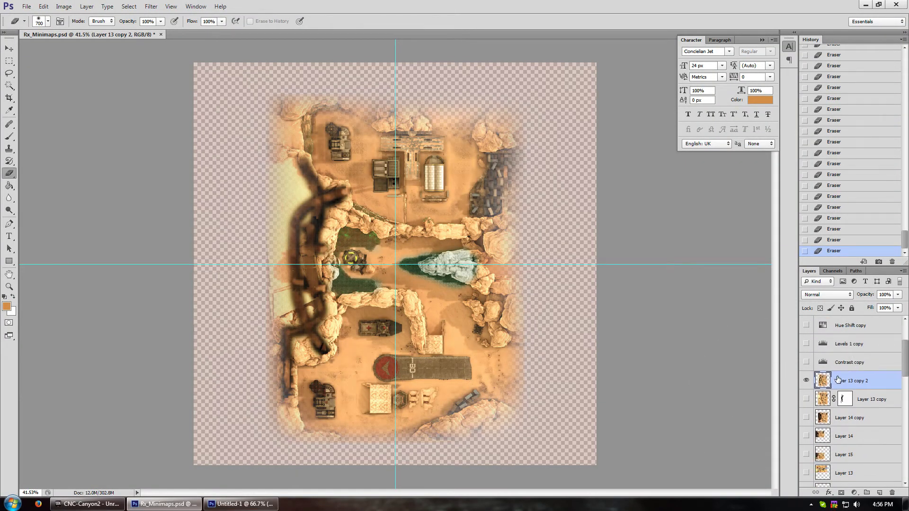
drag(906, 361, 906, 396)
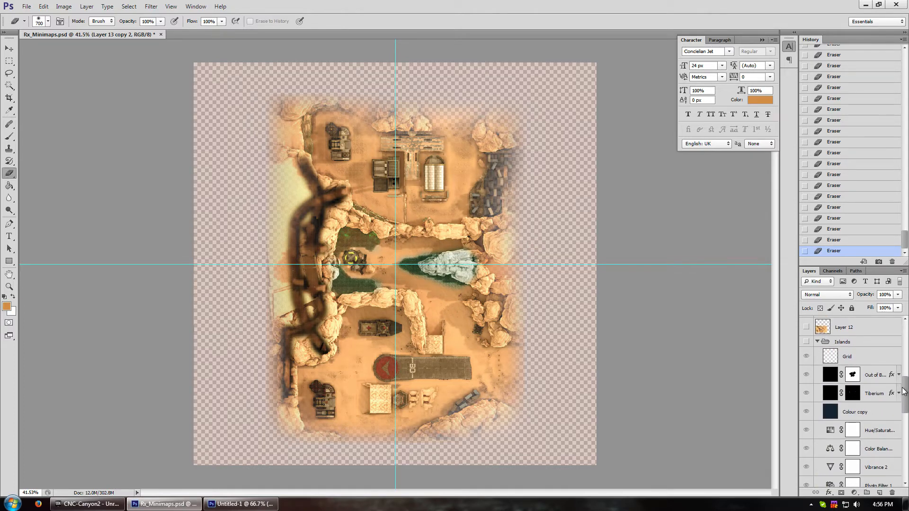
scroll(899, 389, down, 2)
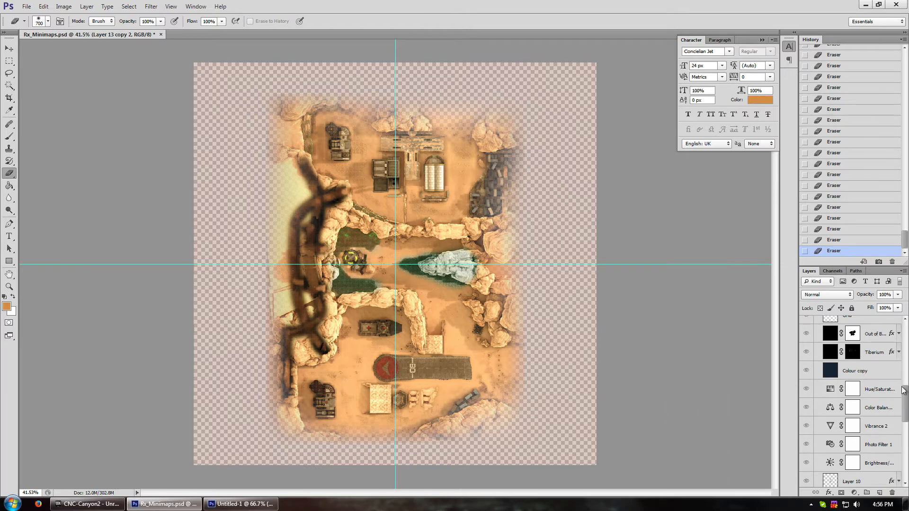
scroll(899, 398, down, 5)
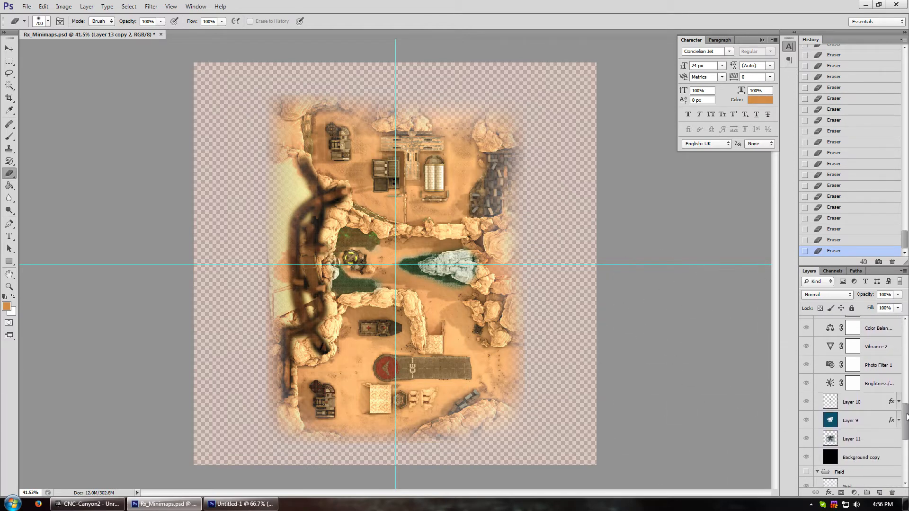
click(839, 440)
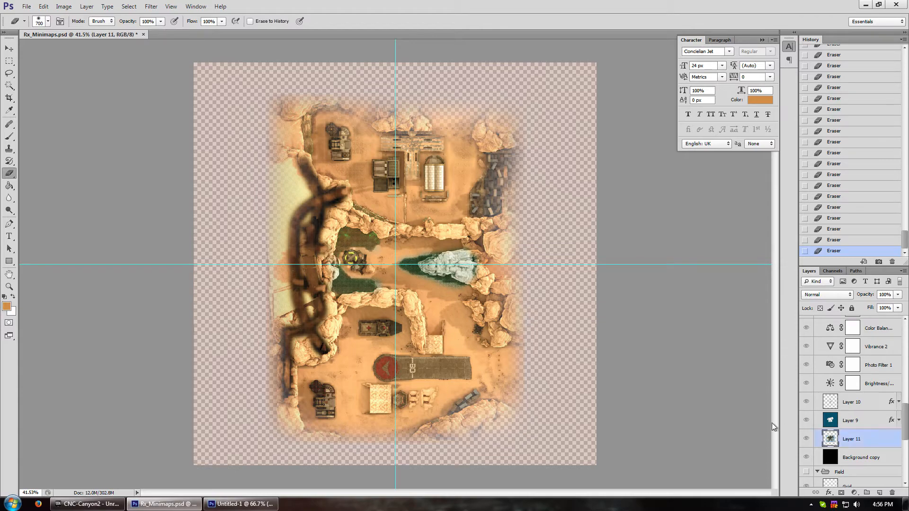
alt+click(805, 439)
scroll(804, 403, down, 10)
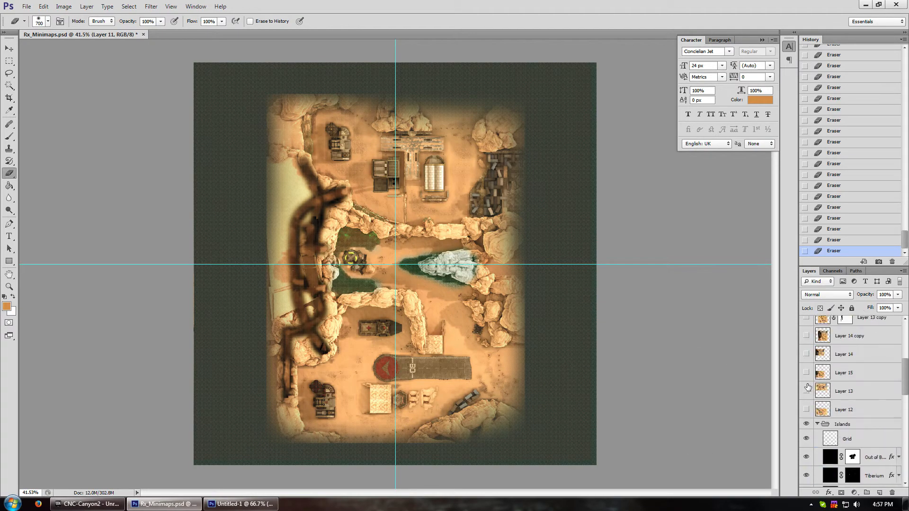
scroll(816, 400, down, 10)
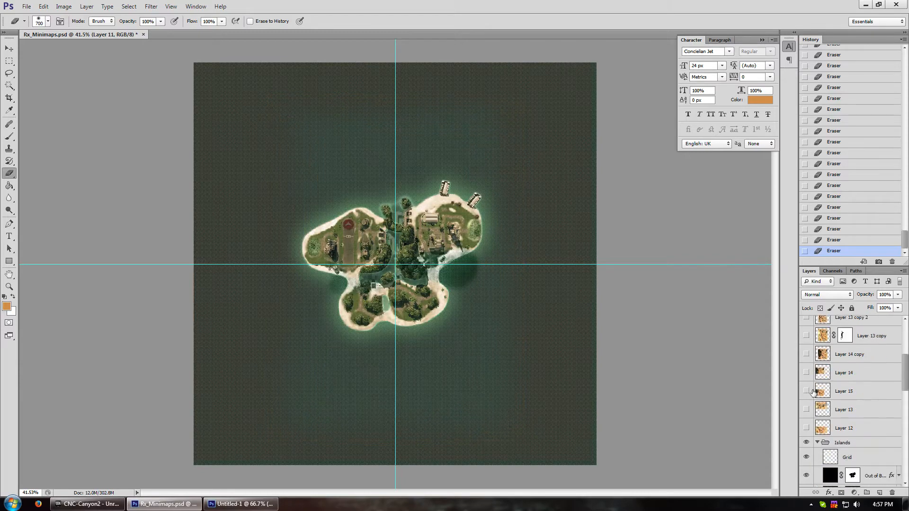
Select the airstrip on the Islands map with a rectangular marquee and copy it from Layer 11
click(9, 61)
drag(339, 218, 347, 273)
alt+scroll(351, 242, up, 8)
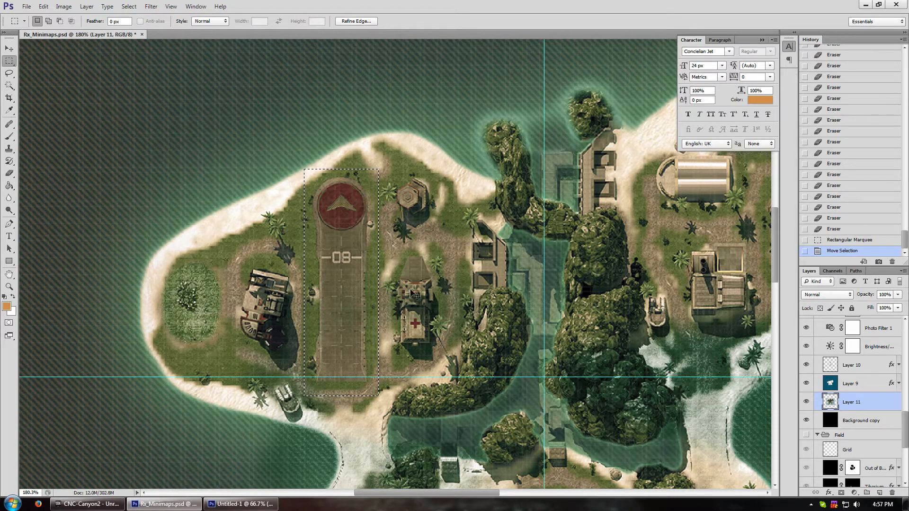
Hide the Islands group, show Layer 13 copy 2 again, and paste the copied airstrip above it
drag(905, 426, 905, 328)
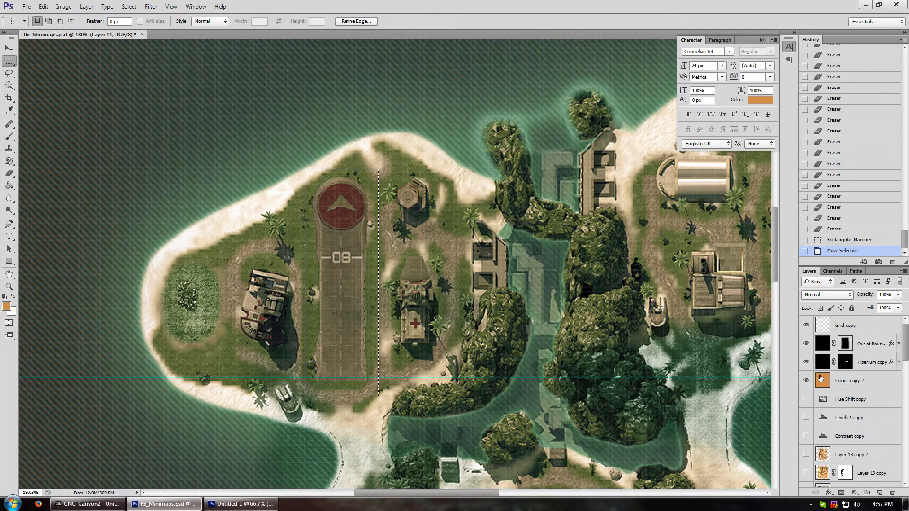
scroll(809, 404, down, 5)
click(806, 395)
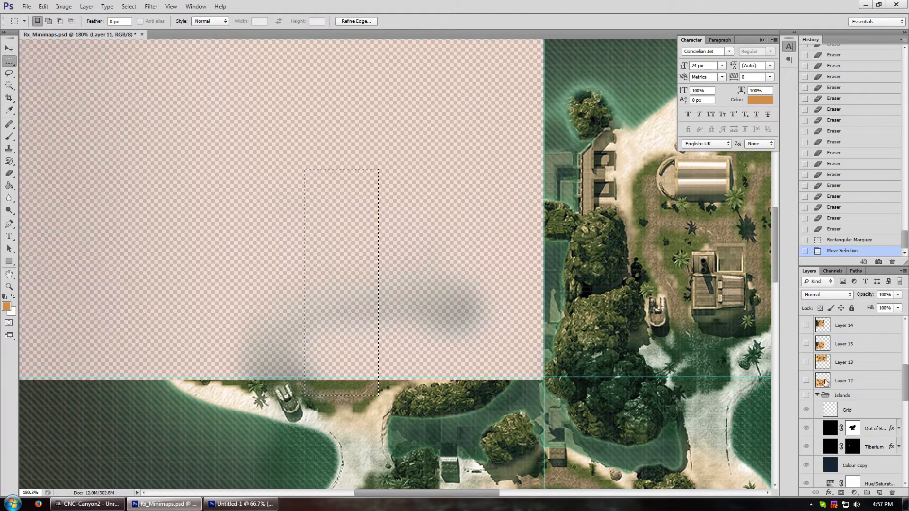
scroll(828, 378, up, 5)
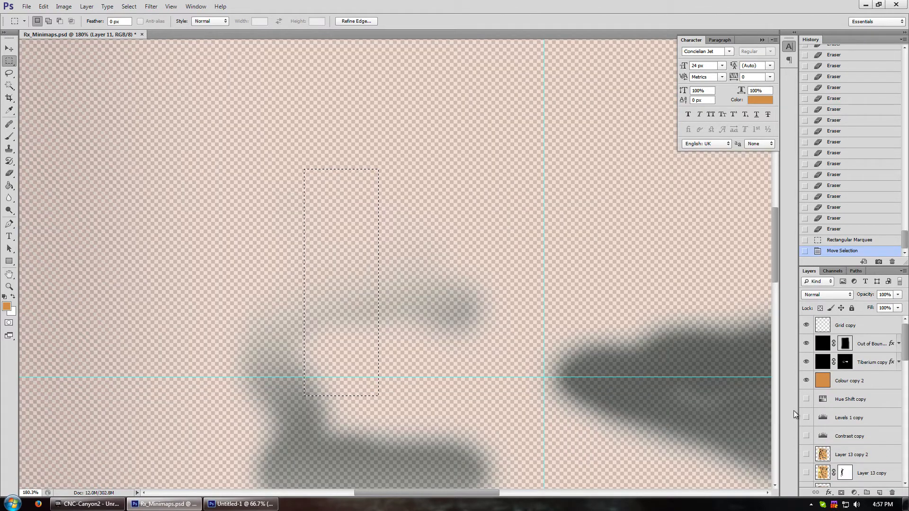
click(806, 455)
key(ctrl+v)
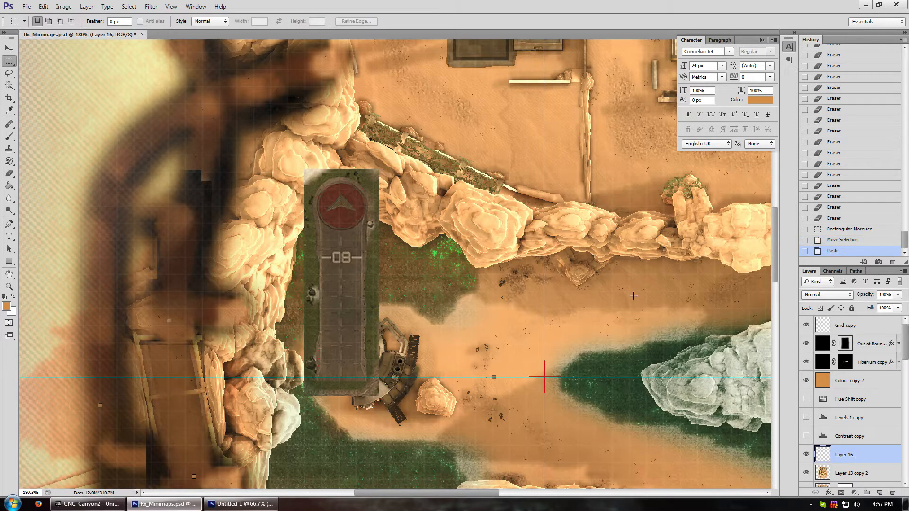
Rotate the pasted airstrip to -90° and move it above the canyon map's larger airstrip for a size comparison
alt+scroll(633, 296, down, 4)
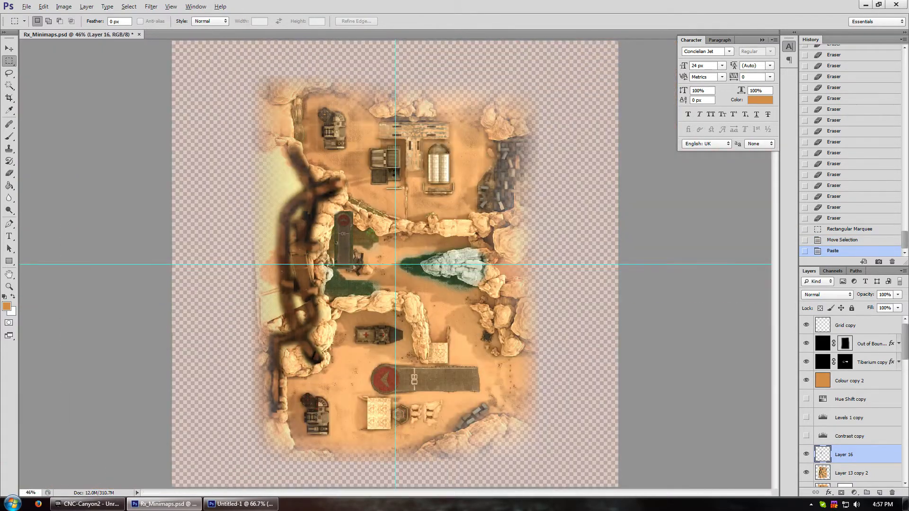
alt+scroll(407, 269, up, 3)
key(ctrl+t)
drag(305, 174, 268, 253)
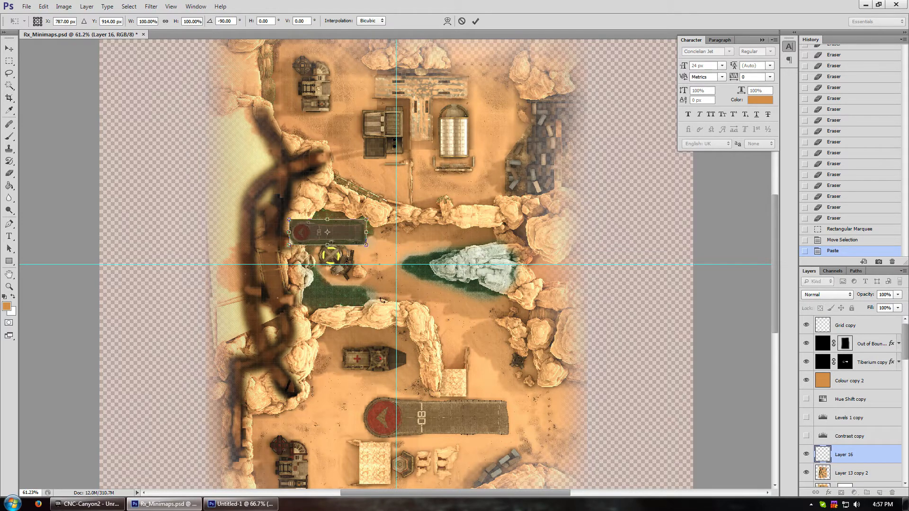
click(8, 48)
click(427, 191)
drag(299, 241, 389, 348)
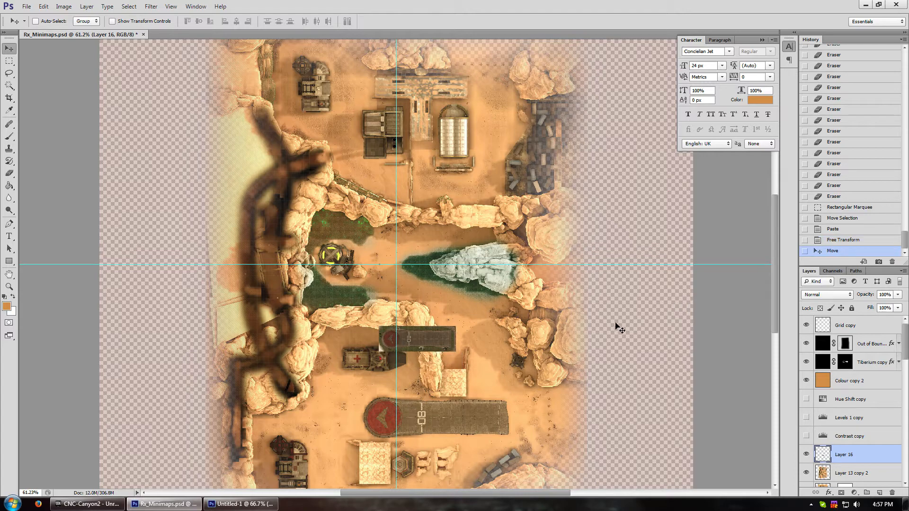
Nudge Layer 13 copy 2 one pixel to the left so its red centre cross lines up with the vertical guide
click(848, 473)
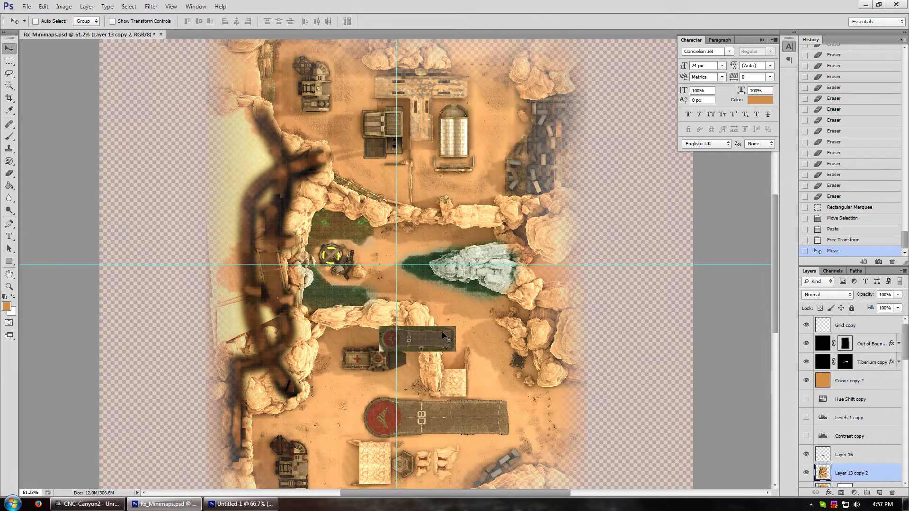
key(ctrl+t)
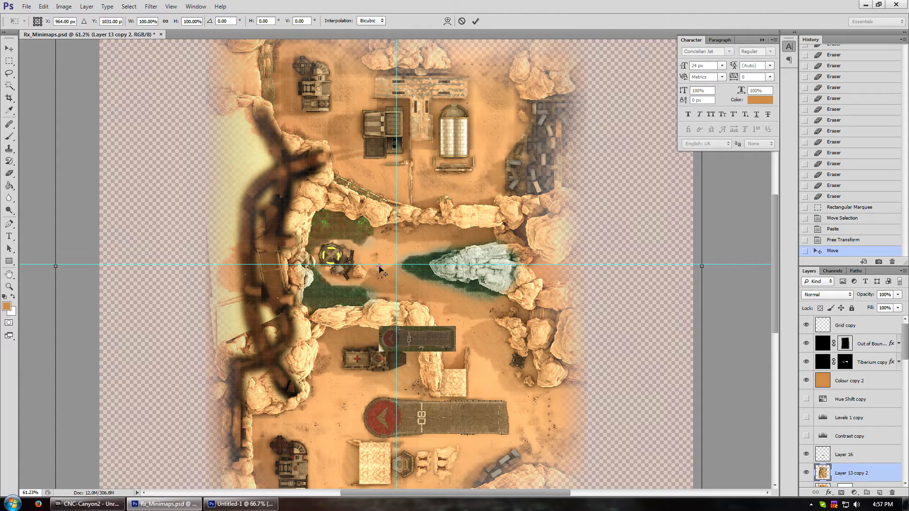
drag(379, 267, 396, 265)
scroll(399, 267, up, 5)
alt+scroll(402, 316, up, 8)
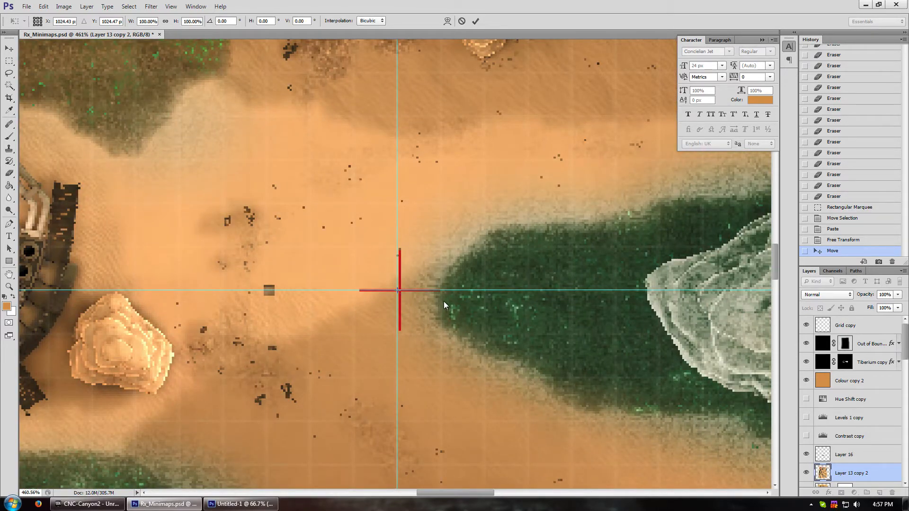
key(Left)
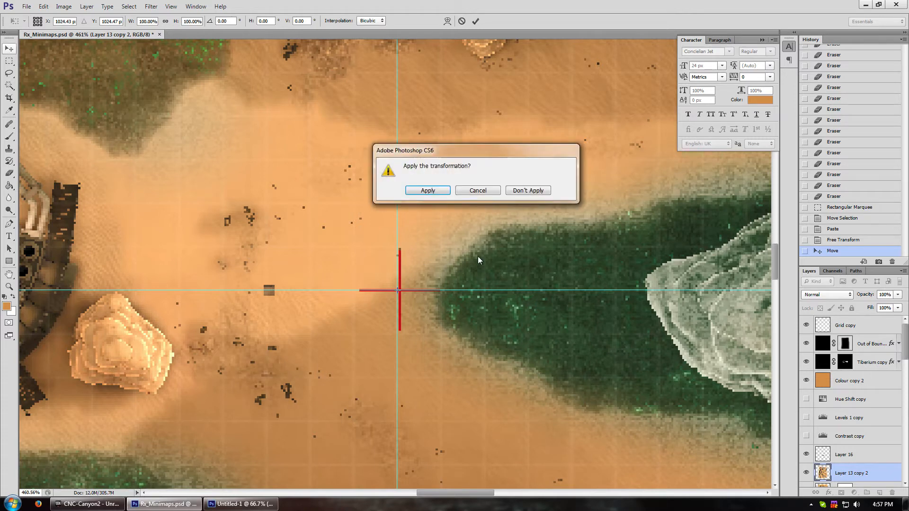
click(427, 189)
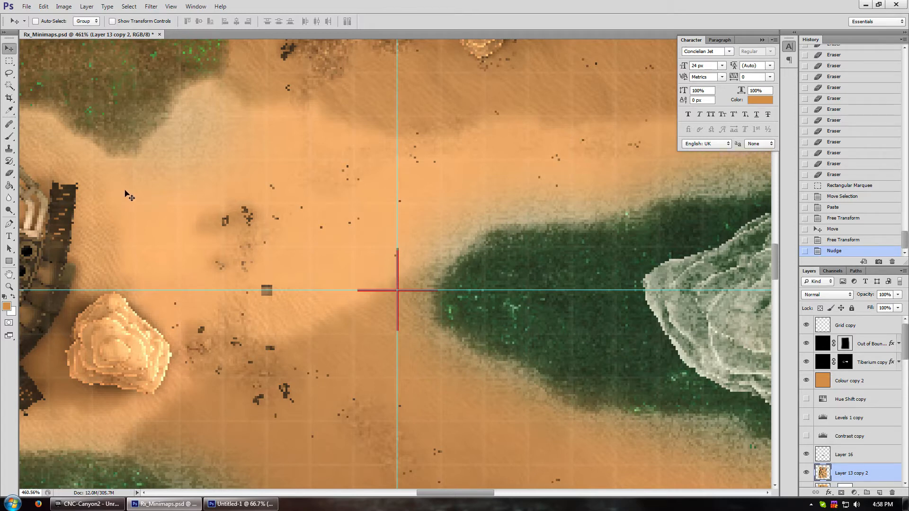
key(ctrl+t)
drag(264, 305, 395, 290)
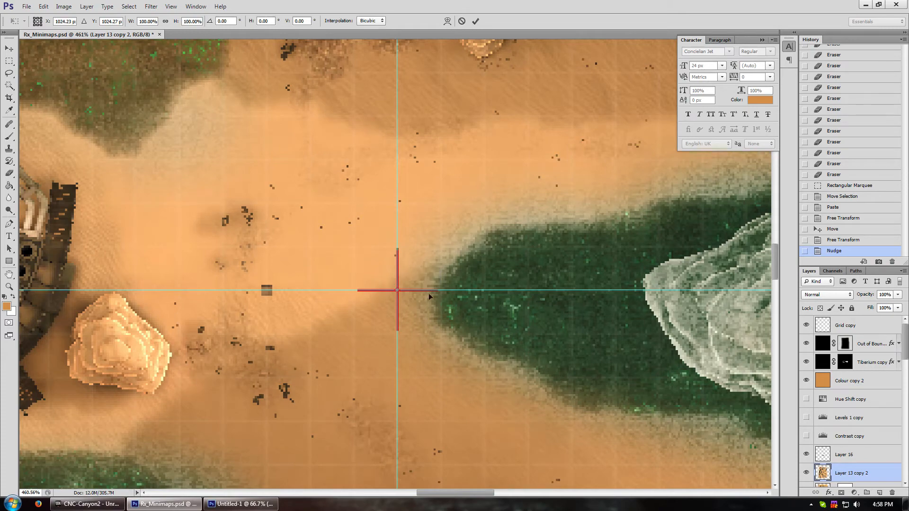
alt+scroll(429, 245, down, 5)
alt+scroll(429, 245, down, 8)
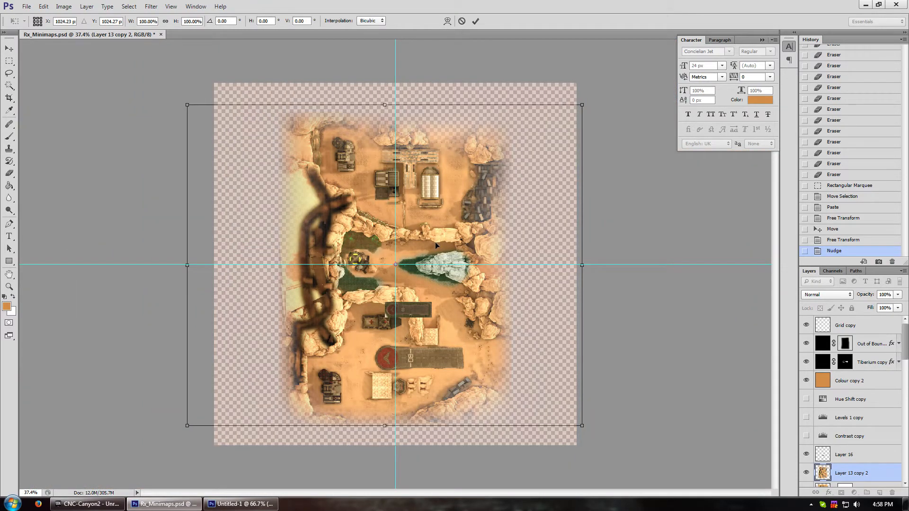
ctrl+alt+drag(581, 426, 497, 346)
key(ctrl+z)
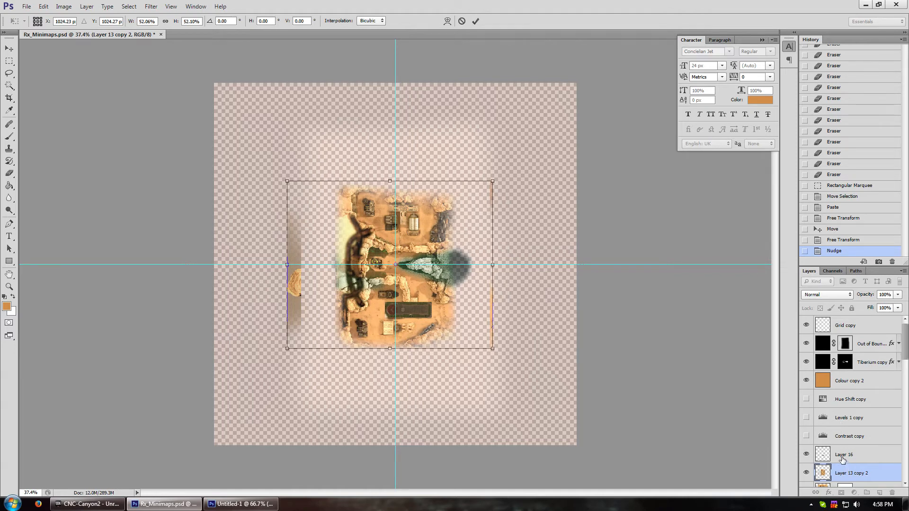
key(Escape)
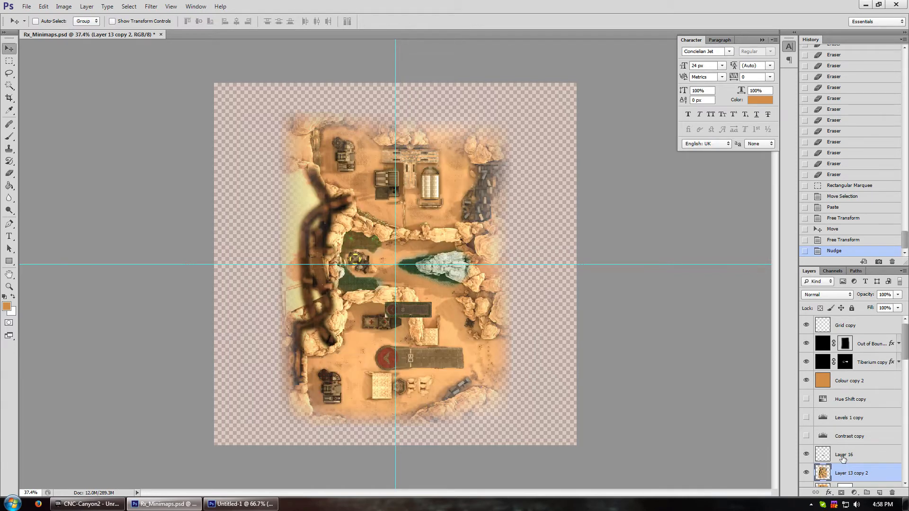
Set the blending mode of Layer 16 to Overlay
click(844, 454)
click(826, 294)
click(812, 165)
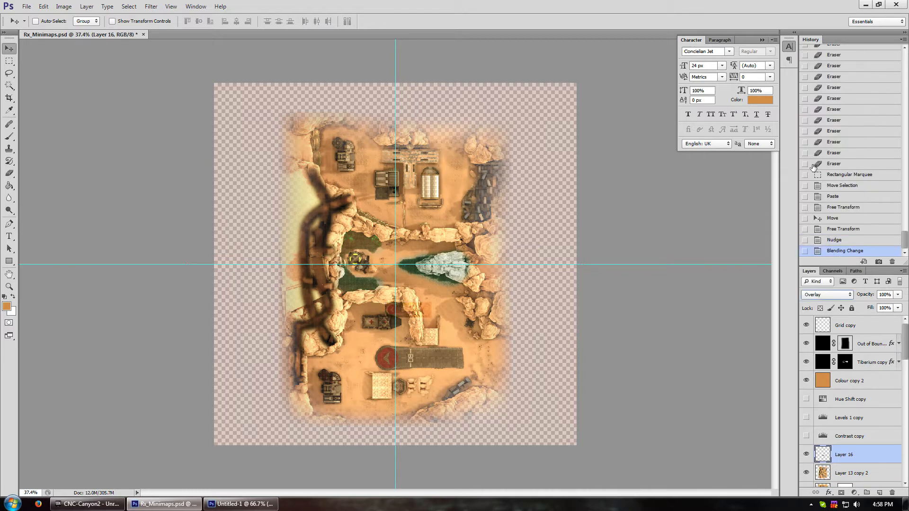
Select Layer 13 copy 2 and crop the document to its existing canvas bounds, deleting the pixels outside
click(846, 475)
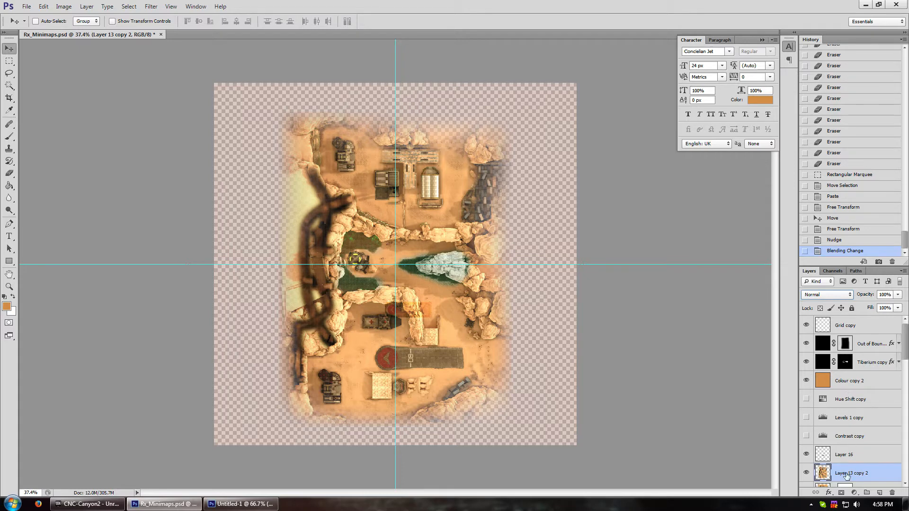
key(ctrl+t)
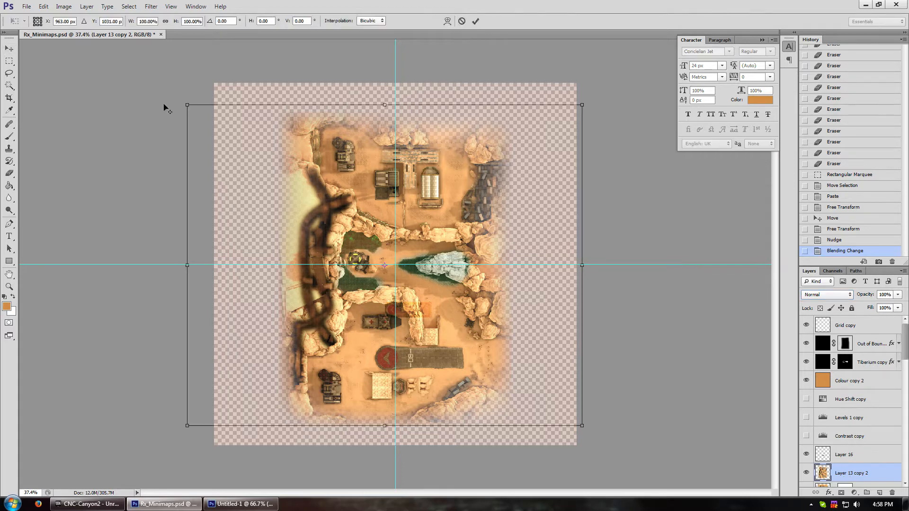
key(Escape)
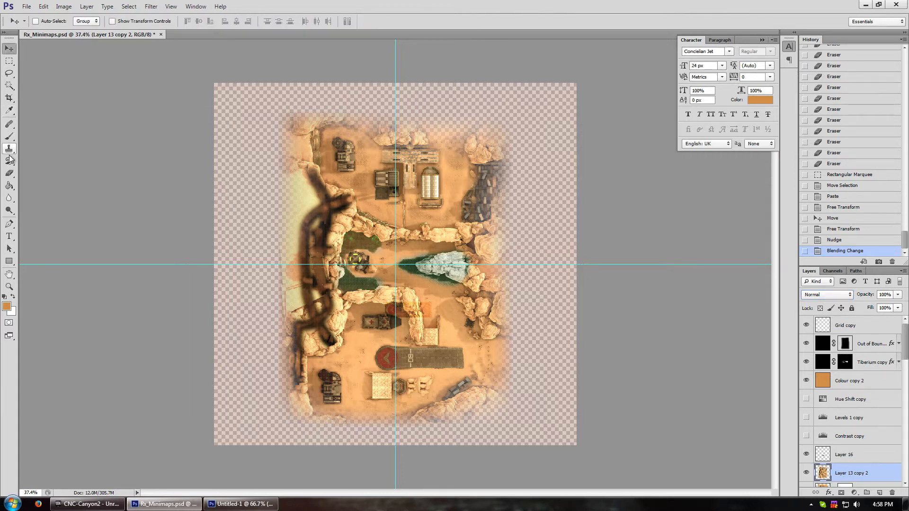
click(9, 98)
click(166, 150)
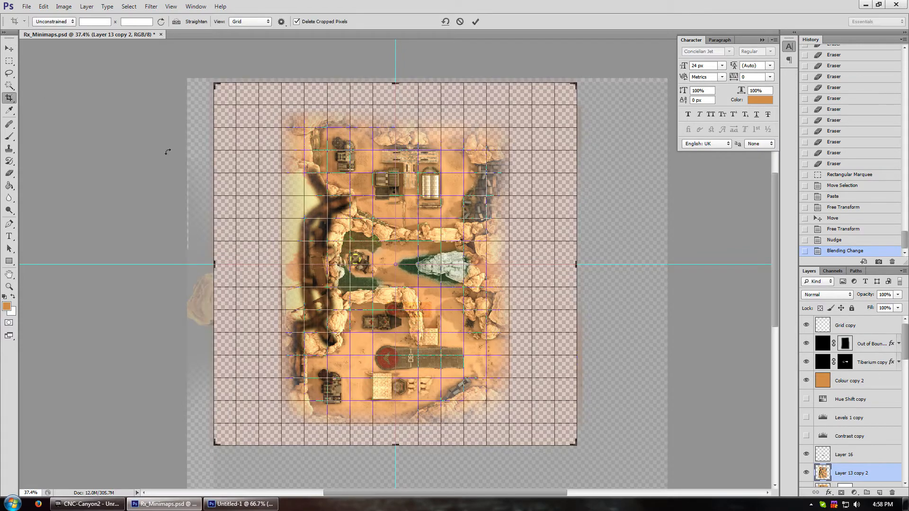
key(Return)
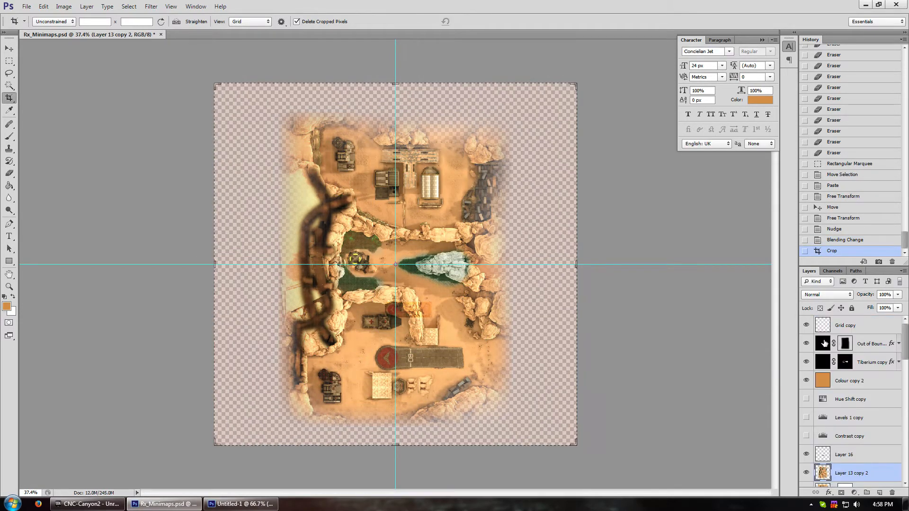
key(ctrl+t)
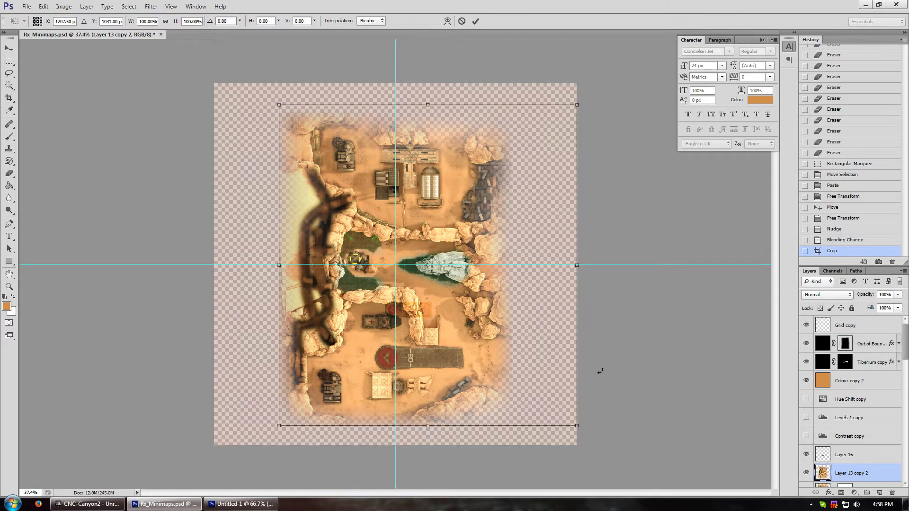
alt+scroll(341, 267, up, 3)
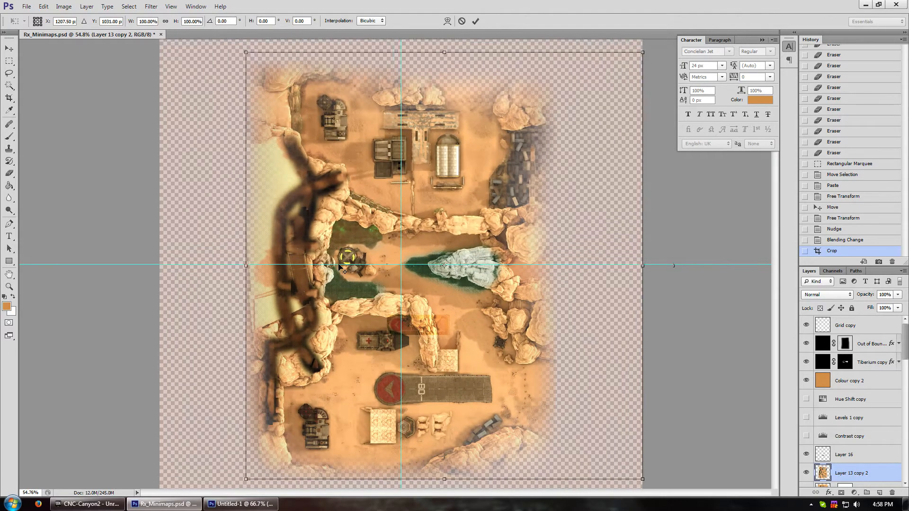
alt+scroll(360, 270, up, 5)
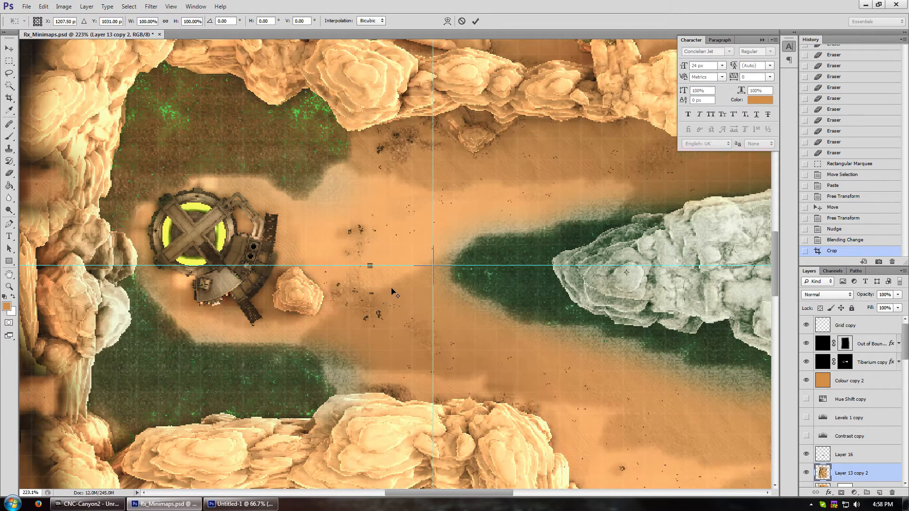
alt+scroll(402, 279, down, 2)
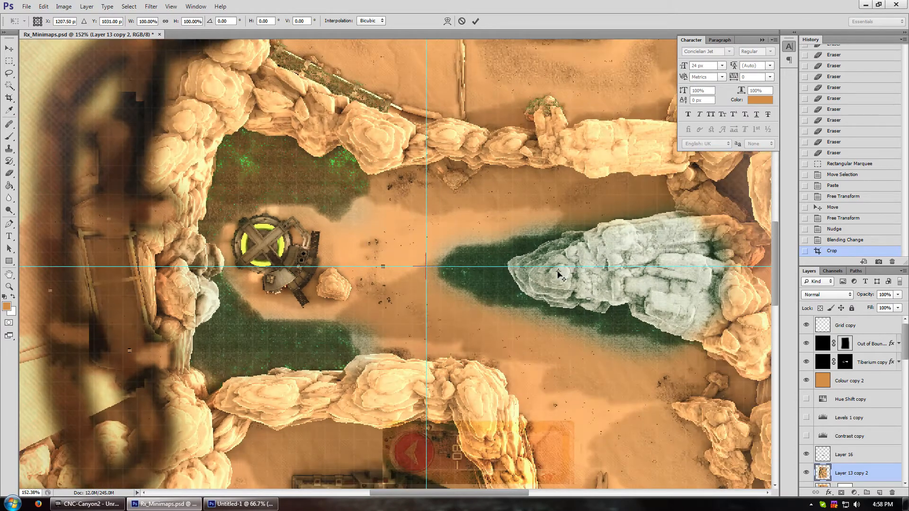
drag(557, 273, 425, 269)
alt+scroll(426, 269, up, 10)
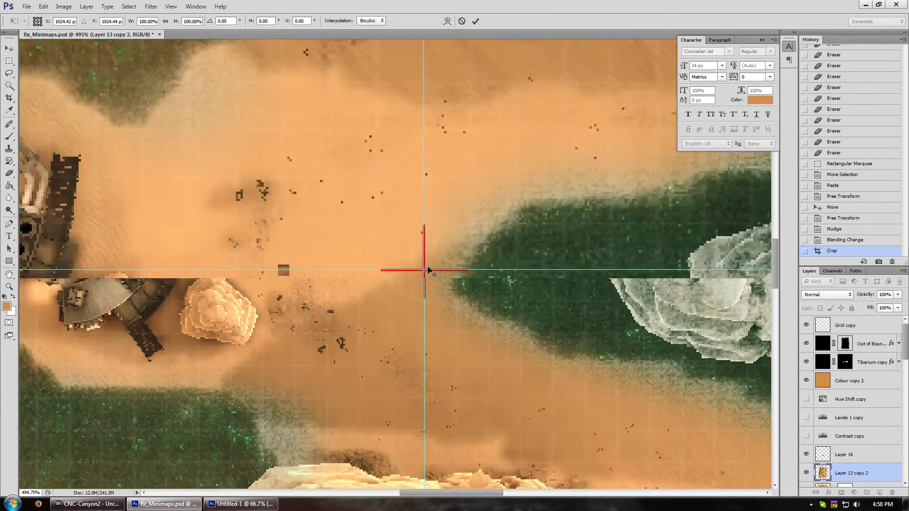
drag(424, 279, 418, 273)
alt+scroll(419, 278, up, 5)
alt+scroll(419, 278, down, 10)
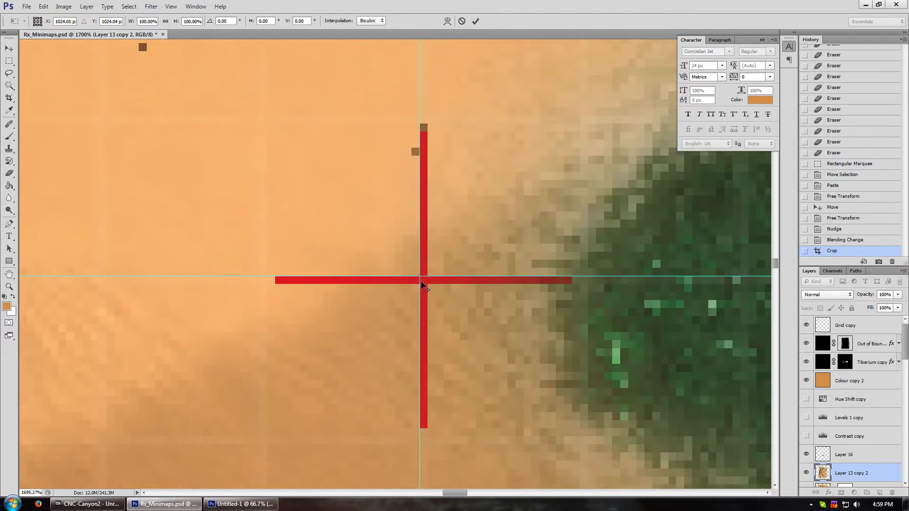
alt+scroll(424, 351, down, 5)
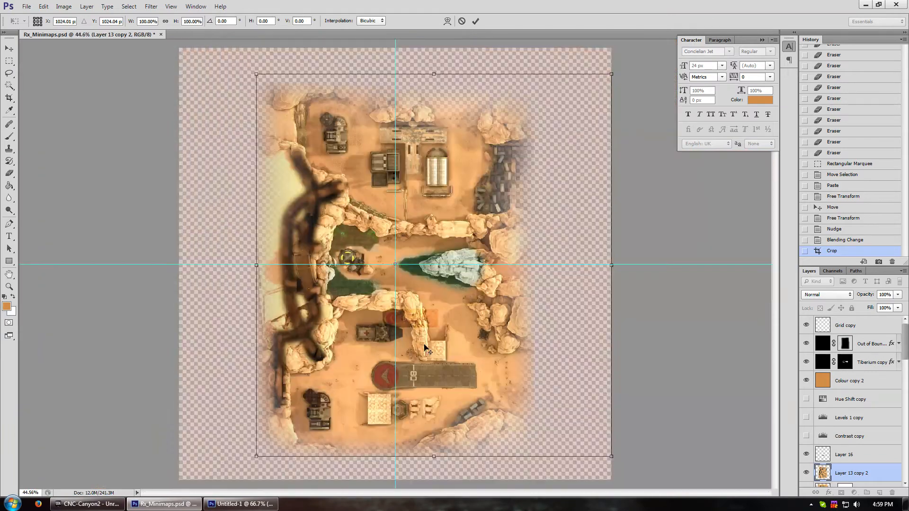
alt+shift+drag(255, 74, 319, 171)
alt+scroll(428, 330, up, 10)
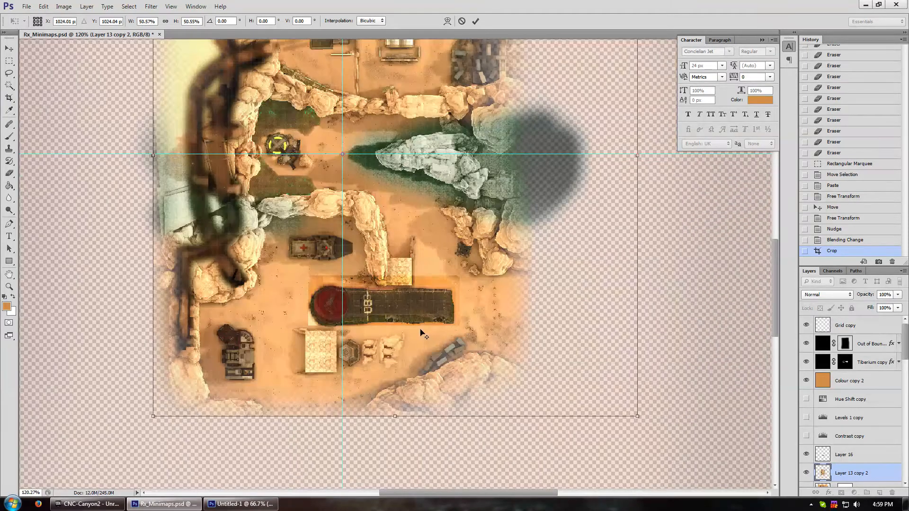
alt+scroll(372, 351, up, 4)
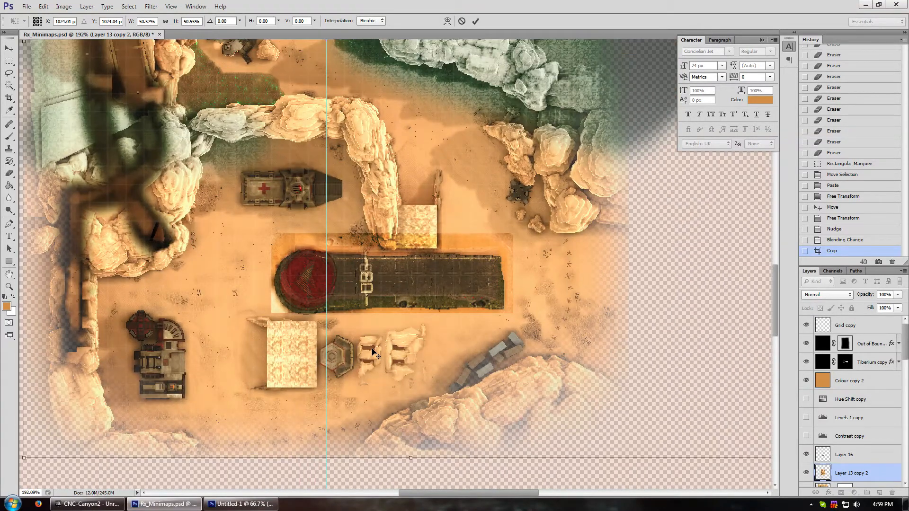
alt+scroll(373, 351, down, 1)
key(Escape)
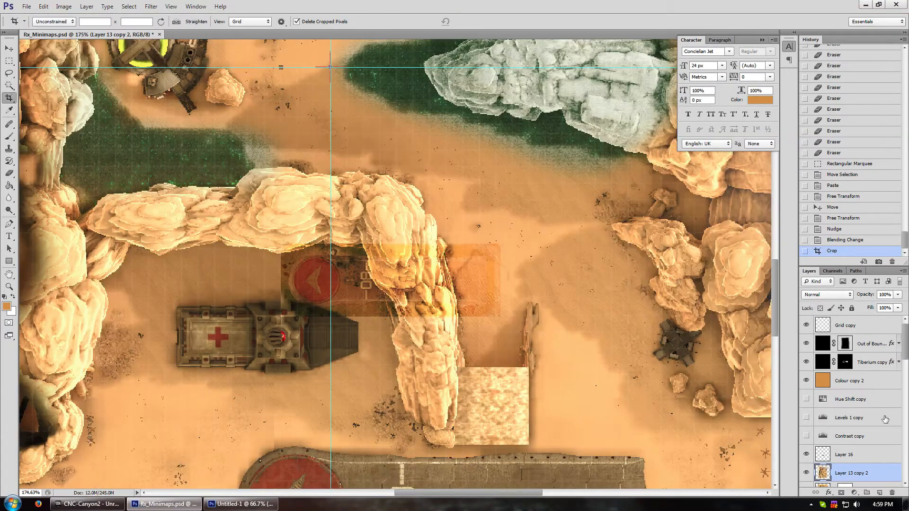
Add Grid copy, the Out of Bounds copy, Tiberium copy and Colour copy 2 to the selection and scale all proportionally about their centre to about 49.87%
ctrl+click(843, 378)
ctrl+click(864, 325)
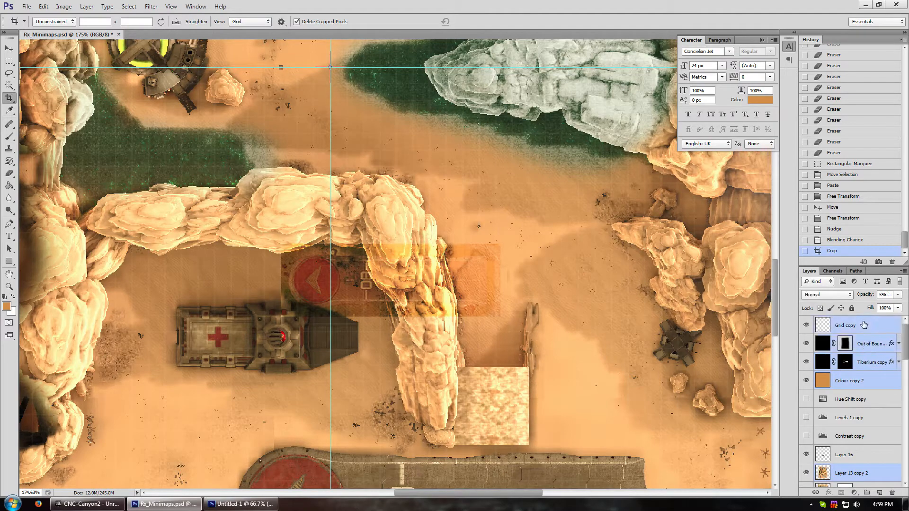
key(ctrl+t)
alt+scroll(502, 236, down, 8)
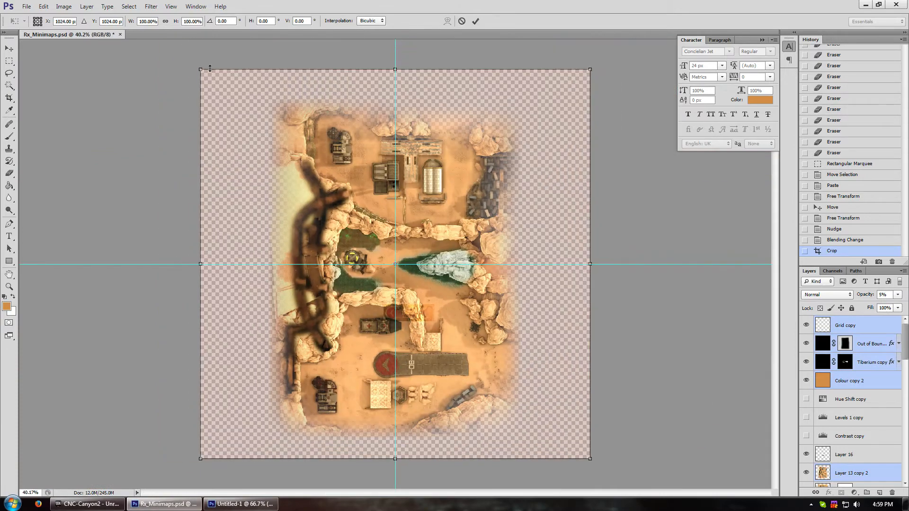
alt+shift+drag(203, 71, 283, 183)
Compare the map's airstrip with the overlaid Layer 16 airstrip, fine-tune the scale to about 49.61% and apply the transformation
alt+scroll(398, 303, up, 6)
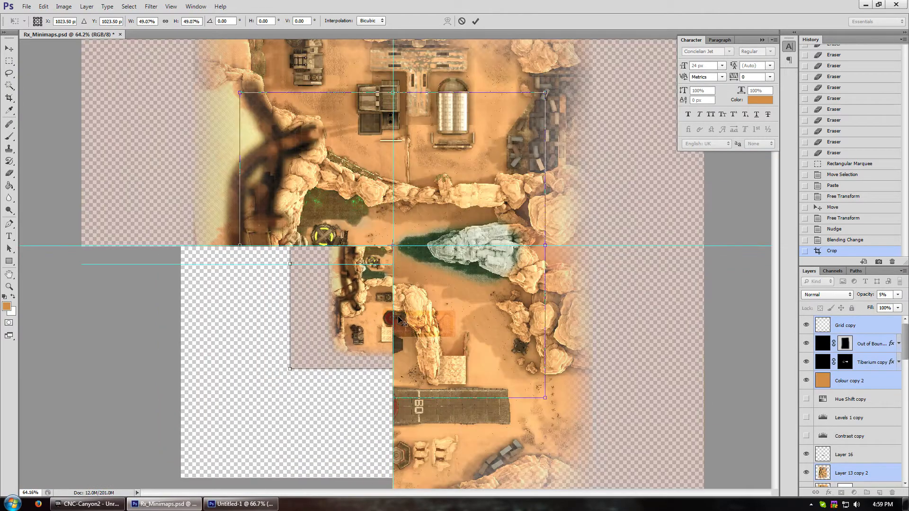
alt+scroll(395, 337, down, 4)
alt+scroll(384, 330, up, 8)
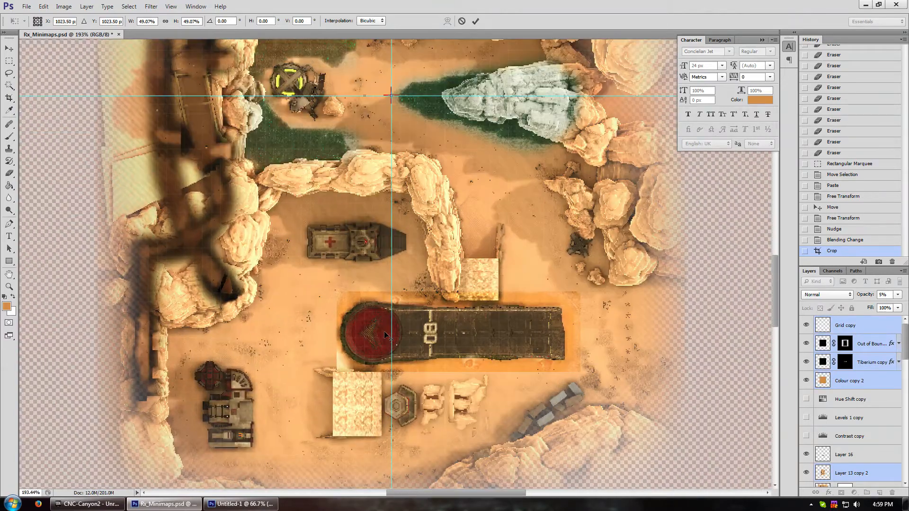
alt+scroll(382, 331, down, 2)
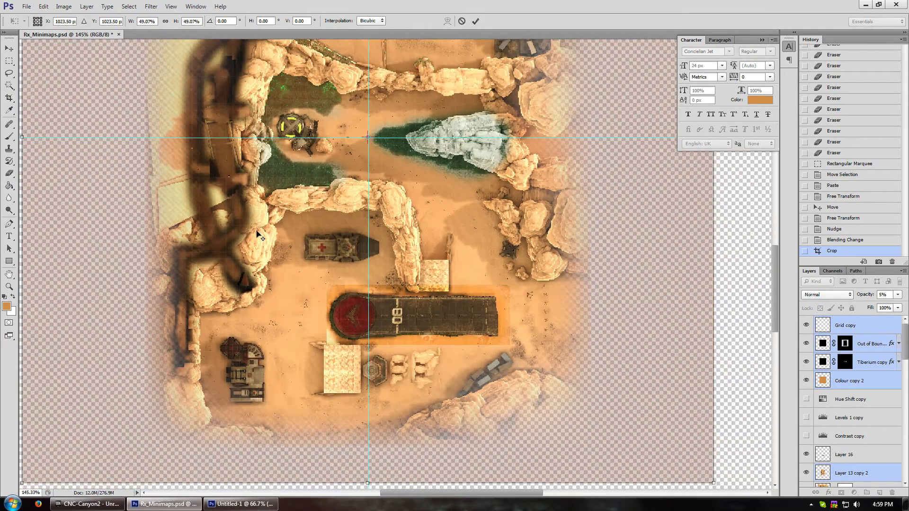
alt+scroll(258, 235, down, 1)
alt+scroll(436, 417, up, 2)
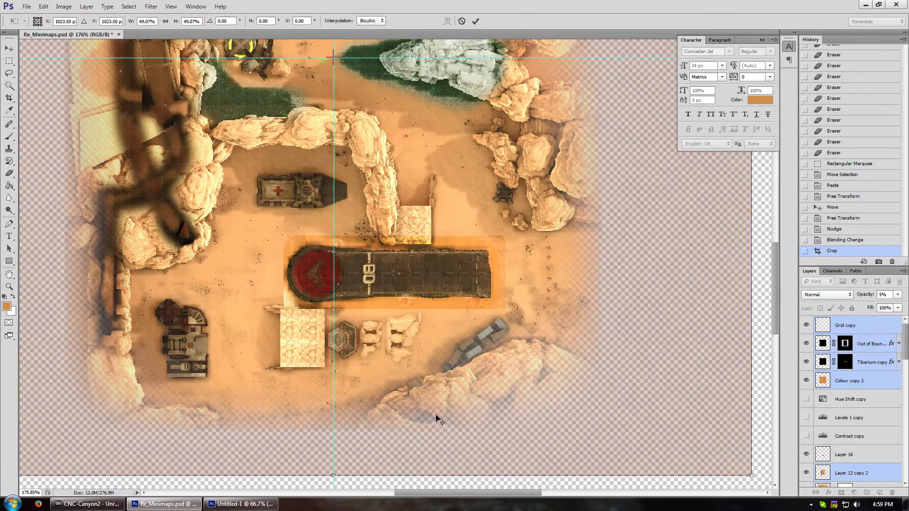
alt+scroll(608, 470, up, 2)
alt+scroll(543, 417, down, 2)
alt+scroll(675, 466, up, 2)
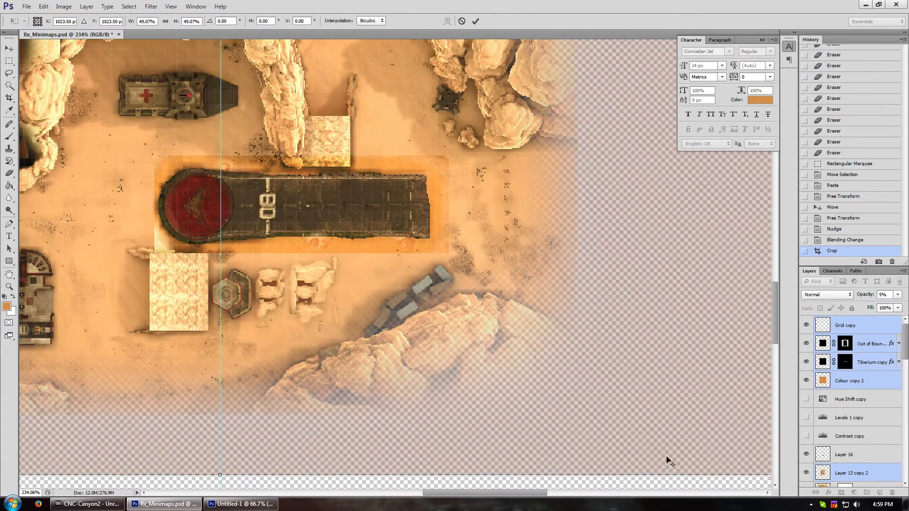
alt+scroll(737, 472, down, 2)
alt+scroll(696, 470, up, 2)
drag(767, 475, 597, 458)
key(Return)
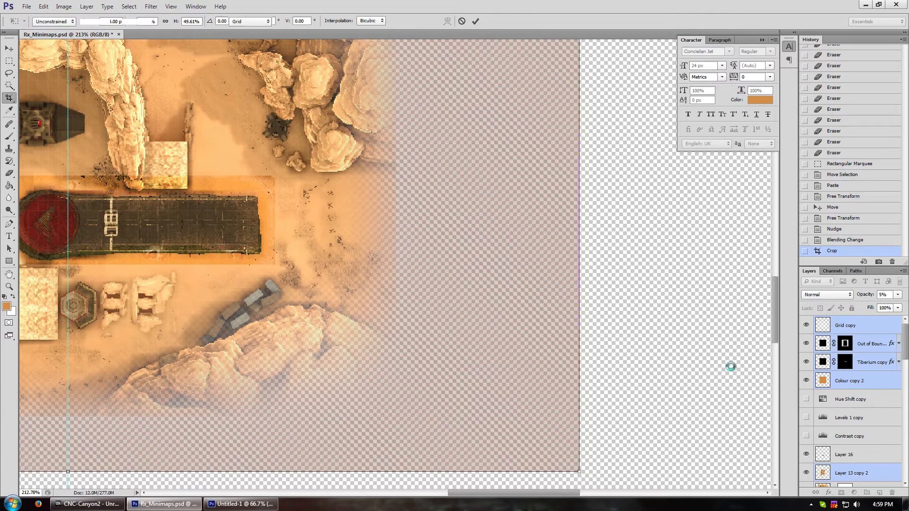
Select Layer 16 and move it so its airstrip lies over the map's own airstrip
key(c)
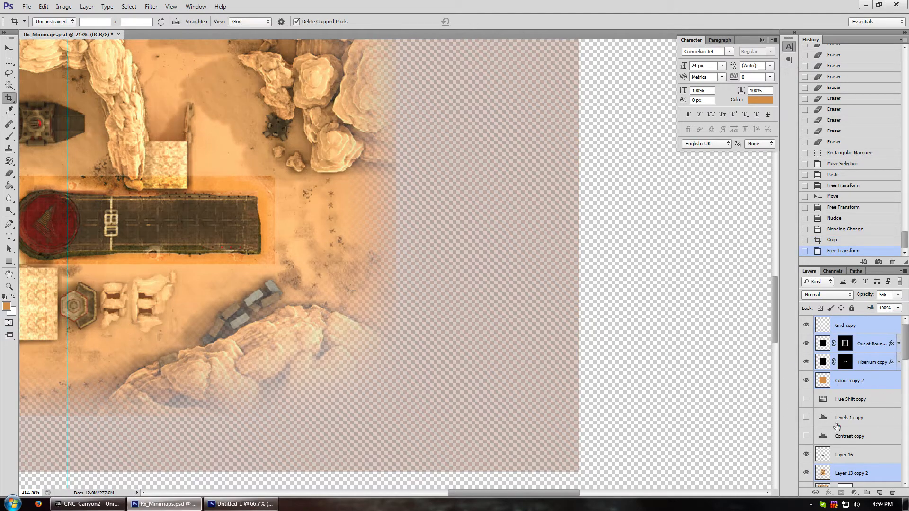
click(844, 455)
drag(153, 214, 165, 210)
click(9, 48)
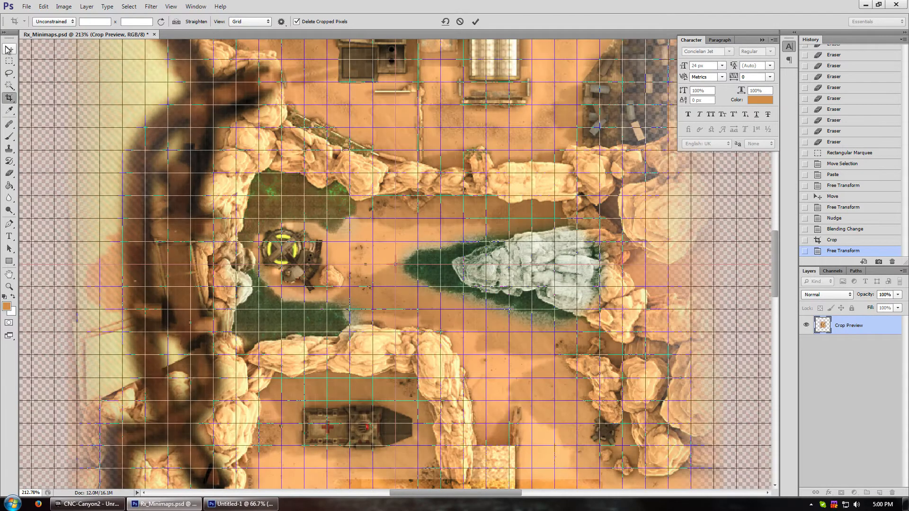
click(520, 190)
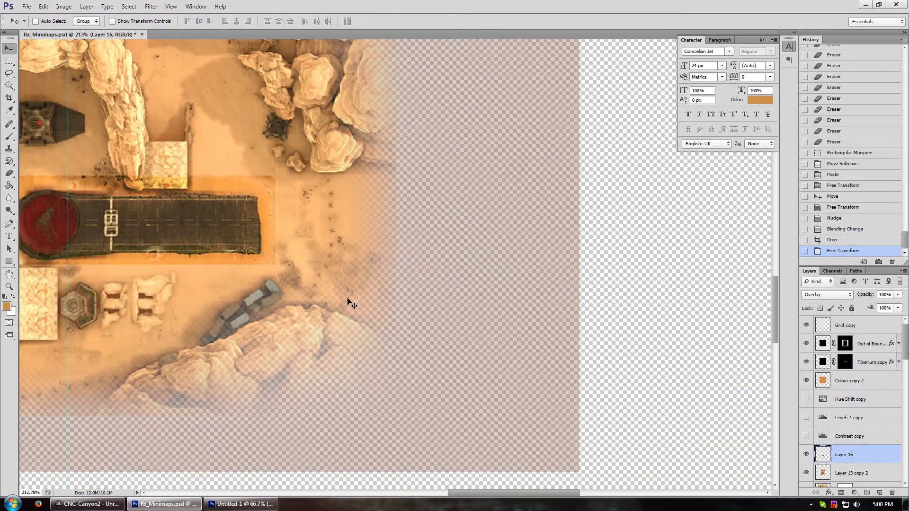
drag(347, 299, 453, 283)
drag(199, 210, 123, 216)
Fine-tune the vertical position of Layer 16 until its runway markings line up with those on the map
key(alt)
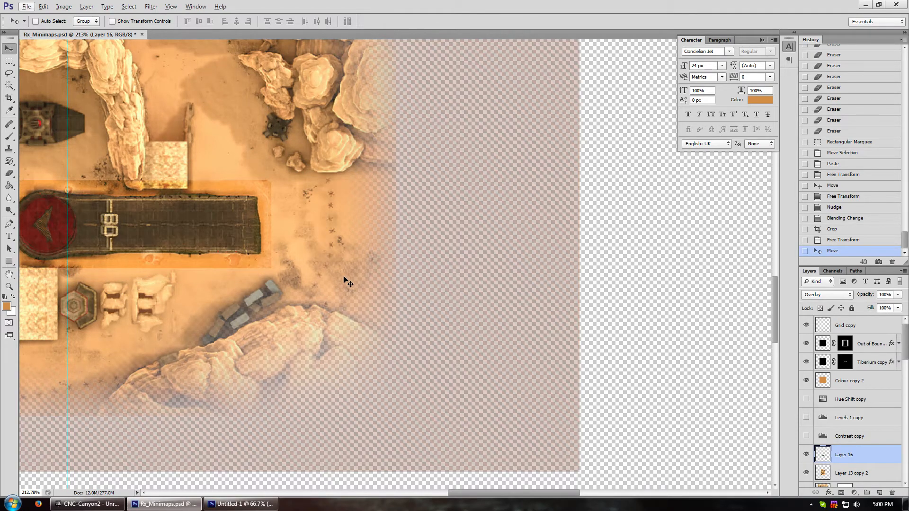
scroll(348, 289, down, 1)
alt+scroll(401, 206, up, 5)
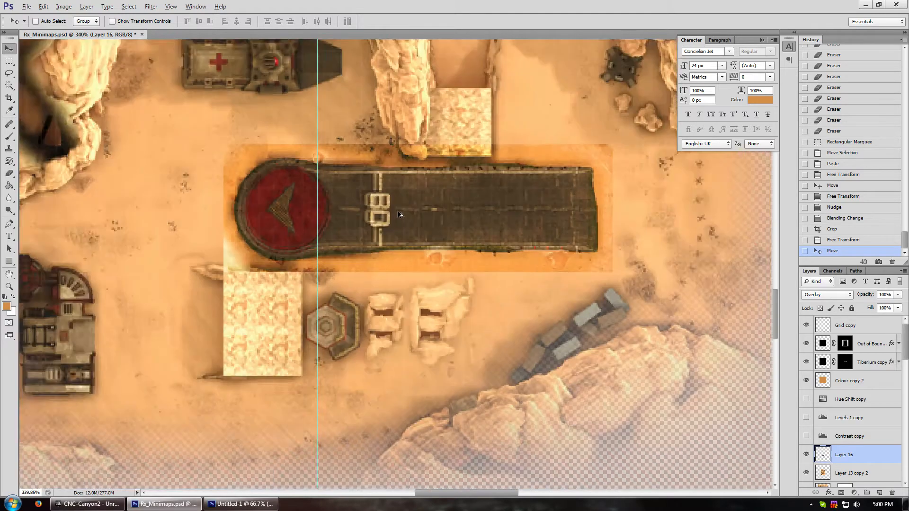
key(Down)
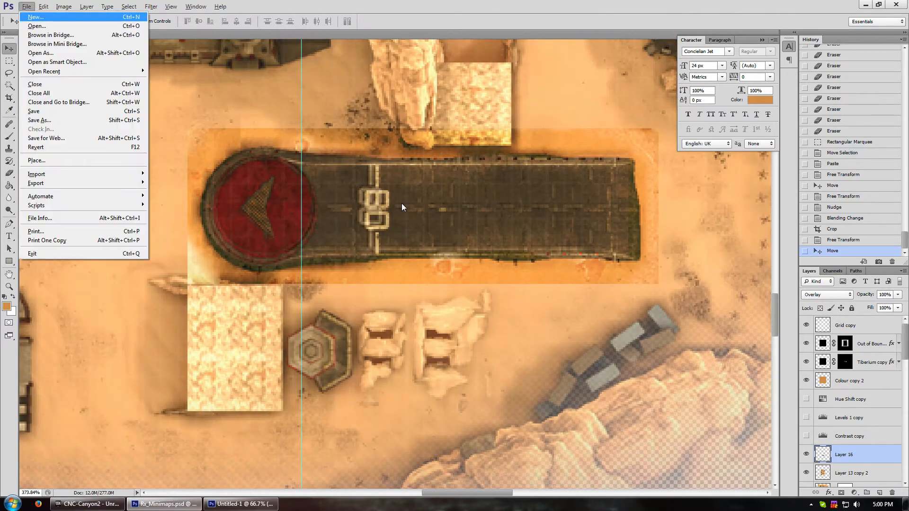
key(alt)
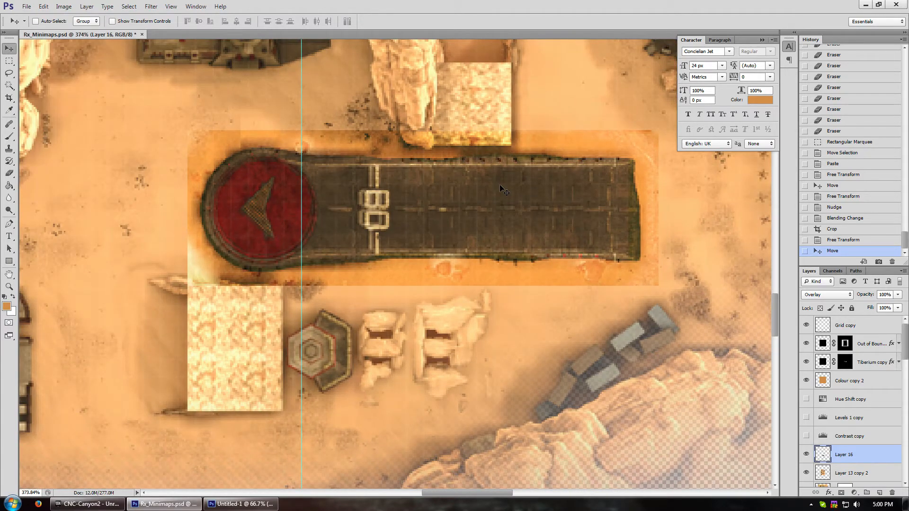
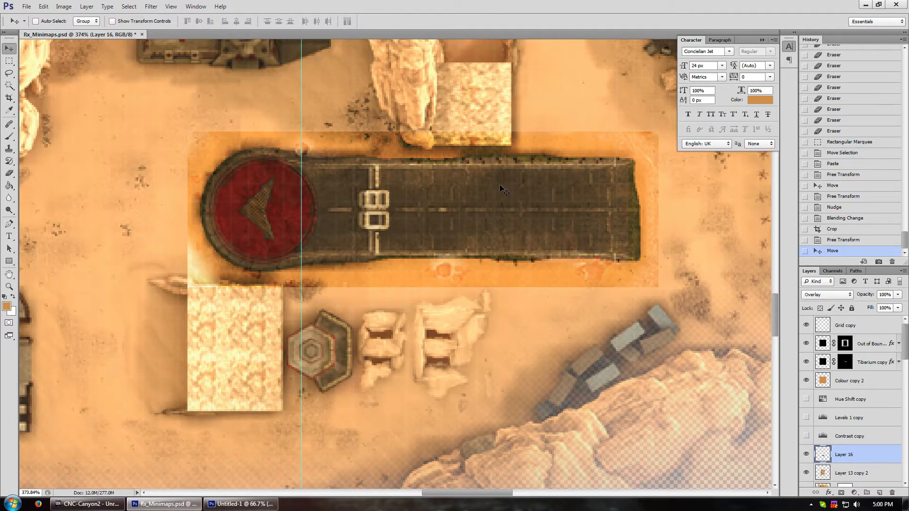
alt+scroll(502, 189, down, 6)
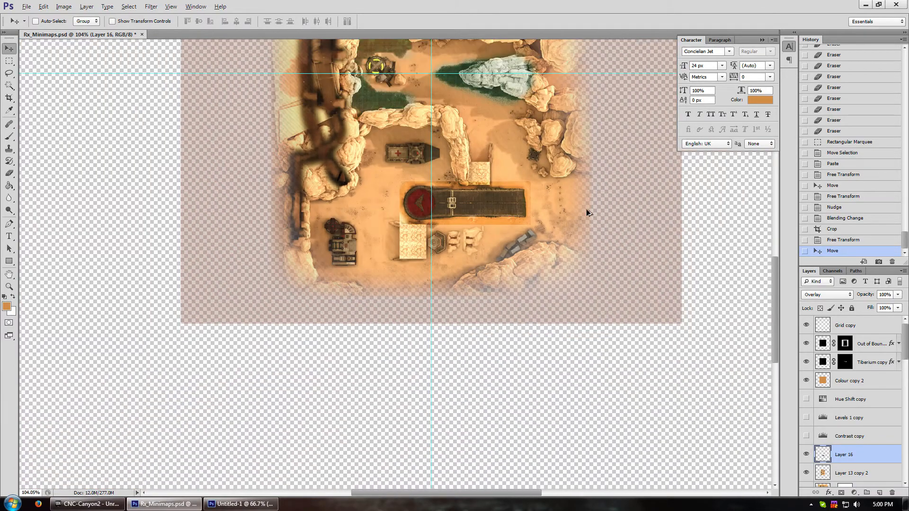
click(805, 454)
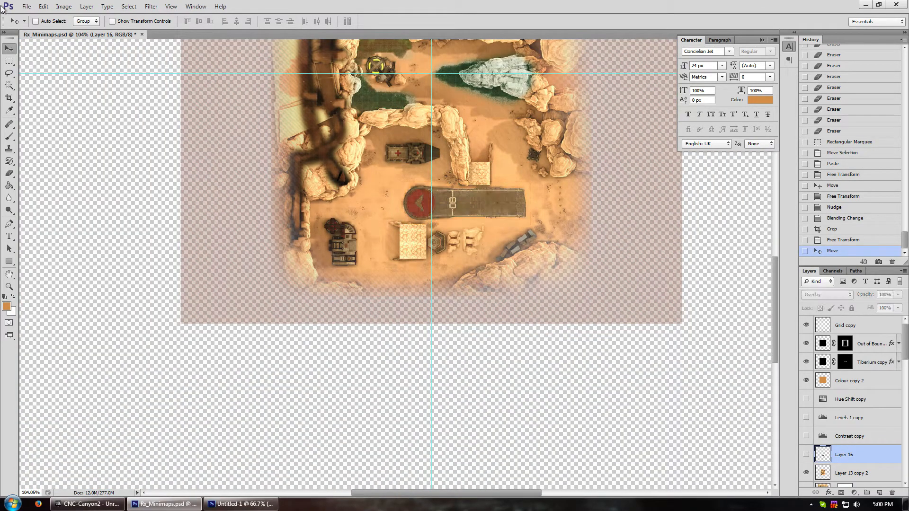
click(26, 7)
click(50, 121)
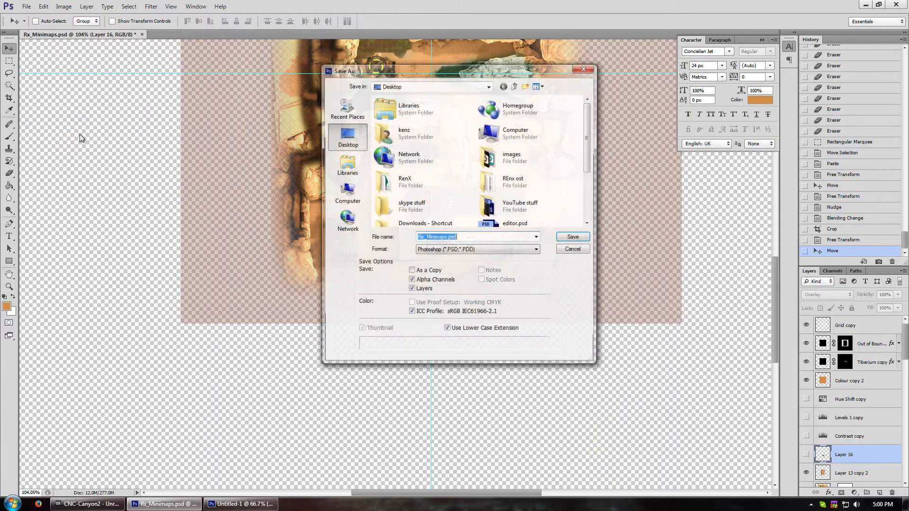
drag(496, 69, 162, 77)
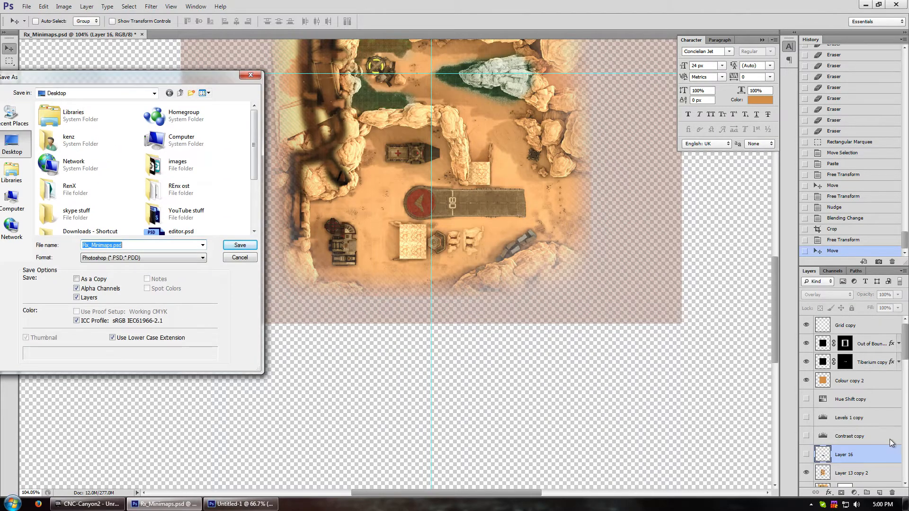
key(Escape)
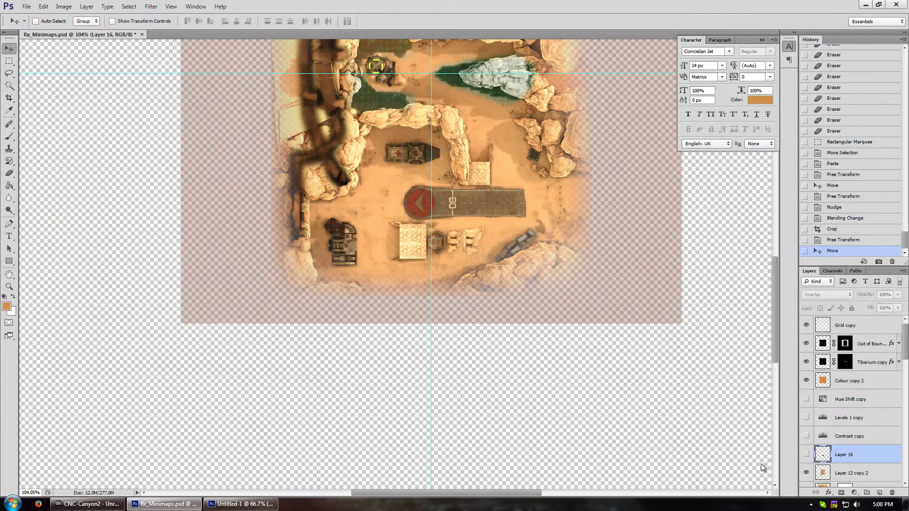
click(806, 456)
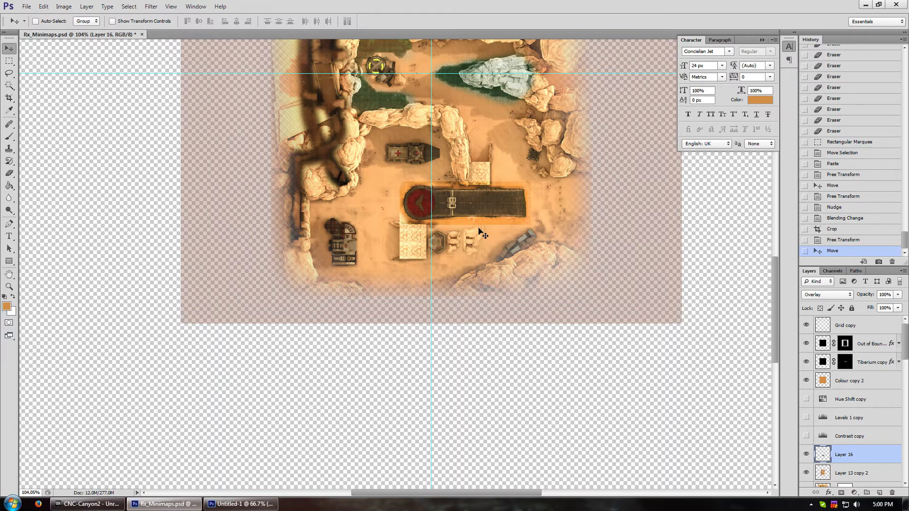
Hide Layer 16 and save a Targa copy to the Desktop as Rx_Minimaps_canyon_2.tga at 32 bits/pixel
click(806, 454)
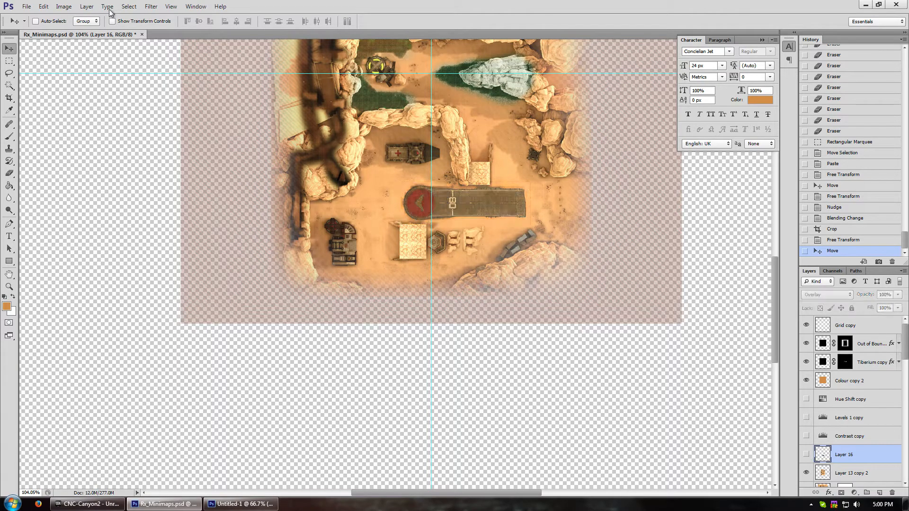
click(27, 6)
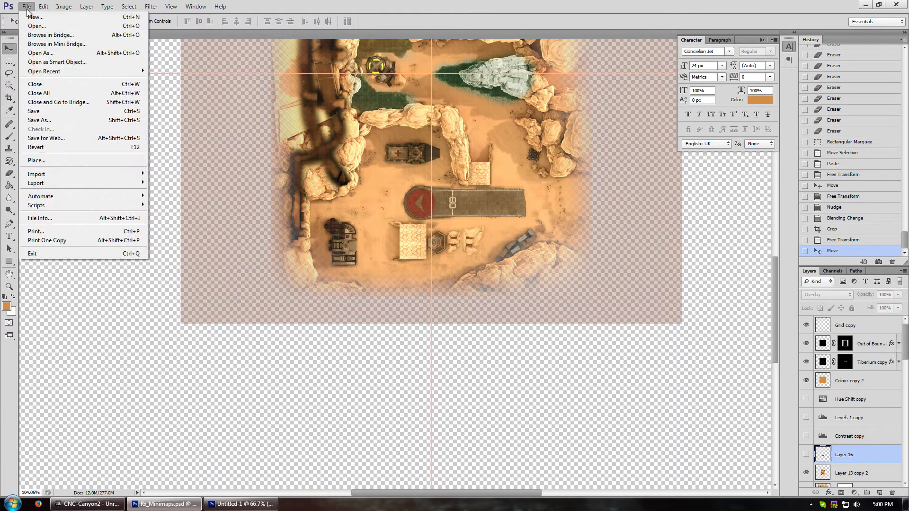
click(67, 121)
click(156, 258)
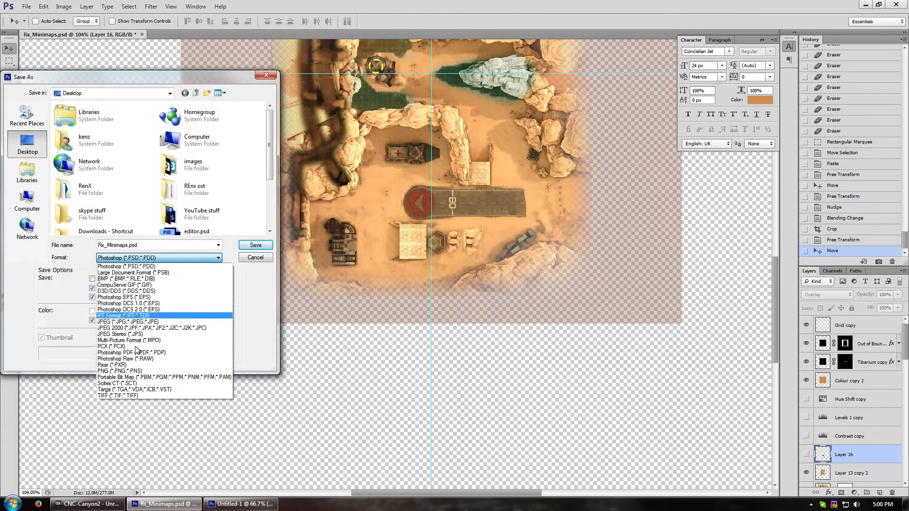
click(135, 390)
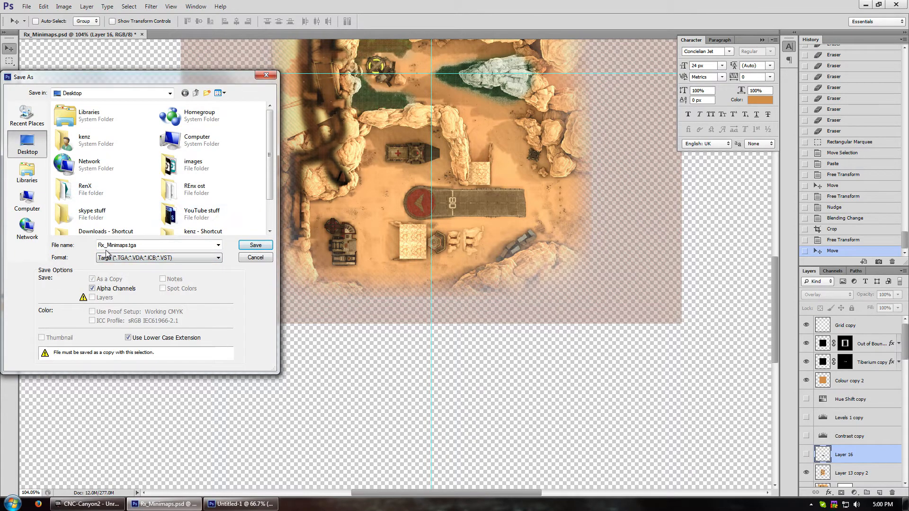
click(130, 244)
click(254, 247)
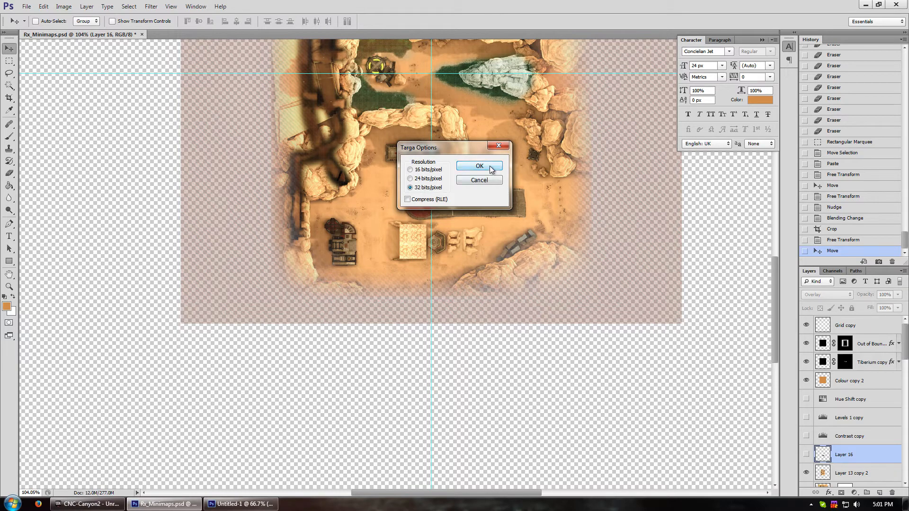
click(479, 166)
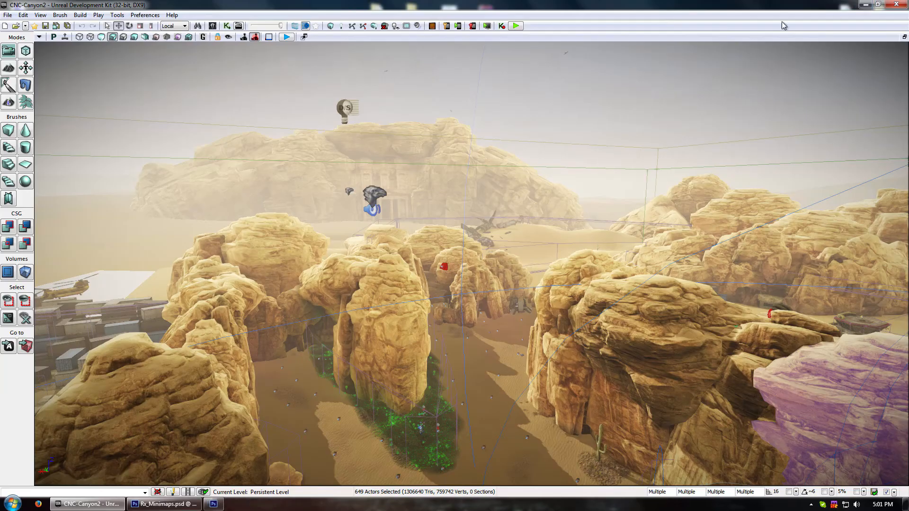
Switch to the Unreal Development Kit and choose Rx_Minimaps_canyon_2.tga on the Desktop for import through the Content Browser
click(865, 4)
click(212, 26)
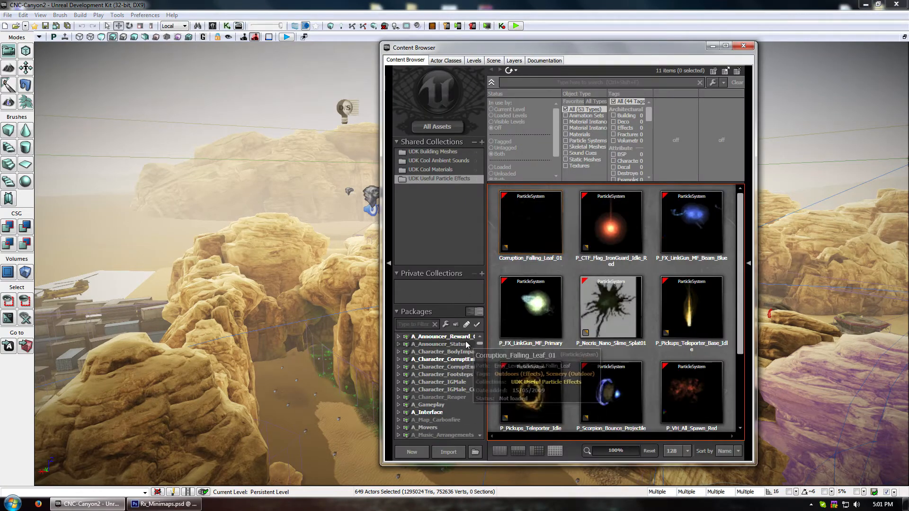
click(448, 452)
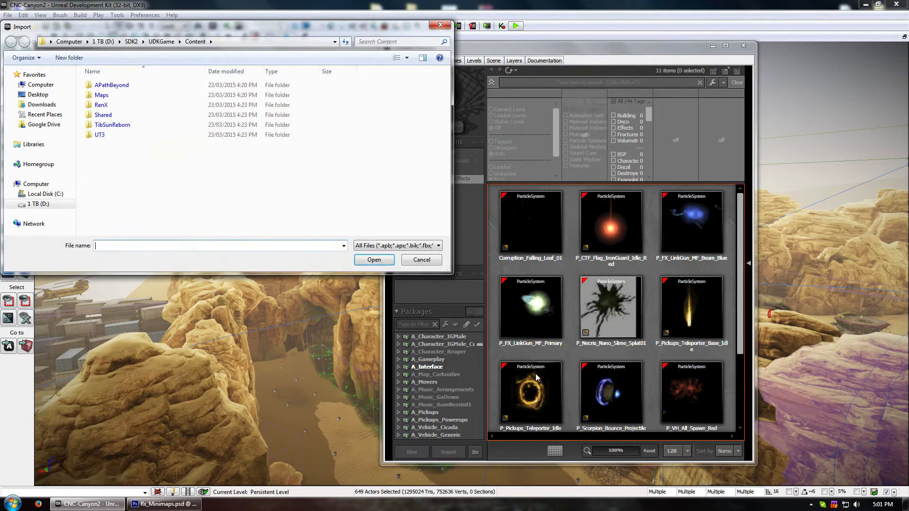
click(47, 96)
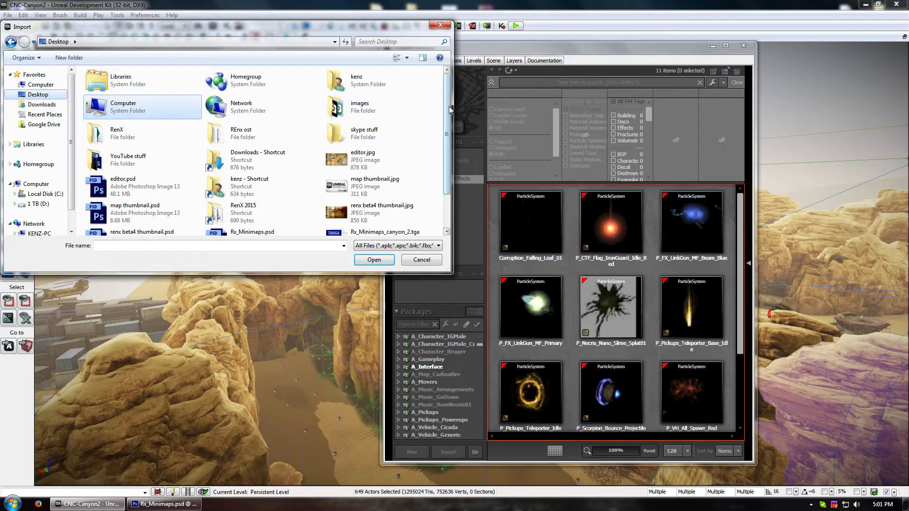
scroll(331, 189, down, 2)
click(366, 201)
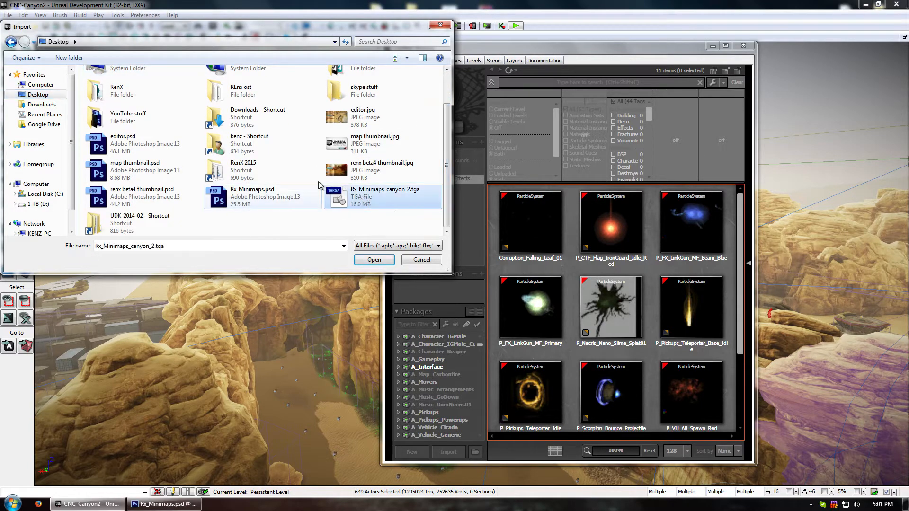
click(371, 261)
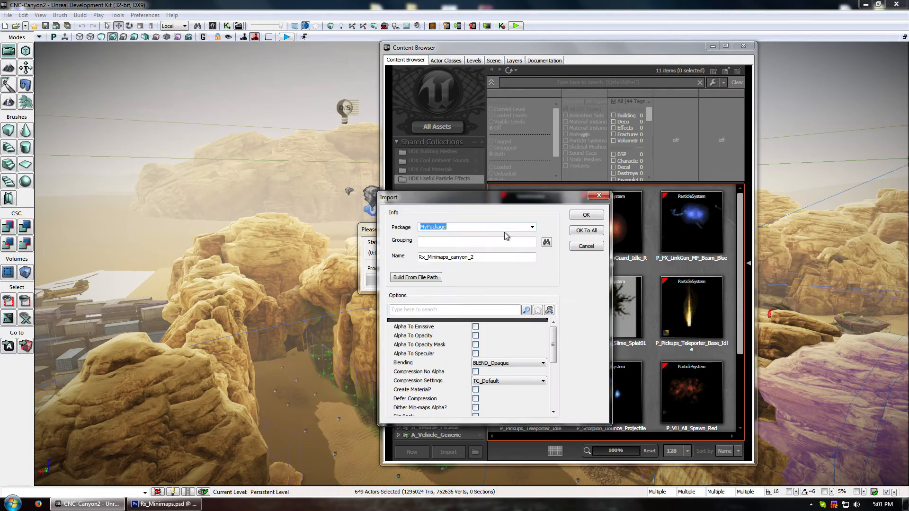
Set the import package to RX_Env_canyon and the grouping to text
click(473, 227)
double_click(473, 227)
text(rx_can)
scroll(521, 226, down, 1)
text(r)
key(Down)
click(457, 244)
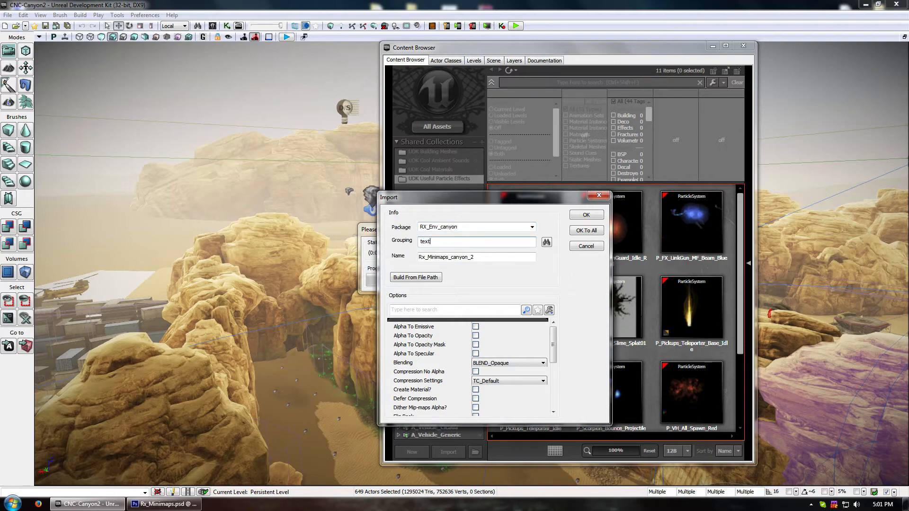
text(text)
Set the LODGroup to TEXTUREGROUP_UI and import the minimap texture
drag(553, 344, 552, 352)
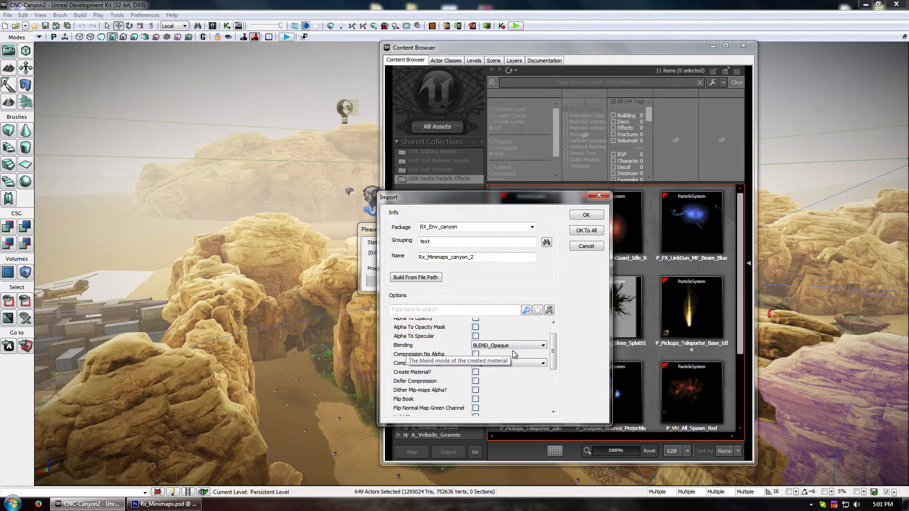
scroll(514, 354, down, 2)
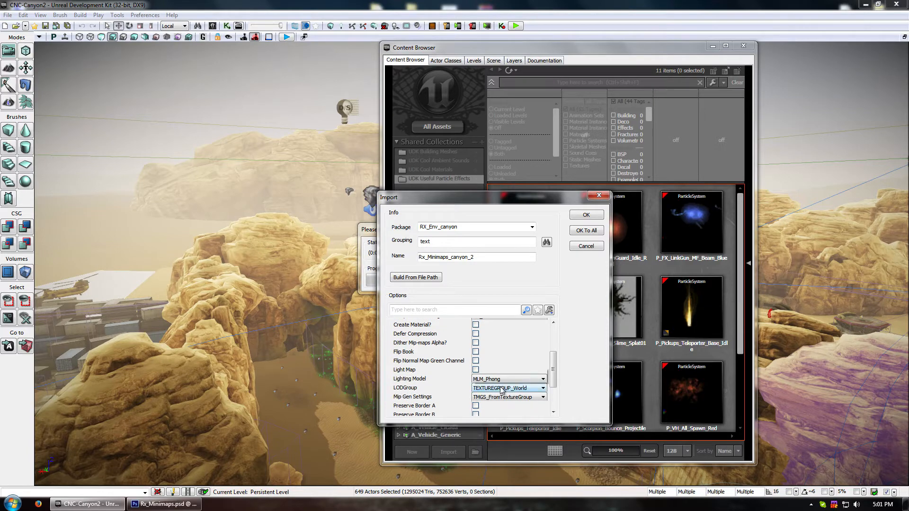
click(501, 389)
click(501, 318)
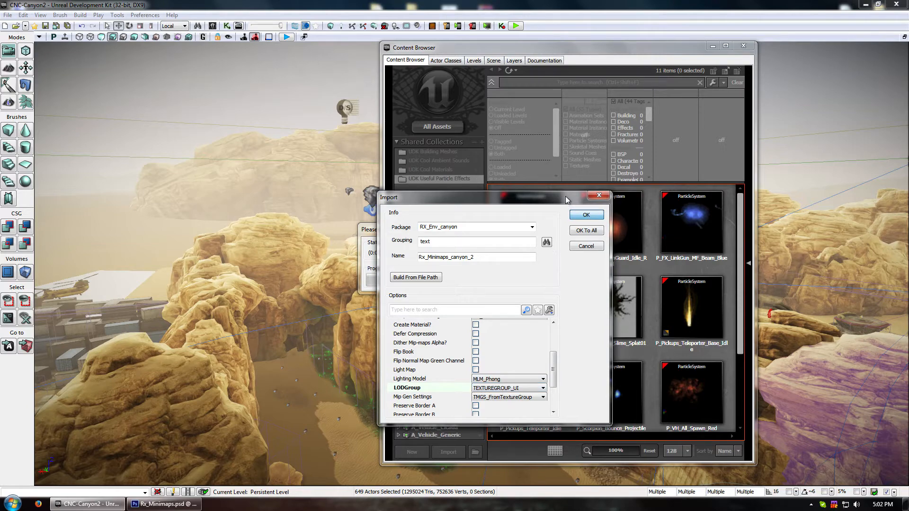
click(585, 216)
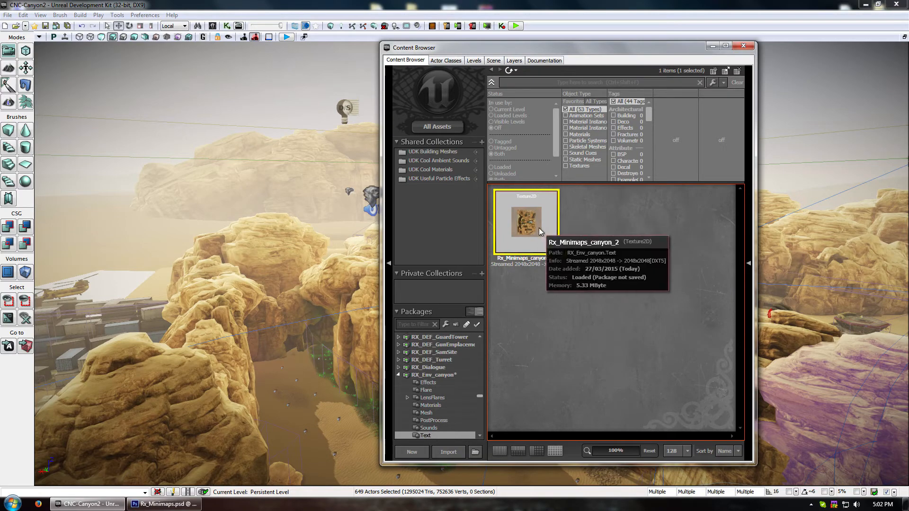
Examine the imported minimap's texture properties, including its compression settings and LODGroup, and close them
drag(468, 51, 603, 58)
double_click(653, 212)
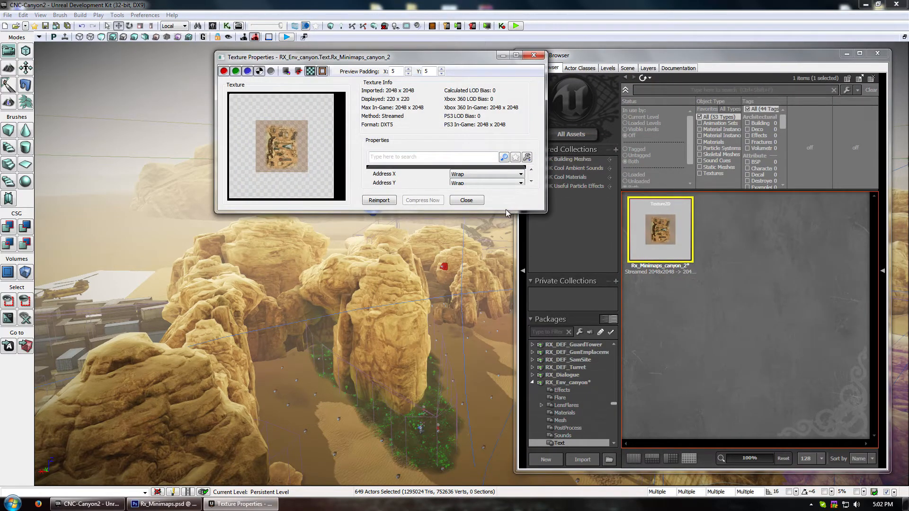
drag(507, 212, 527, 384)
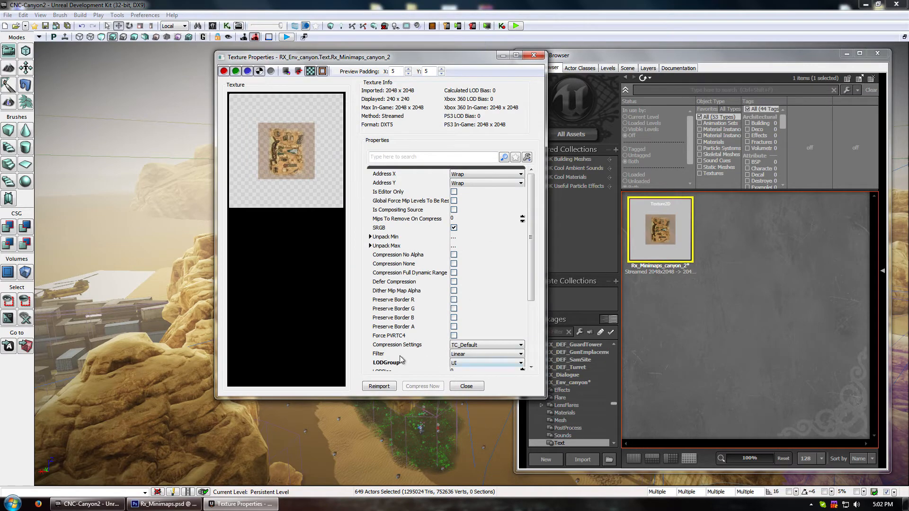
click(461, 386)
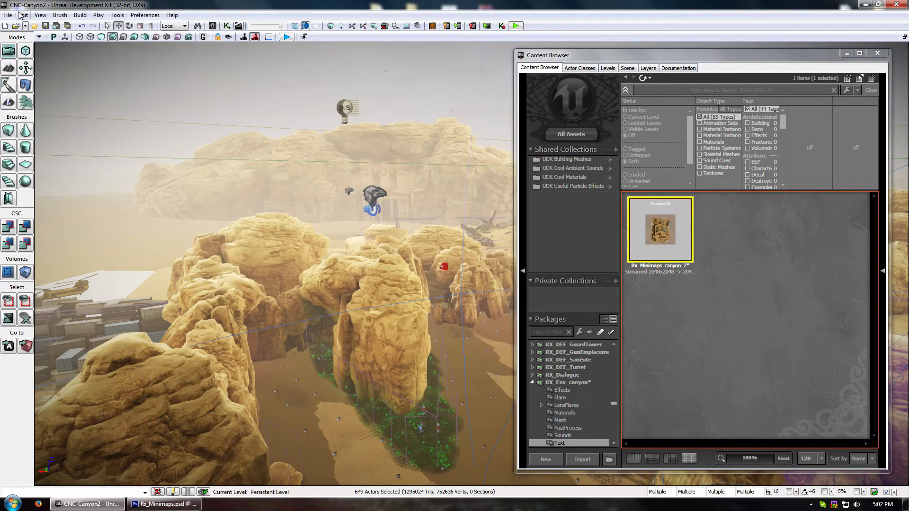
In the world properties, assign the imported Rx_Minimaps_canyon_2 texture as the Map Texture in the Minimap section of My Map Info
click(60, 14)
mouse_move(41, 16)
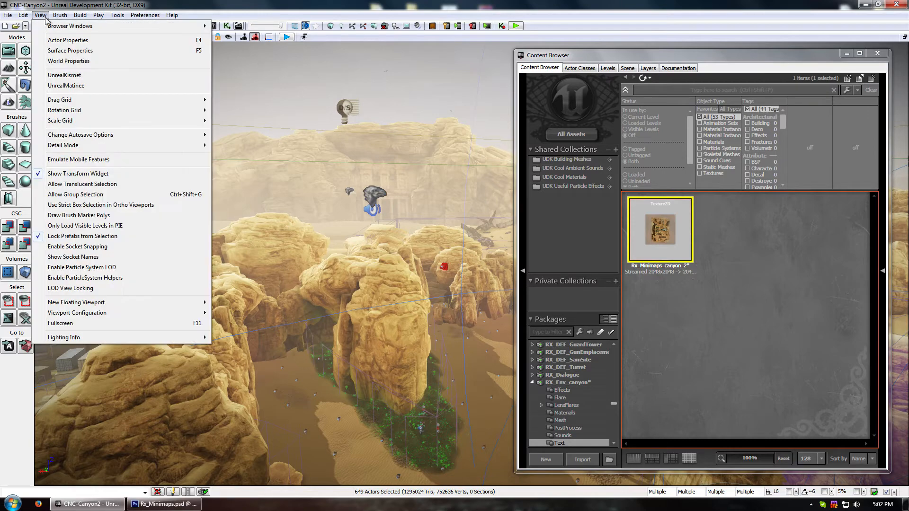
click(69, 60)
click(803, 198)
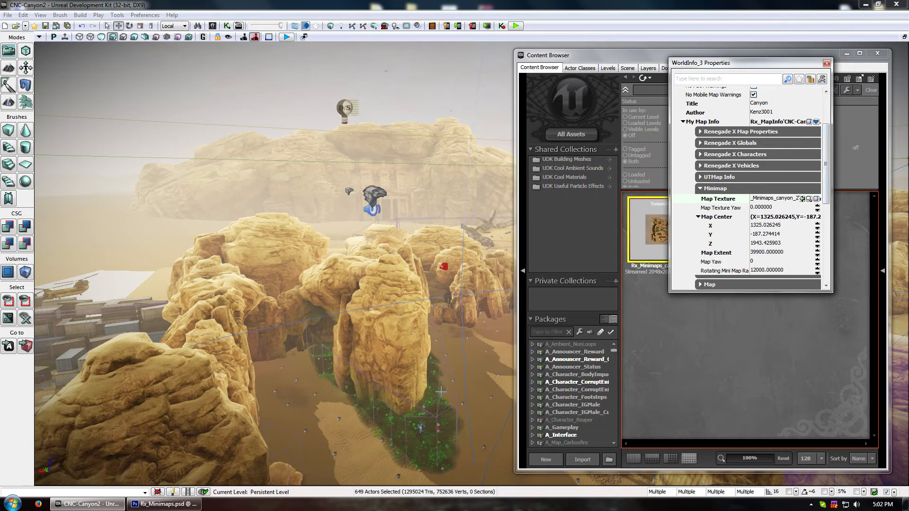
Deselect all the selected actors and select only the landscape beside the Barracks
right_drag(323, 368, 246, 397)
right_drag(323, 368, 445, 364)
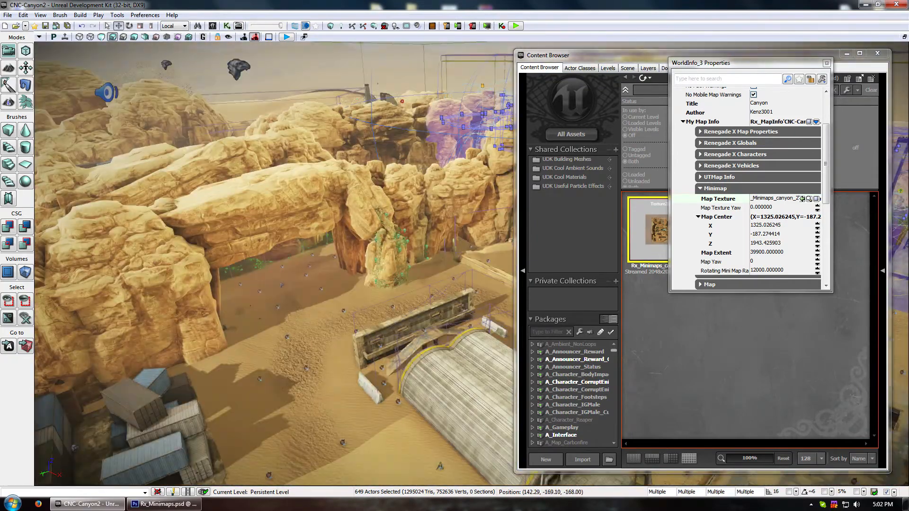
right_drag(283, 417, 305, 440)
click(349, 408)
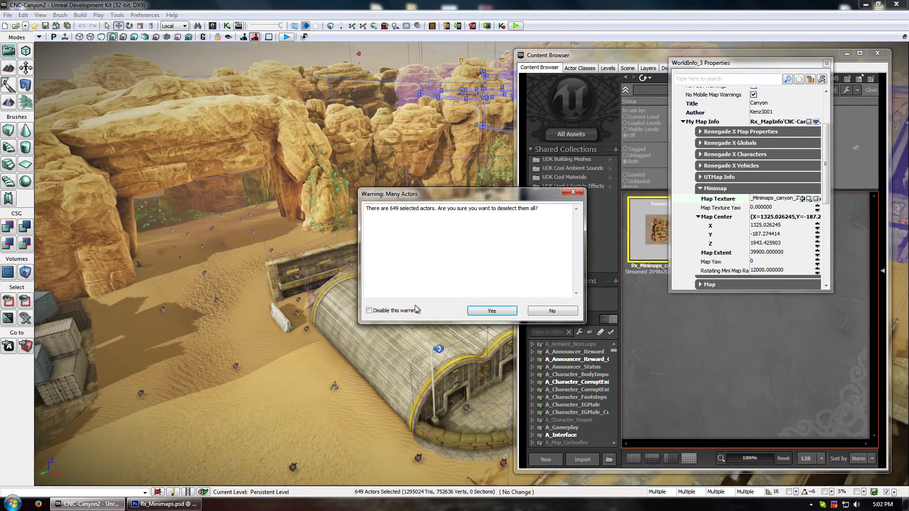
click(491, 309)
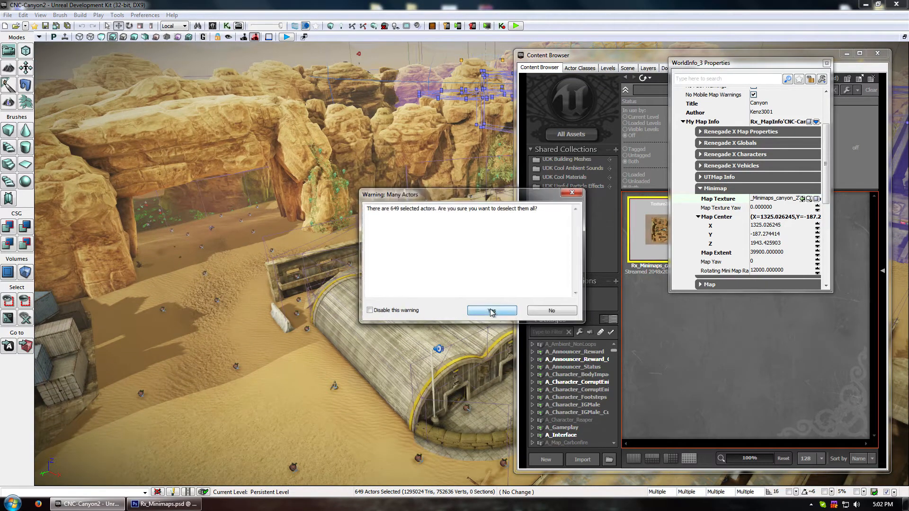
right_click(375, 408)
click(353, 413)
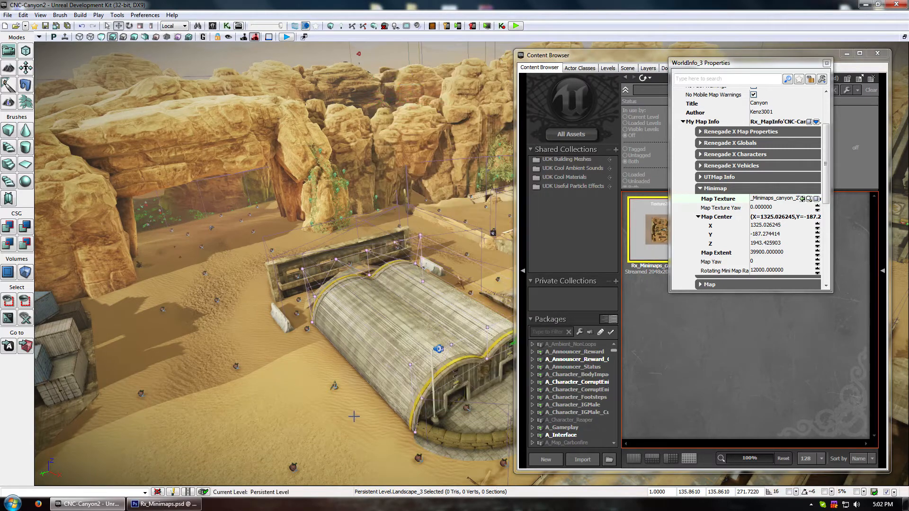
Play the level from beside the Barracks, walk through and around the building to compare the minimap with the surroundings, and end the preview
right_click(371, 403)
click(389, 395)
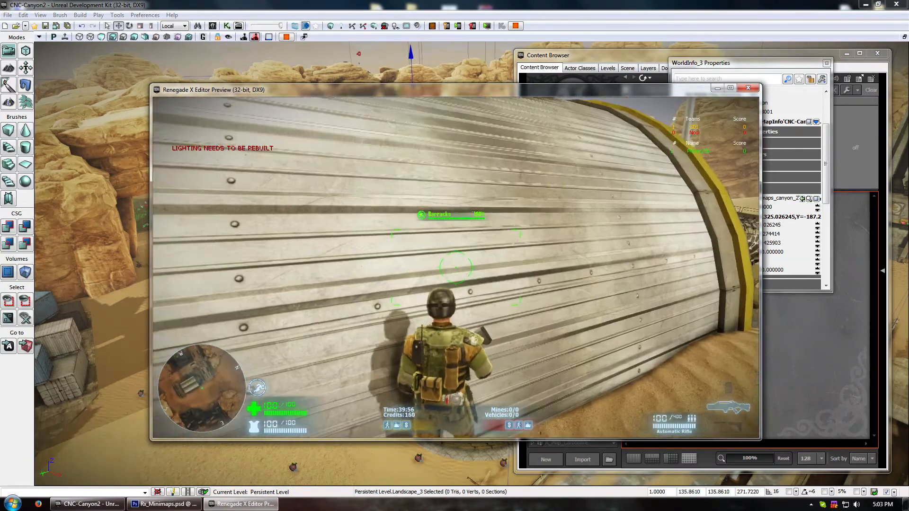
key(d)
key(d)
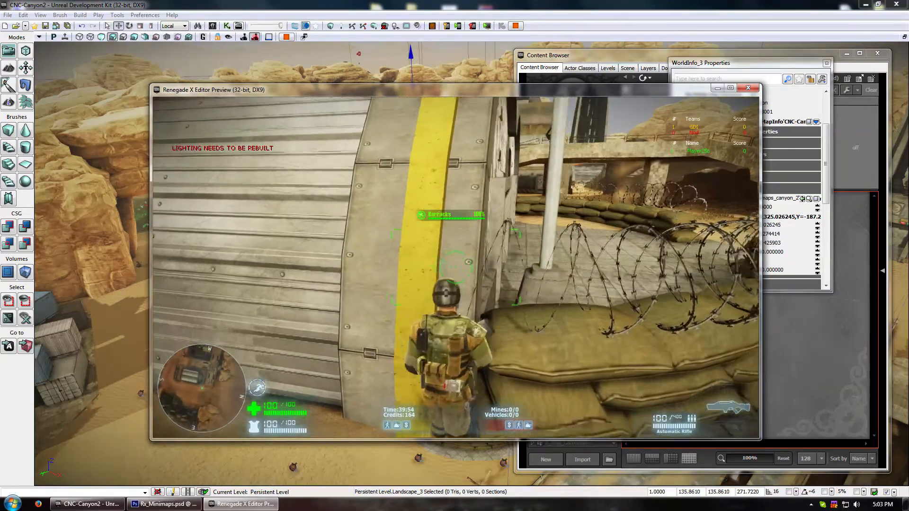
key(w)
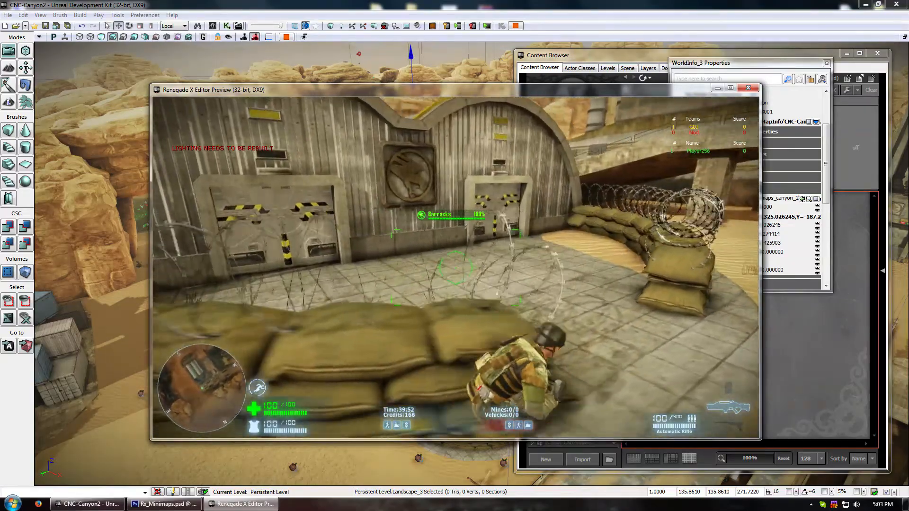
key(w)
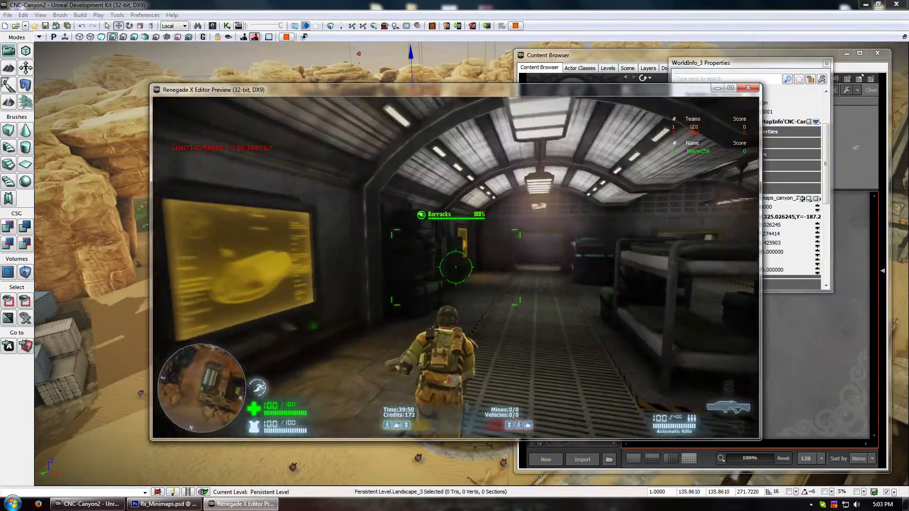
key(w)
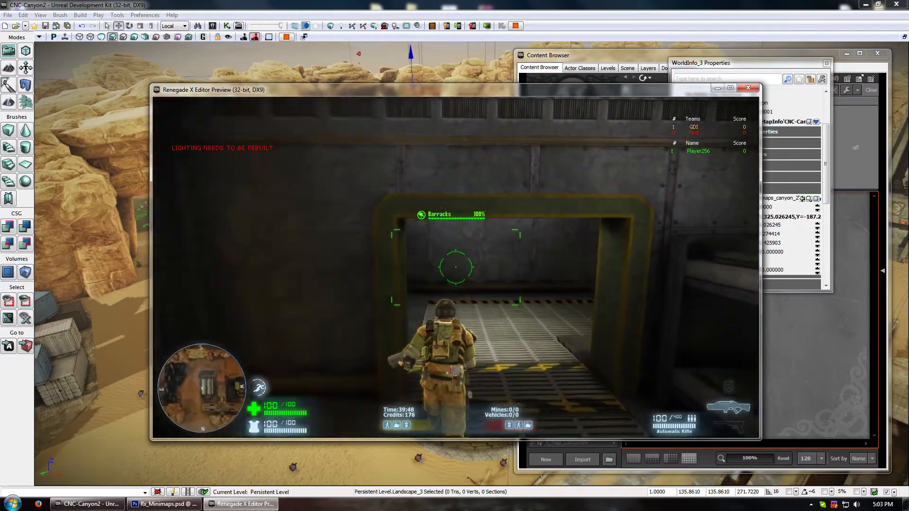
key(d)
key(w)
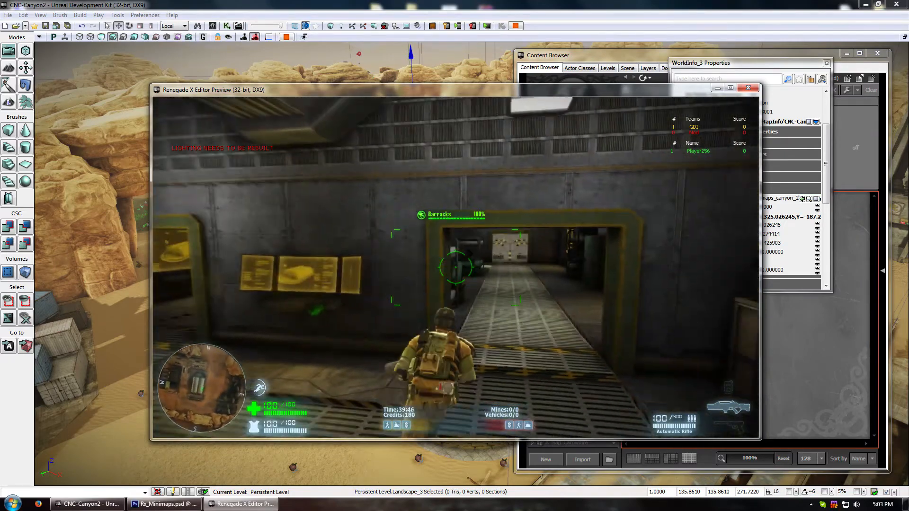
key(w)
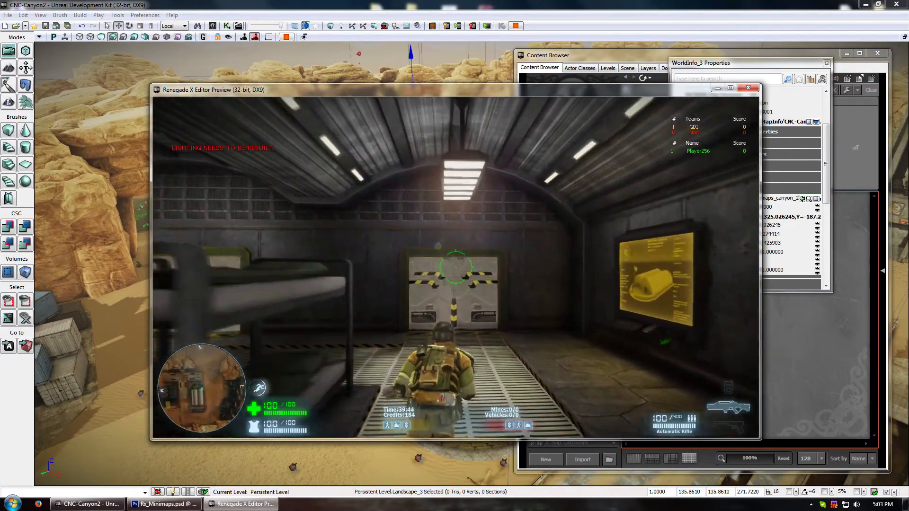
key(w)
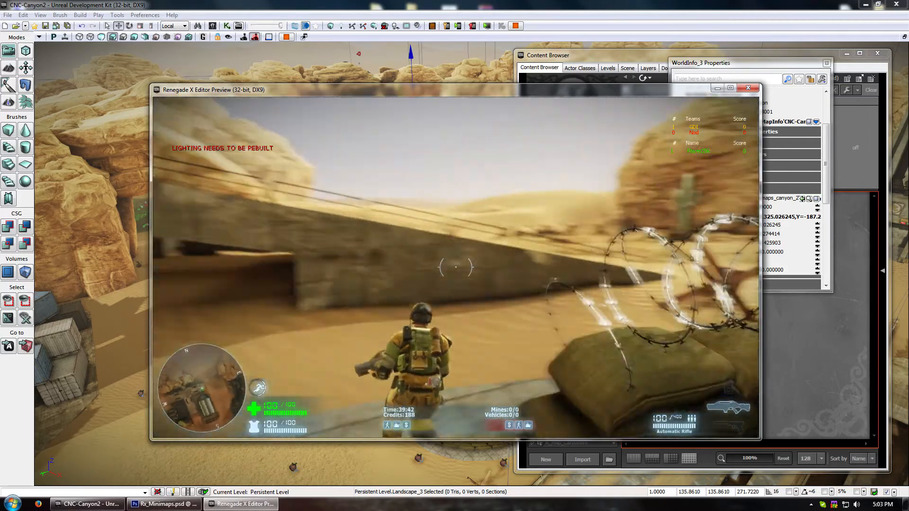
key(w)
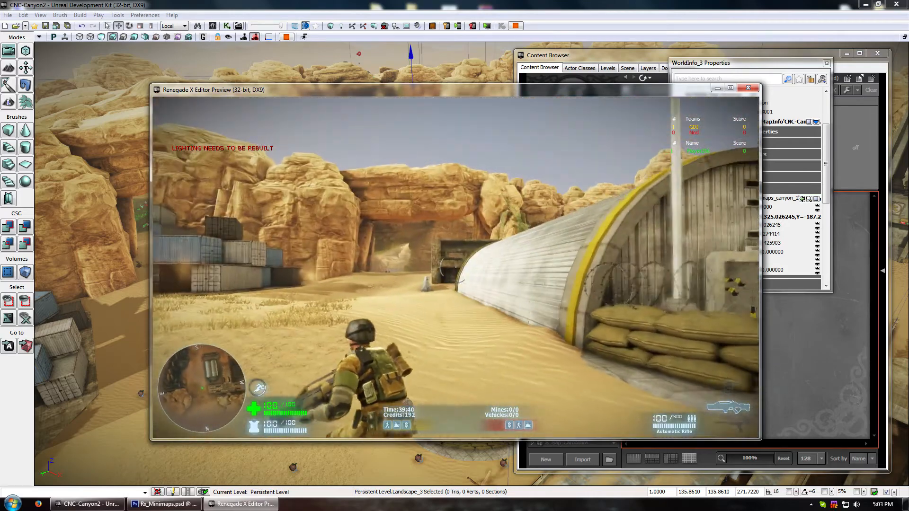
key(w)
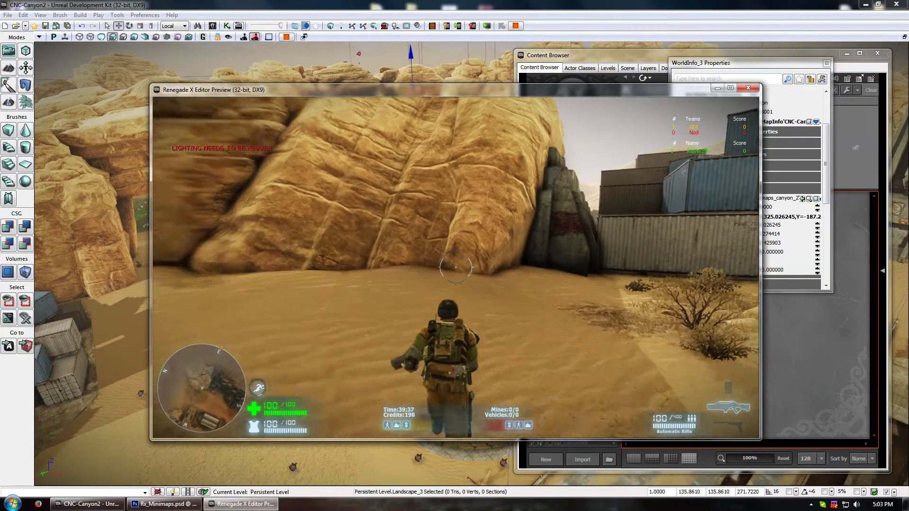
key(Escape)
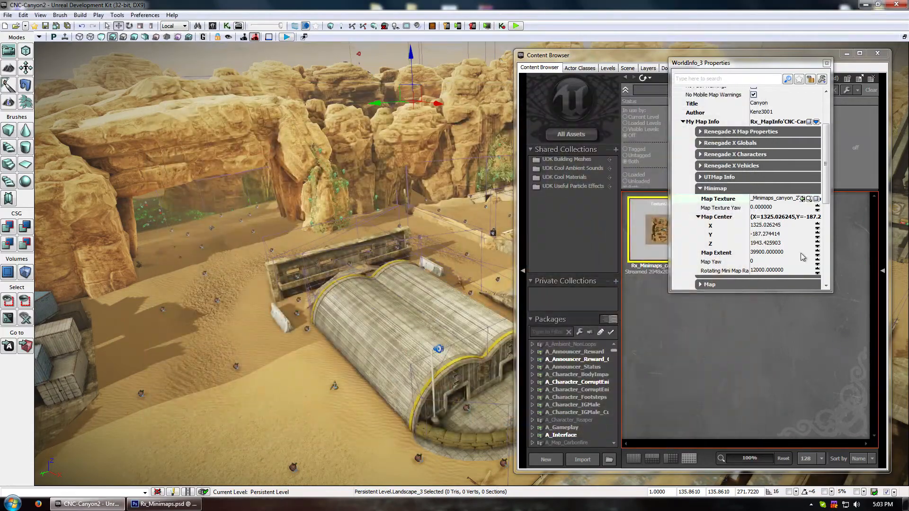
Set the minimap's Map Extent to 41200
click(760, 252)
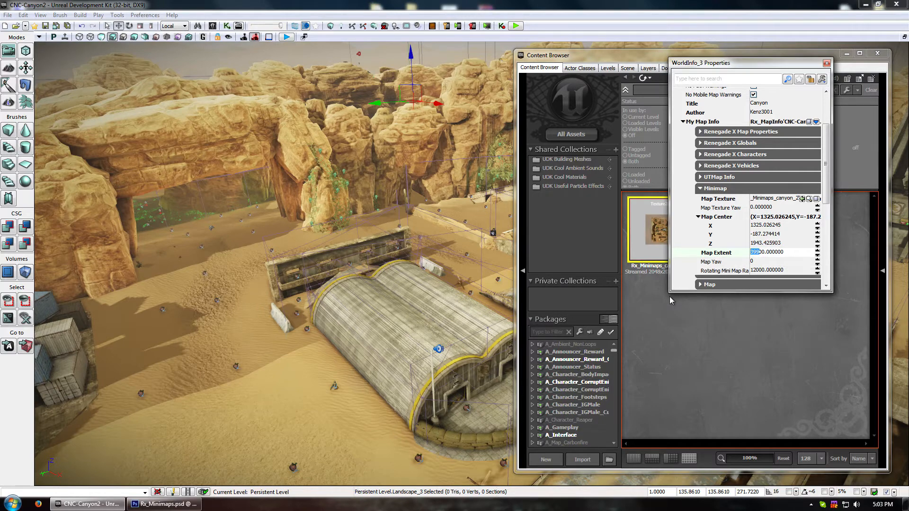
text(412)
click(777, 243)
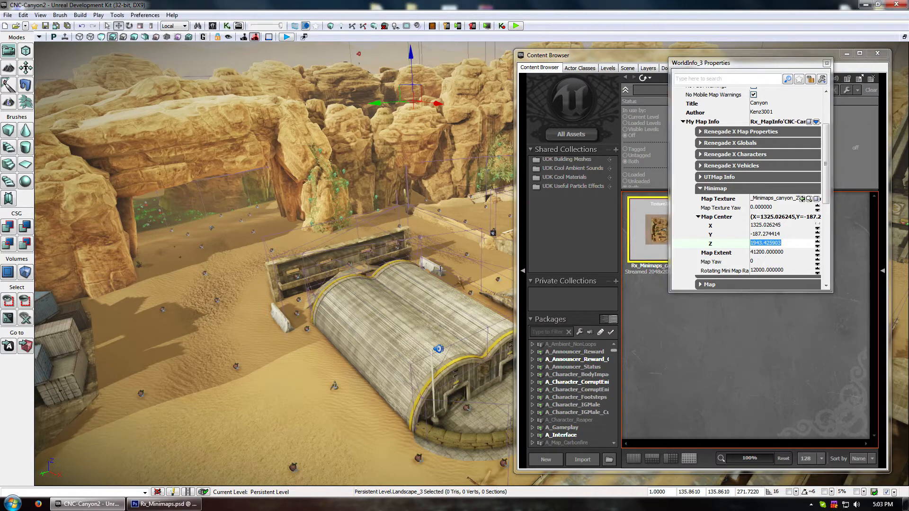
Play the level from the sand beside the Barracks, check the minimap alignment along the building's wall, and end the preview
right_drag(340, 413, 353, 420)
click(353, 354)
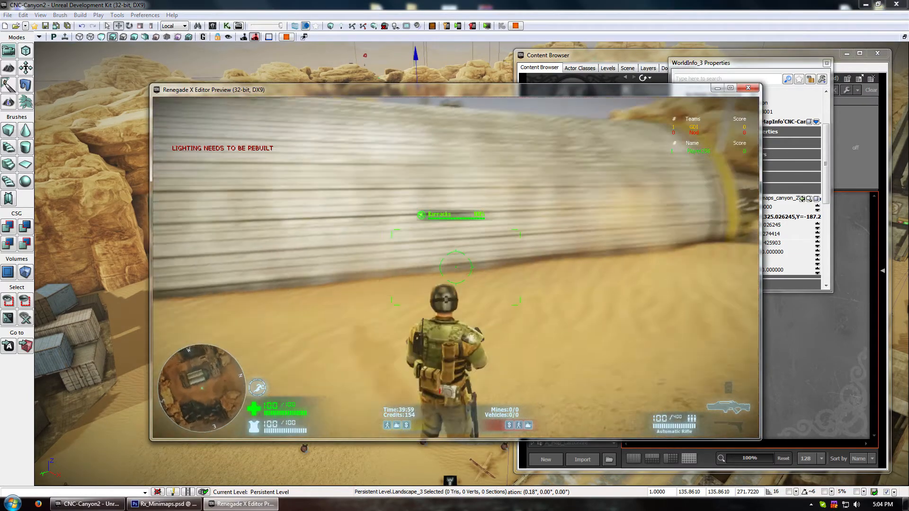
key(w)
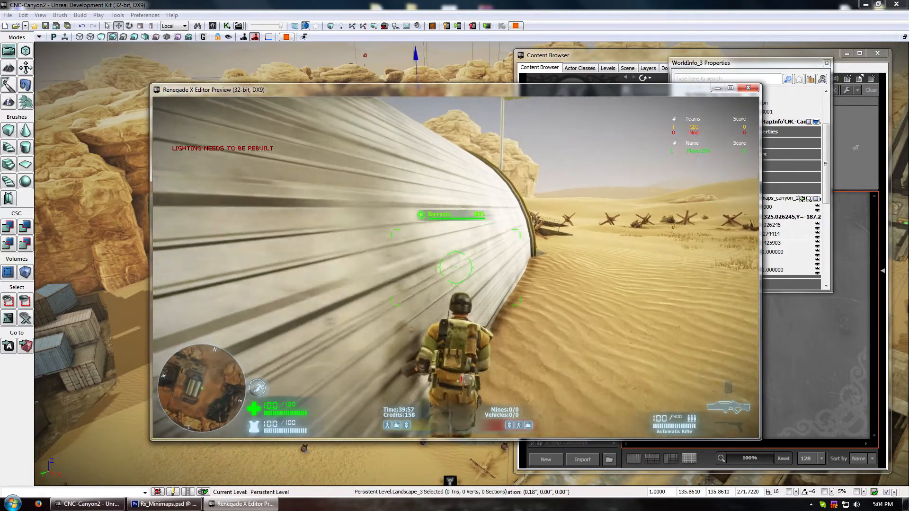
key(w)
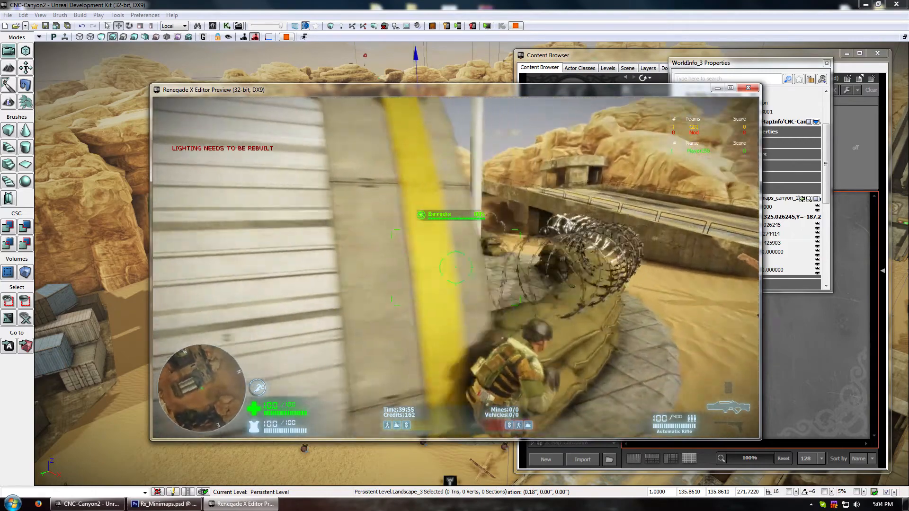
key(w)
key(Escape)
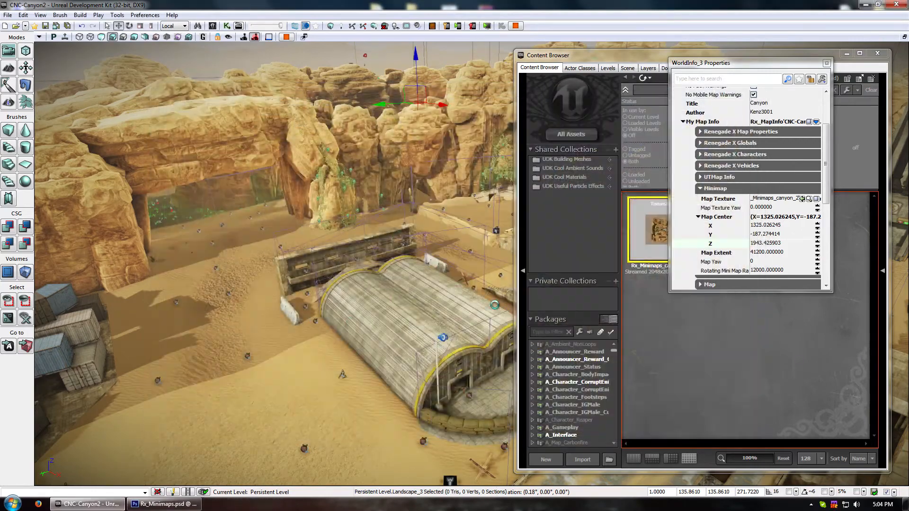
Set the Map Extent to 47200 and test the minimap alignment in a short play session around the Barracks
click(758, 253)
click(757, 252)
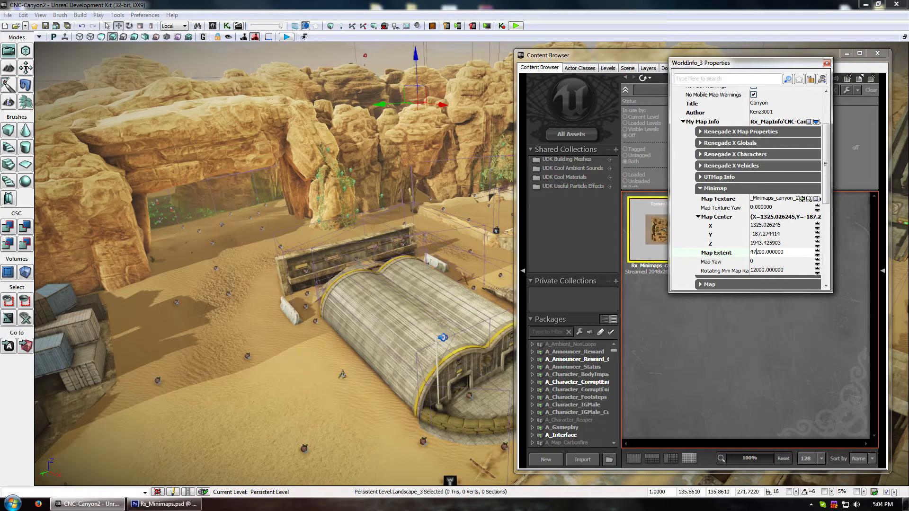
right_click(374, 403)
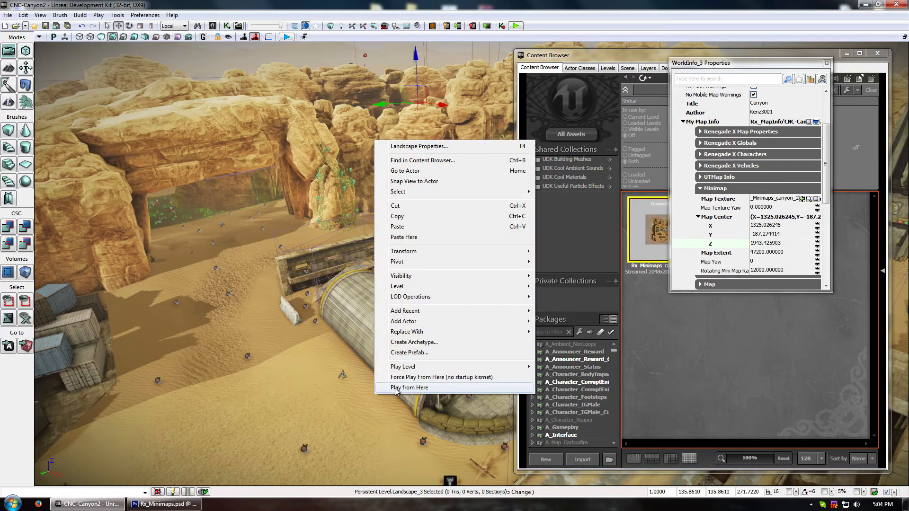
click(395, 387)
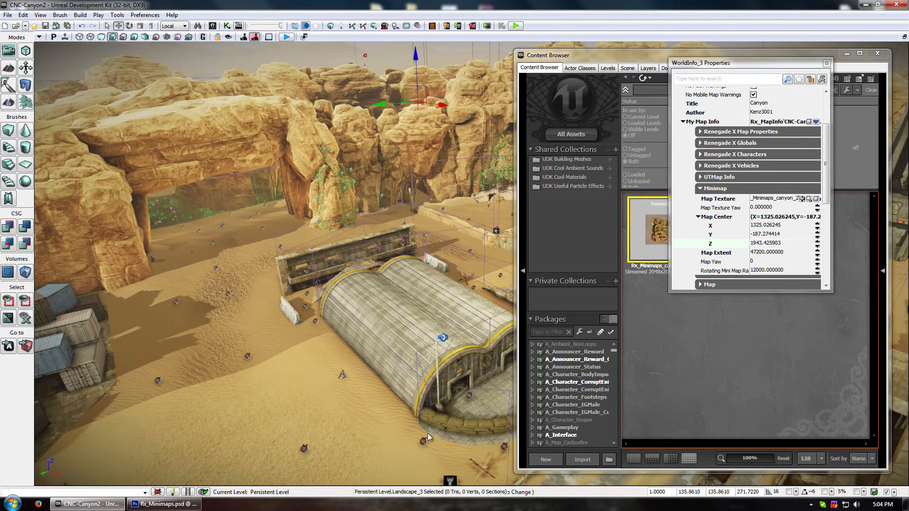
key(alt+F8)
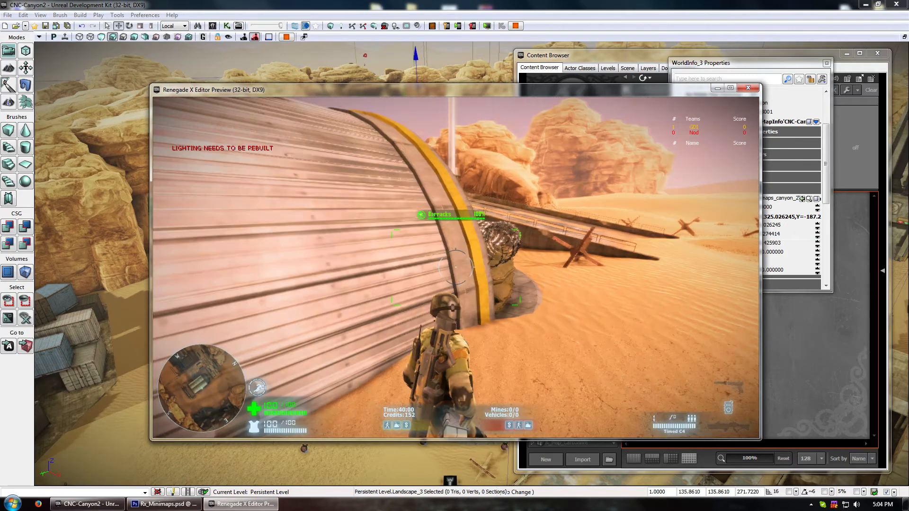
key(d)
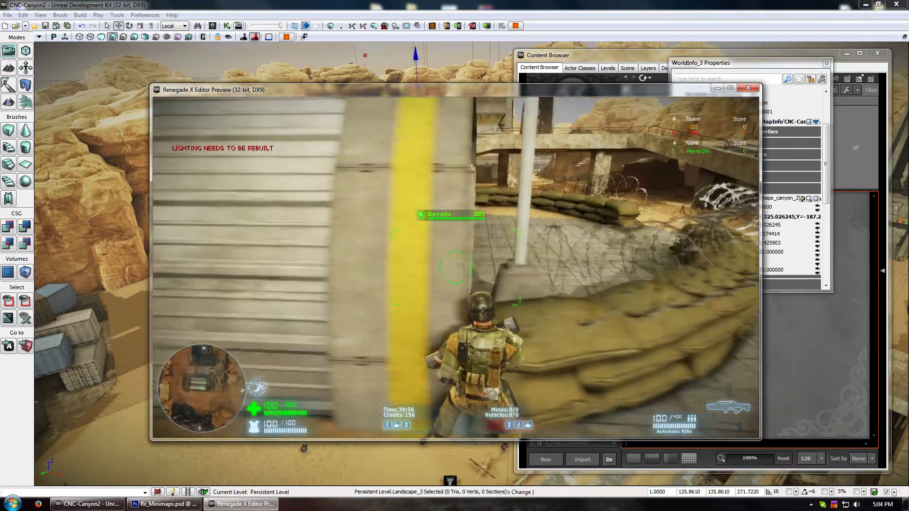
key(w)
key(Escape)
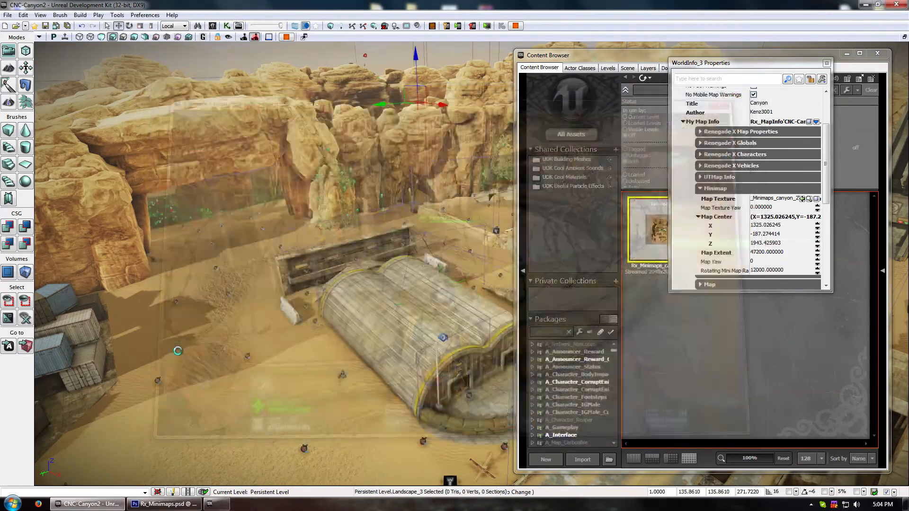
Set the minimap's Map Extent to 45000 and start a play session from the front corner of the Barracks
click(759, 252)
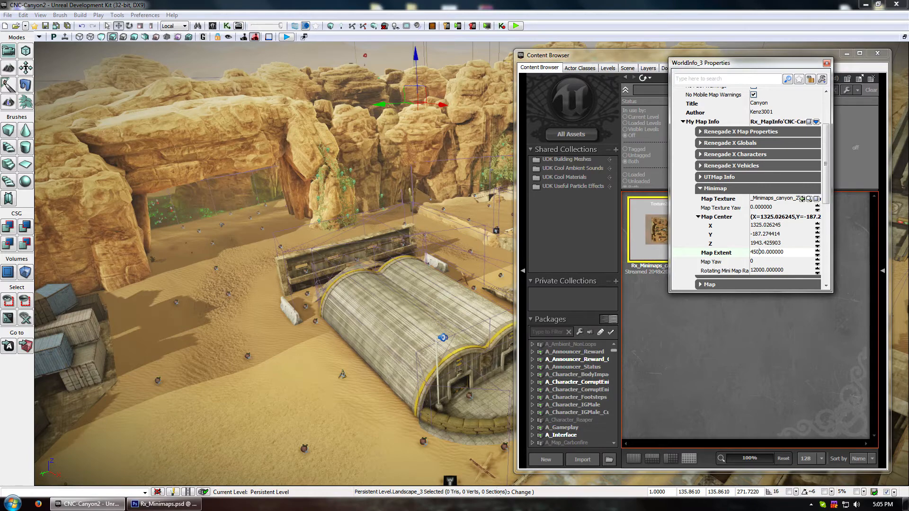
click(776, 244)
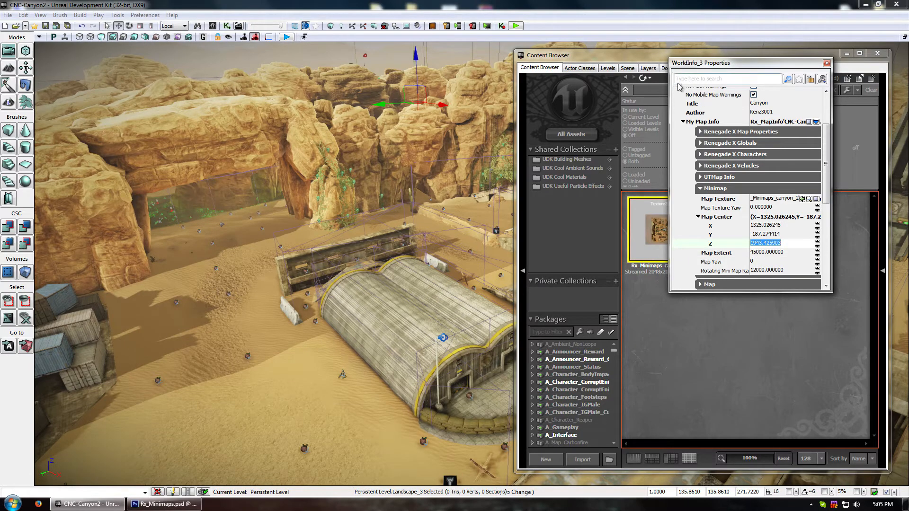
right_click(425, 415)
click(435, 408)
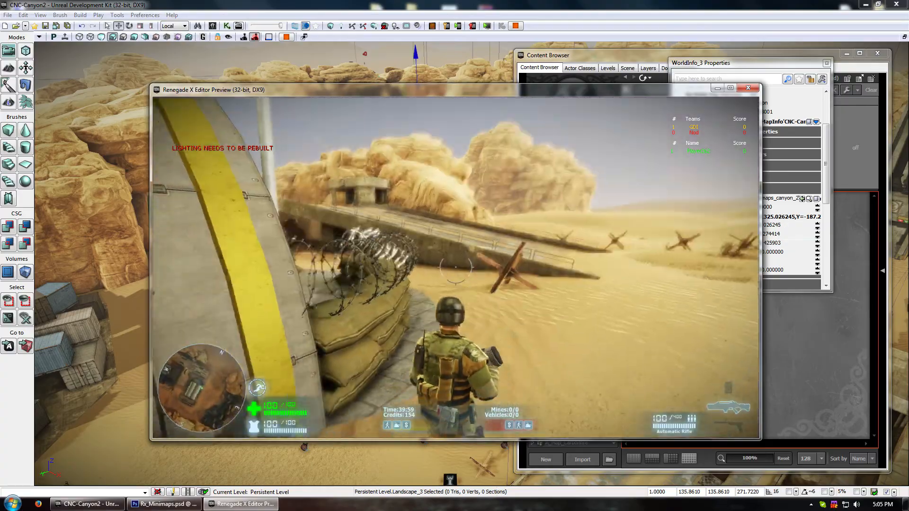
Walk around the sandbags and through the inside of the Barracks to compare the minimap position with the surroundings
key(w)
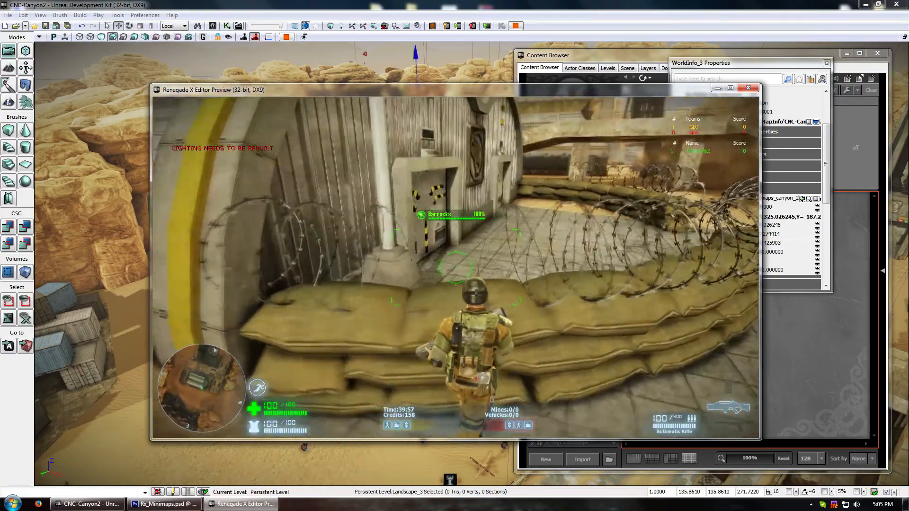
key(d)
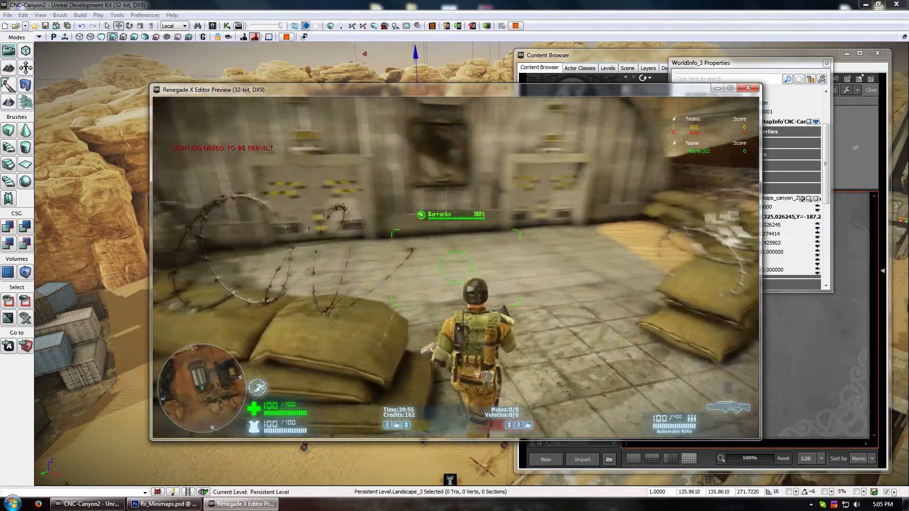
key(w)
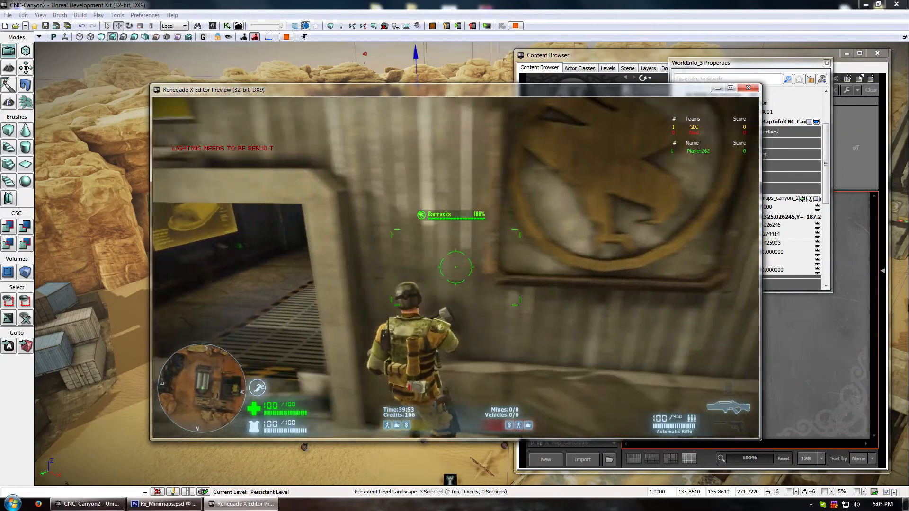
key(w)
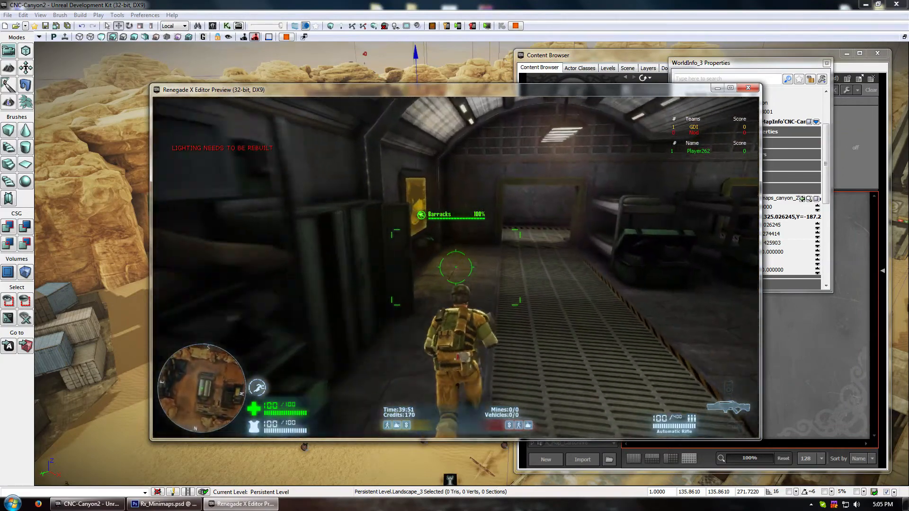
key(w)
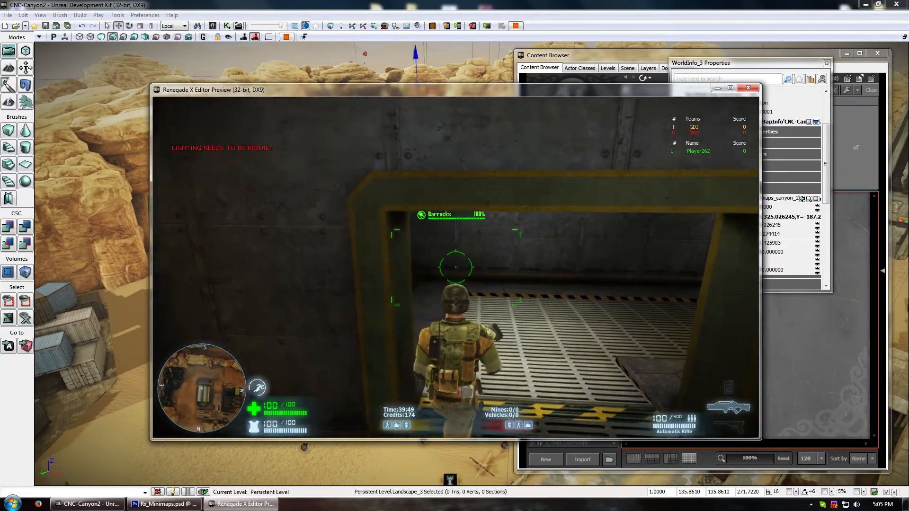
key(w)
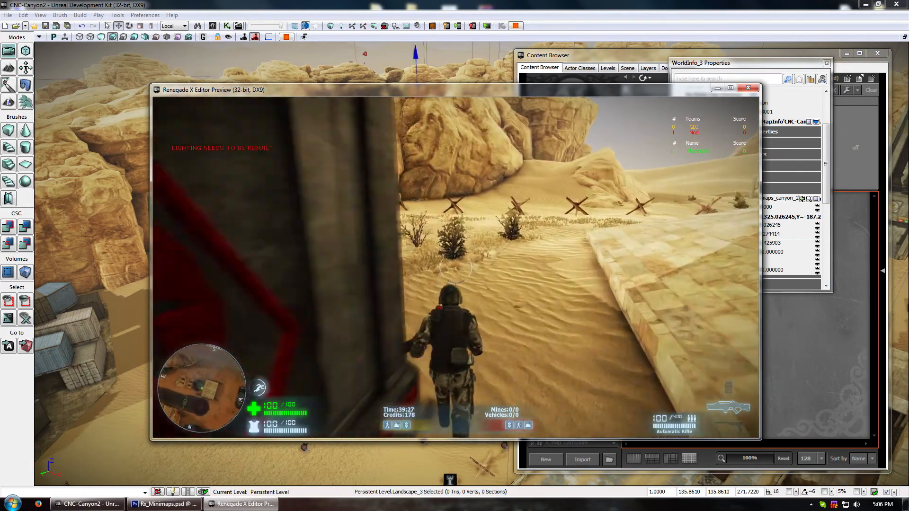
Walk across the sand past the stone platform to the Refinery's side wall, check the minimap alignment there, and end the preview
key(w)
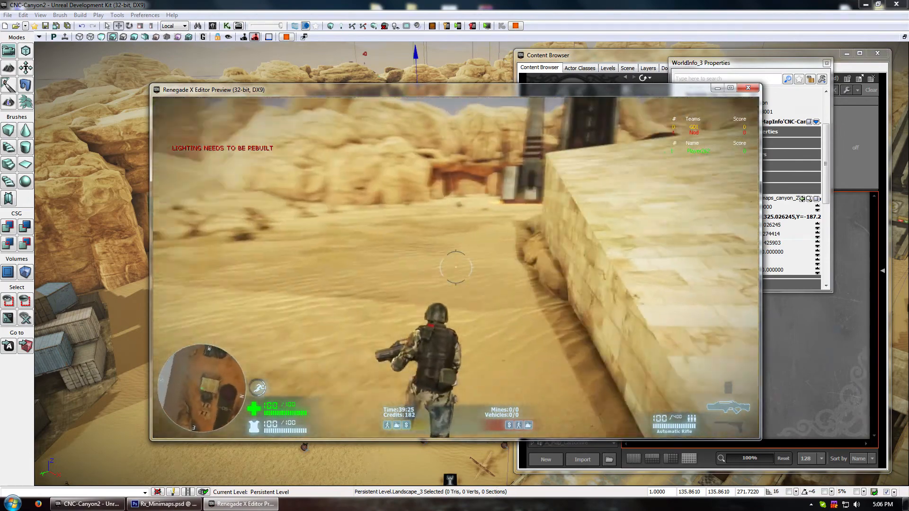
key(w)
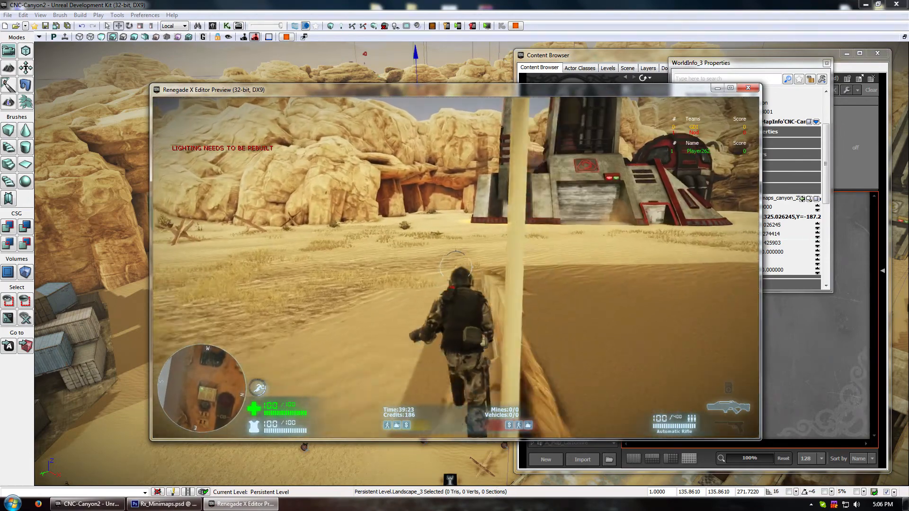
key(w)
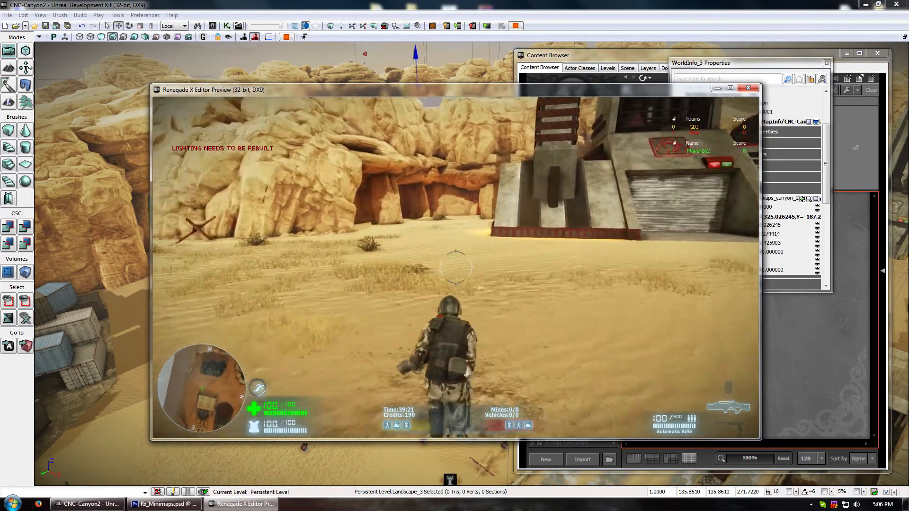
key(w)
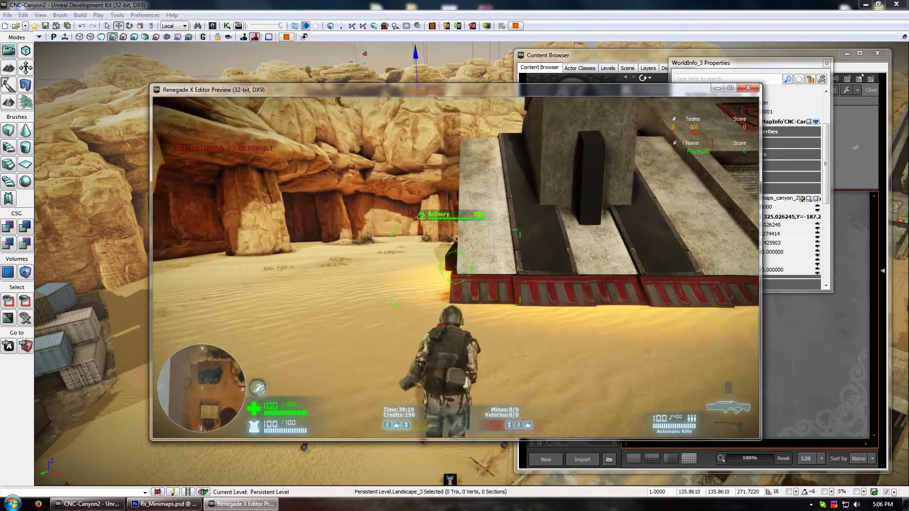
key(w)
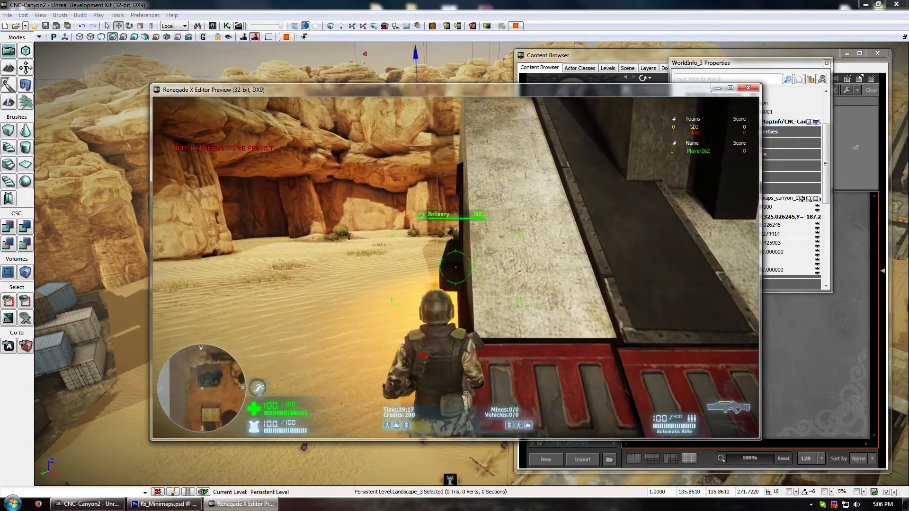
key(w)
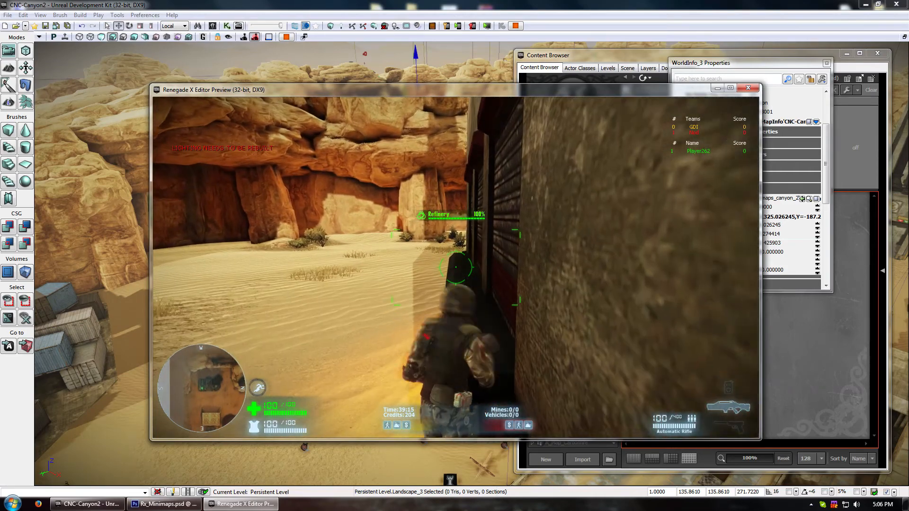
key(Escape)
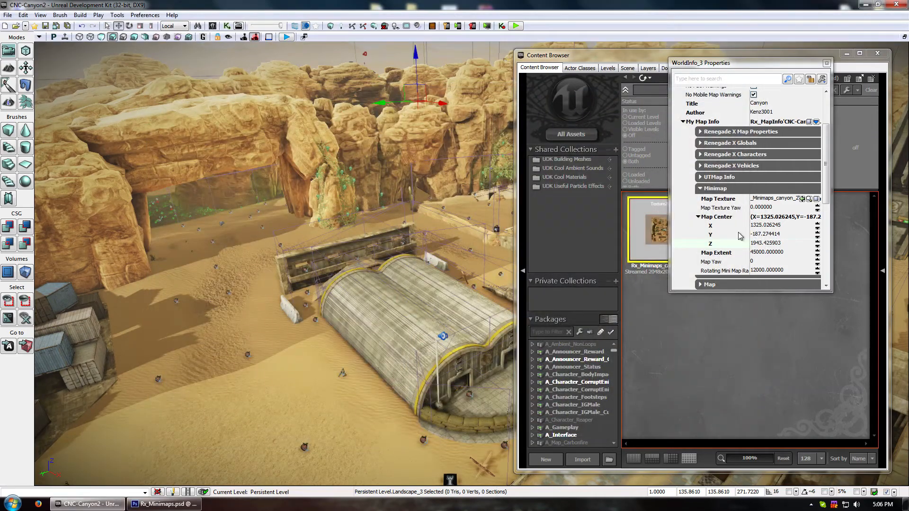
Switch to Rx_Minimaps.psd in Photoshop and undo the stray layer move
click(164, 504)
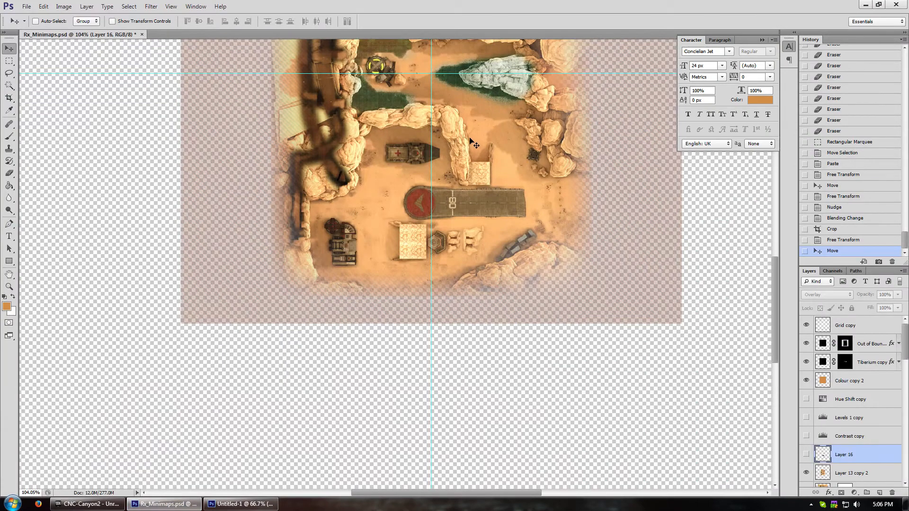
drag(487, 110, 488, 124)
scroll(487, 124, up, 5)
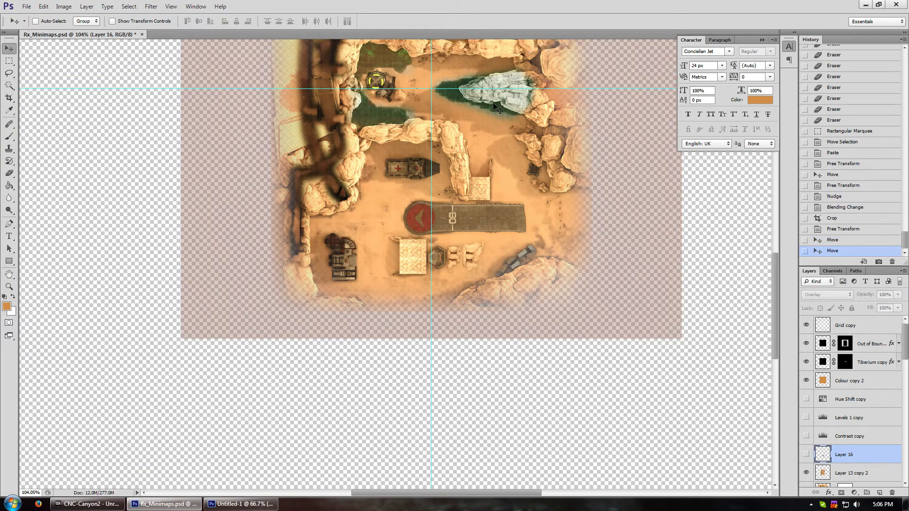
click(834, 241)
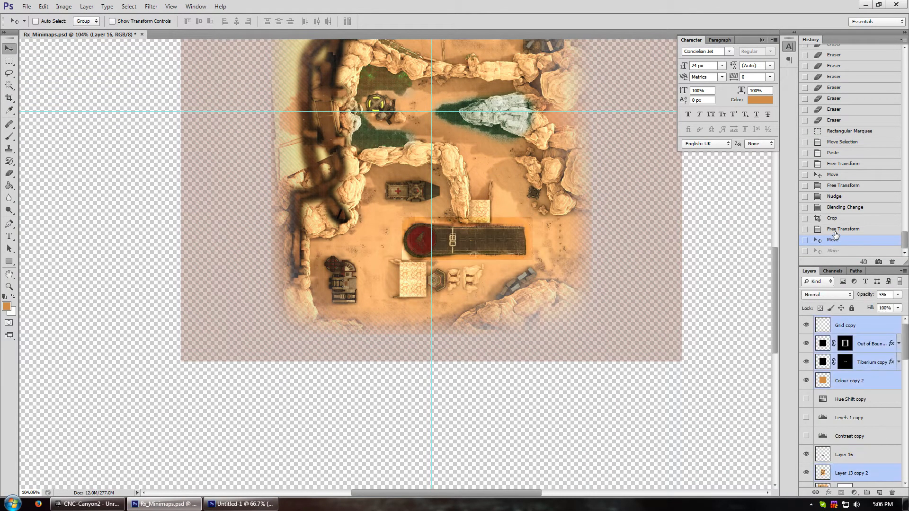
Select the layers from Layer 13 copy 2 up to Grid copy and nudge them one pixel up and one pixel left
alt+scroll(438, 118, up, 10)
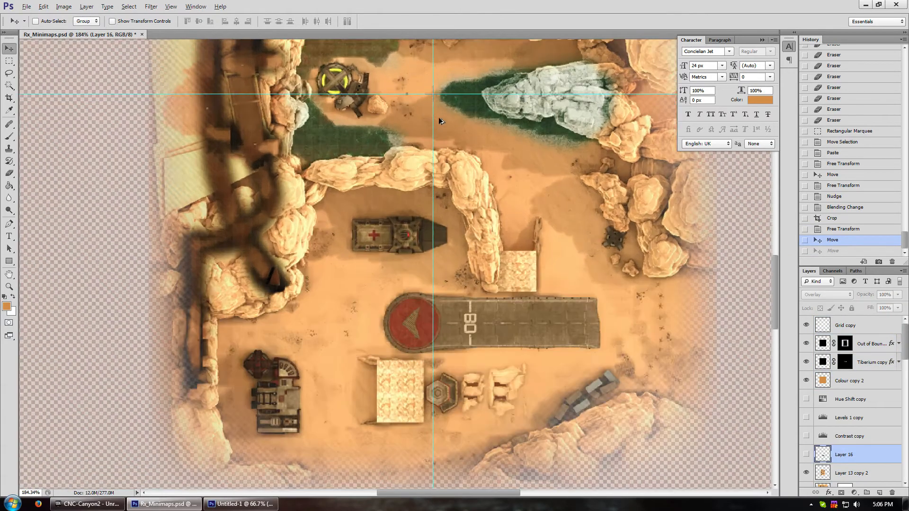
scroll(440, 96, up, 4)
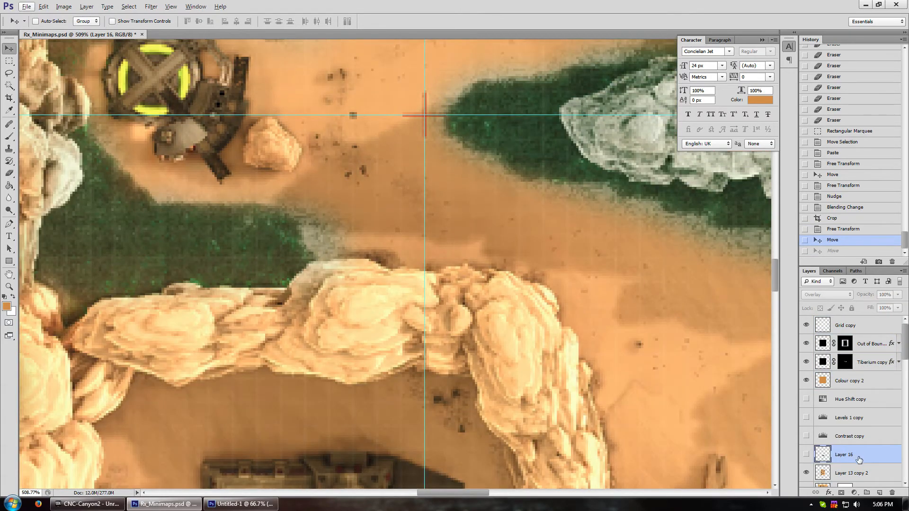
scroll(850, 463, down, 3)
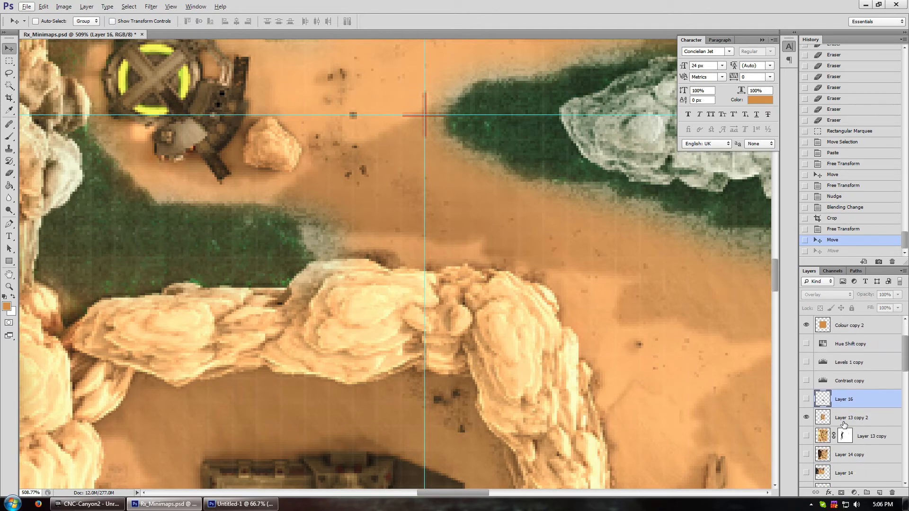
click(844, 423)
scroll(841, 402, up, 3)
shift+click(842, 327)
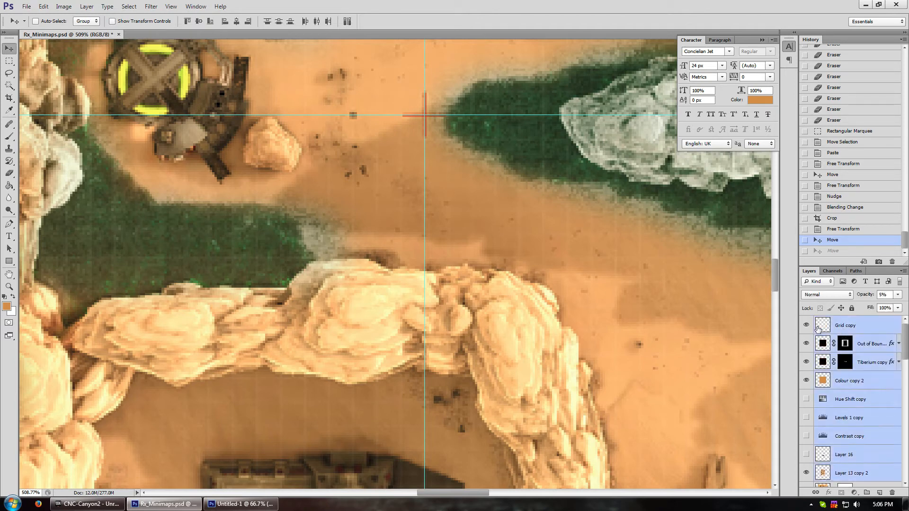
key(Up)
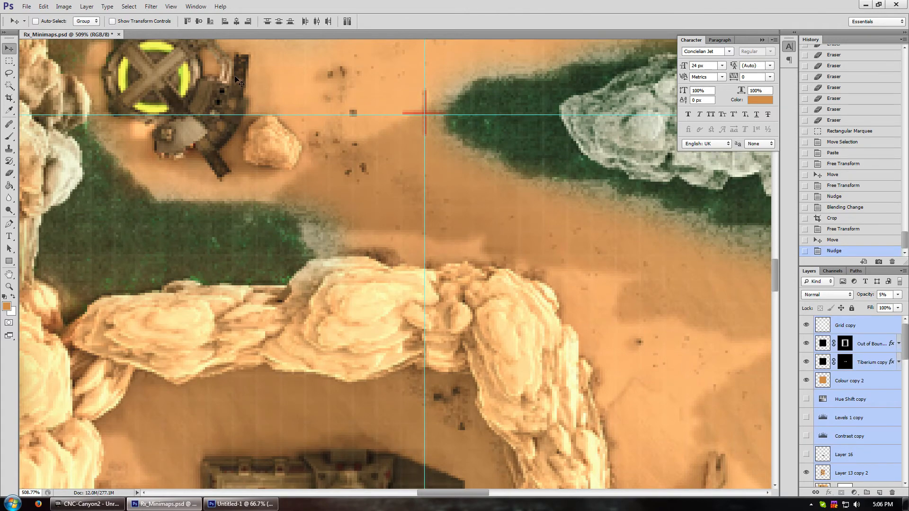
key(Left)
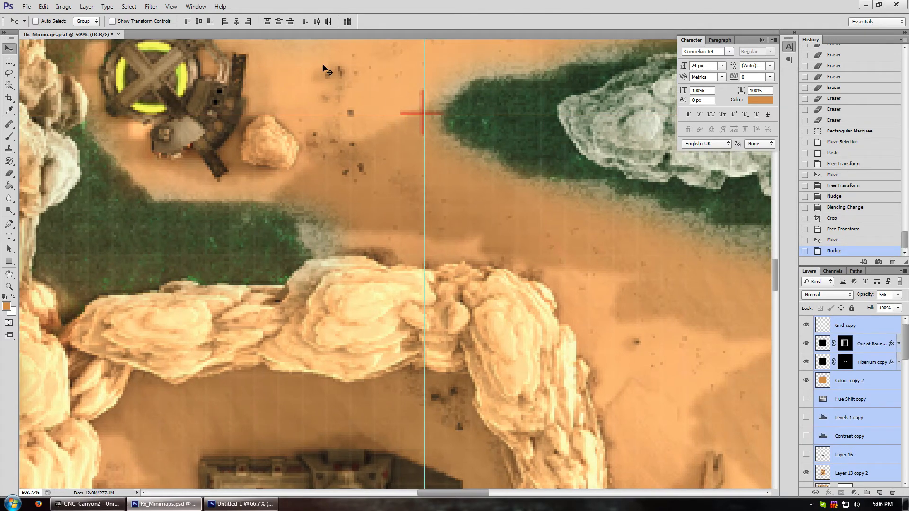
click(26, 7)
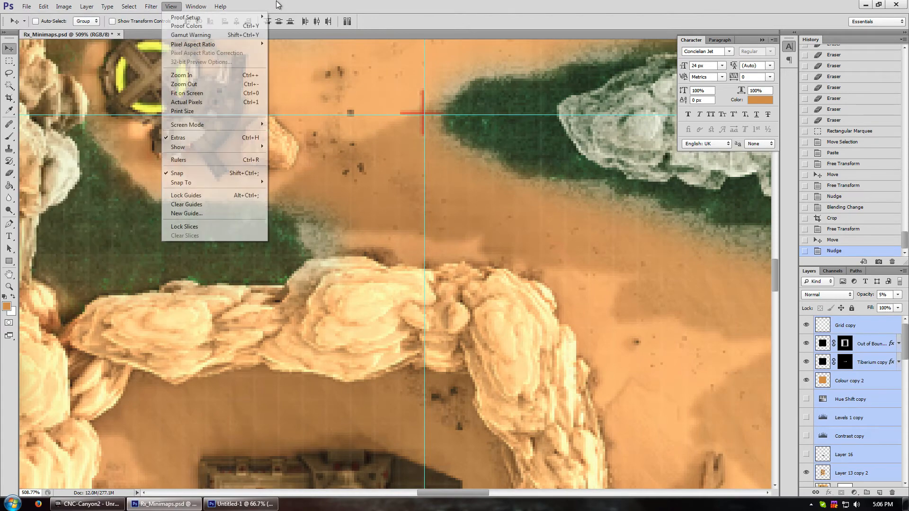
click(405, 2)
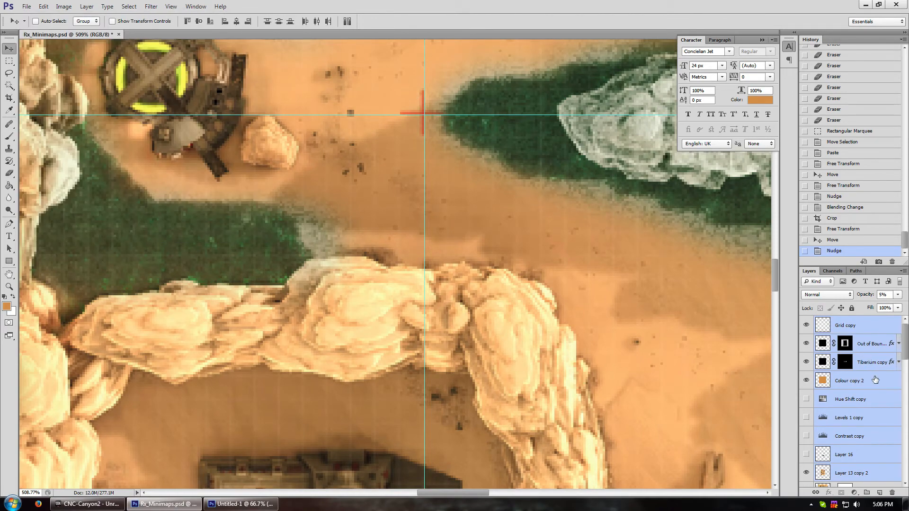
Duplicate Layer 13 copy 2 within the same document
scroll(905, 368, down, 3)
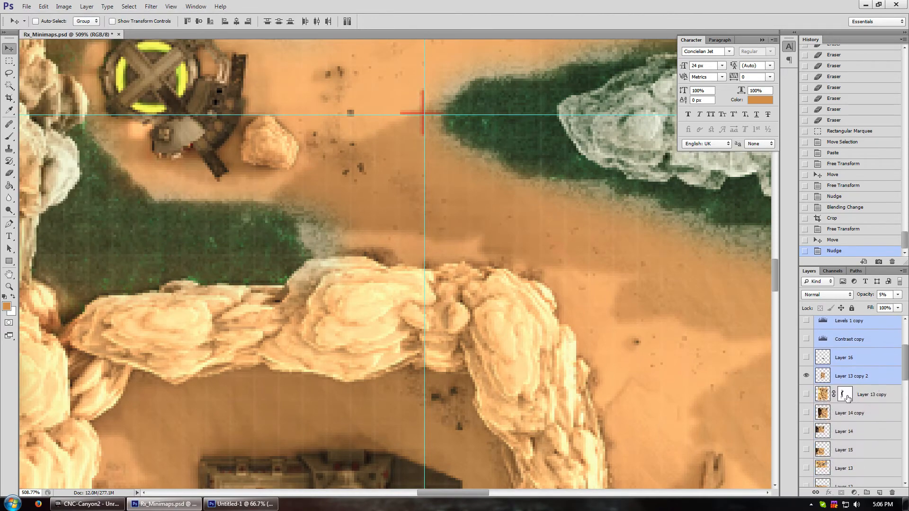
click(862, 376)
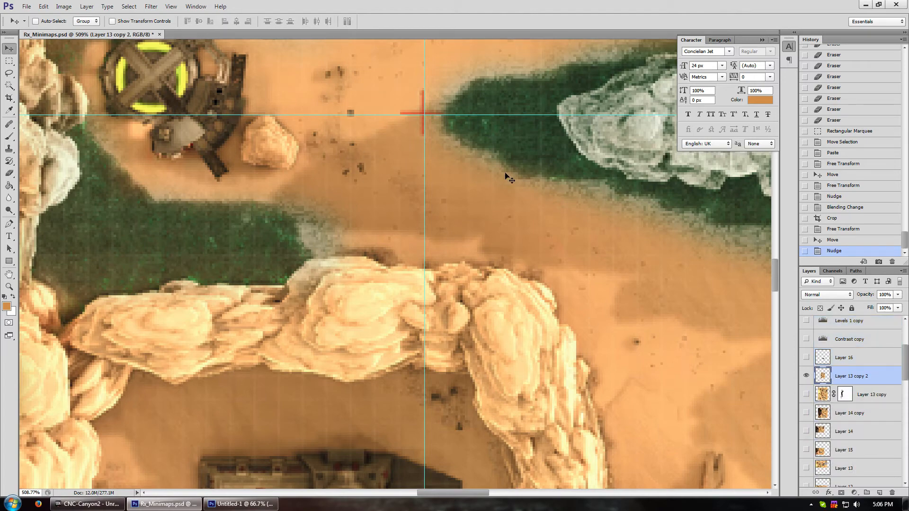
right_click(842, 374)
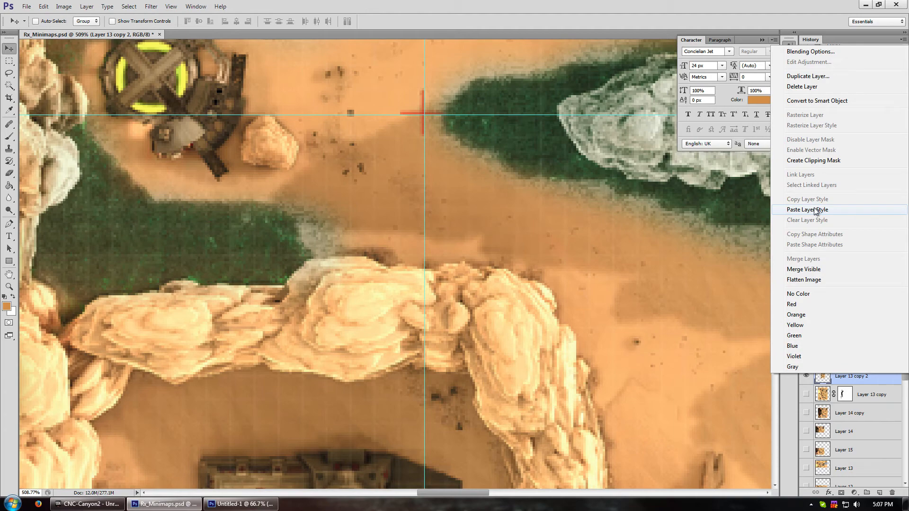
click(807, 76)
click(503, 150)
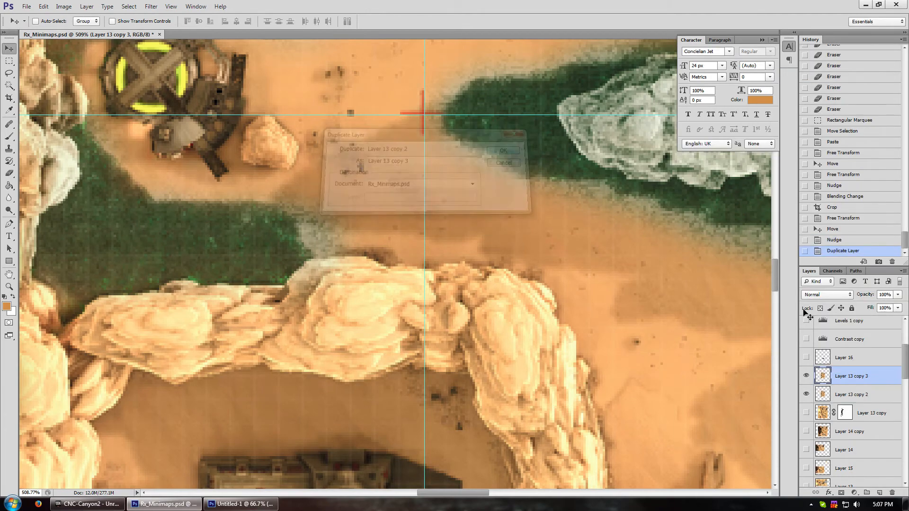
Paint out the red centre cross at the guide intersection on the duplicated layer using the Healing Brush at size 15
click(9, 125)
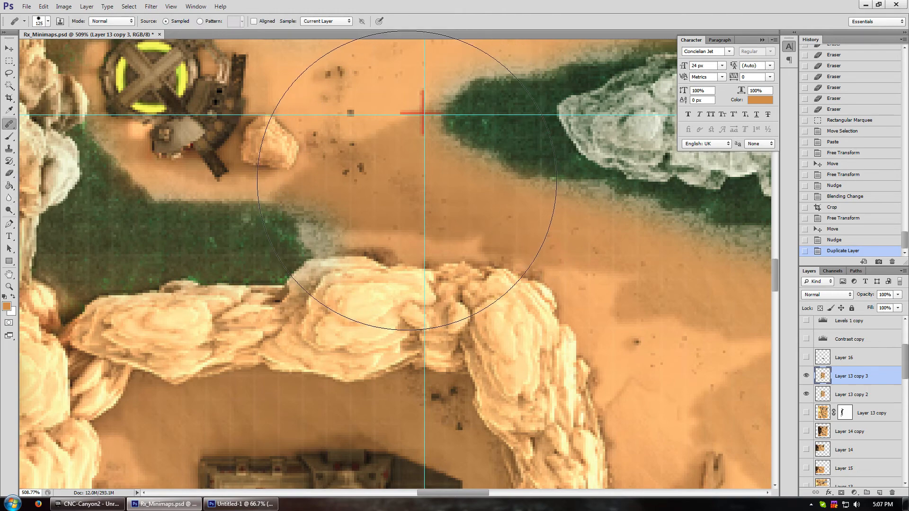
key(bracketleft)
key(bracketleft)
key(bracketleft)
key(bracketleft)
key(bracketleft)
key(bracketleft)
key(bracketleft)
key(bracketleft)
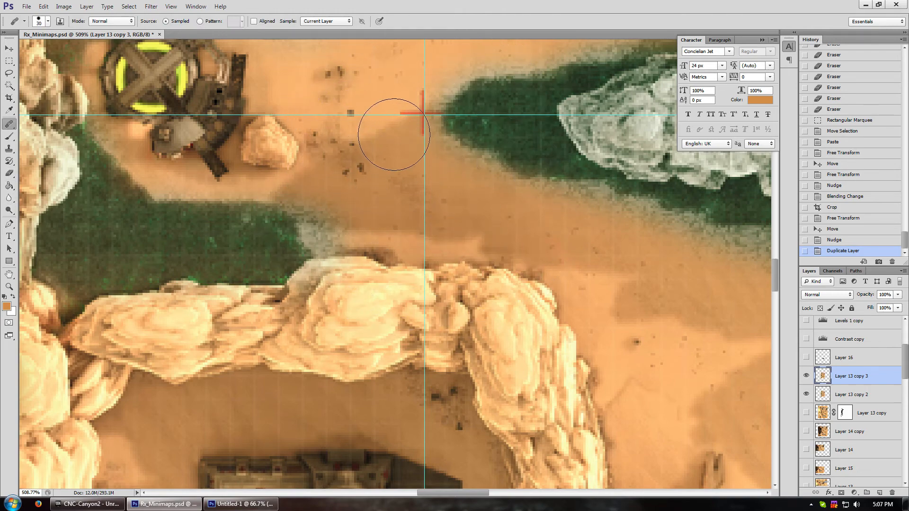
key(bracketleft)
key(bracketleft)
key(bracketleft)
click(414, 110)
click(421, 101)
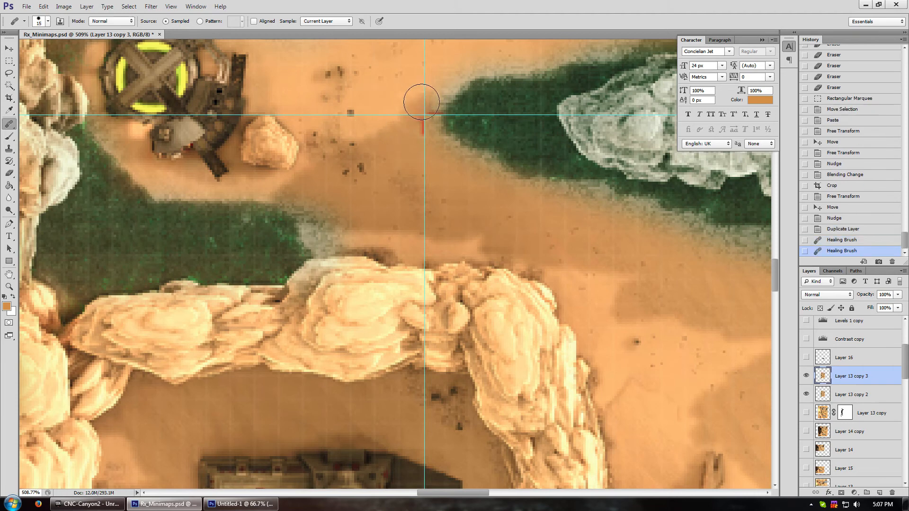
click(426, 128)
click(403, 149)
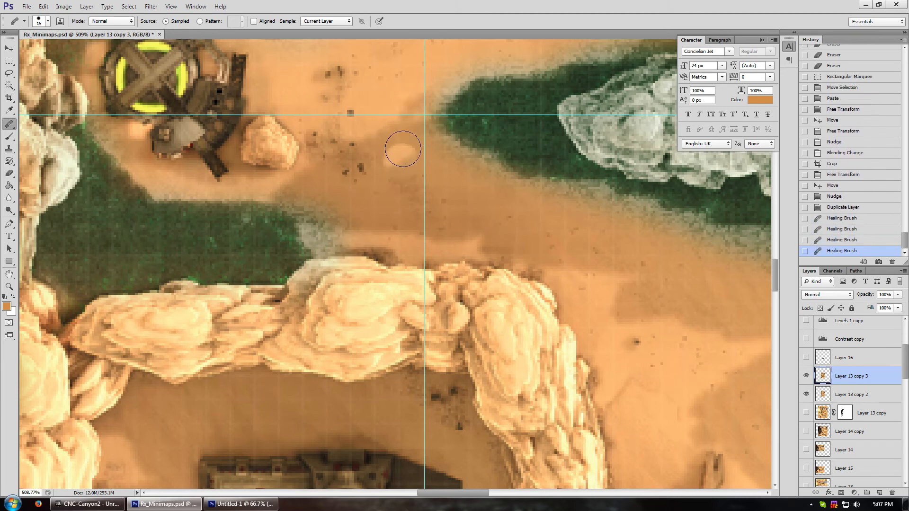
Blend the sandy ground around the upper part of the vertical guide on Layer 13 copy 3 with the Healing Brush, sampling nearby sand
click(412, 93)
click(420, 88)
click(406, 95)
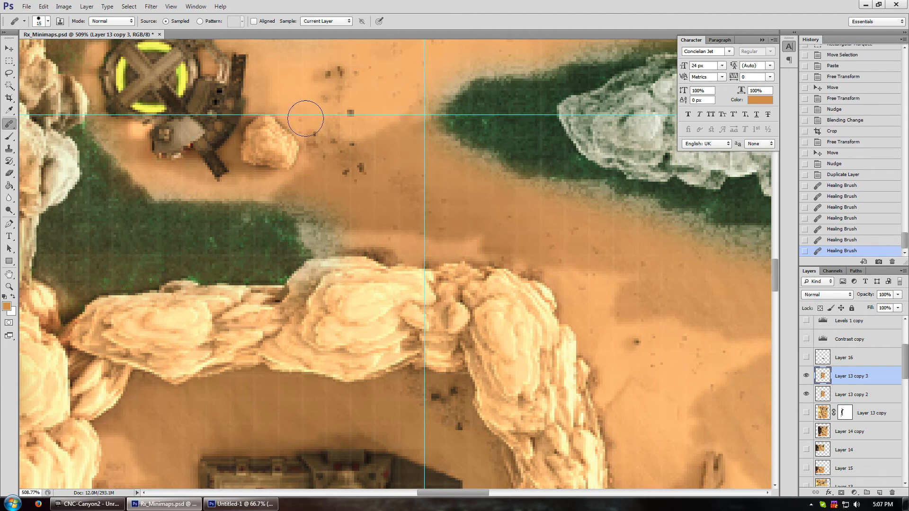
alt+click(390, 80)
click(404, 90)
click(417, 88)
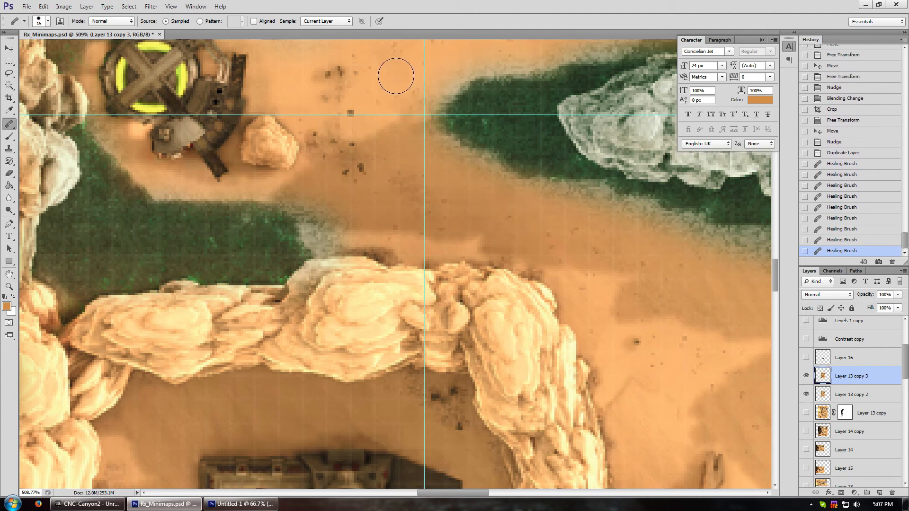
click(406, 90)
click(343, 152)
Heal the remaining patch of sand beside the guide intersection and save Rx_Minimaps.psd
alt+scroll(376, 142, down, 3)
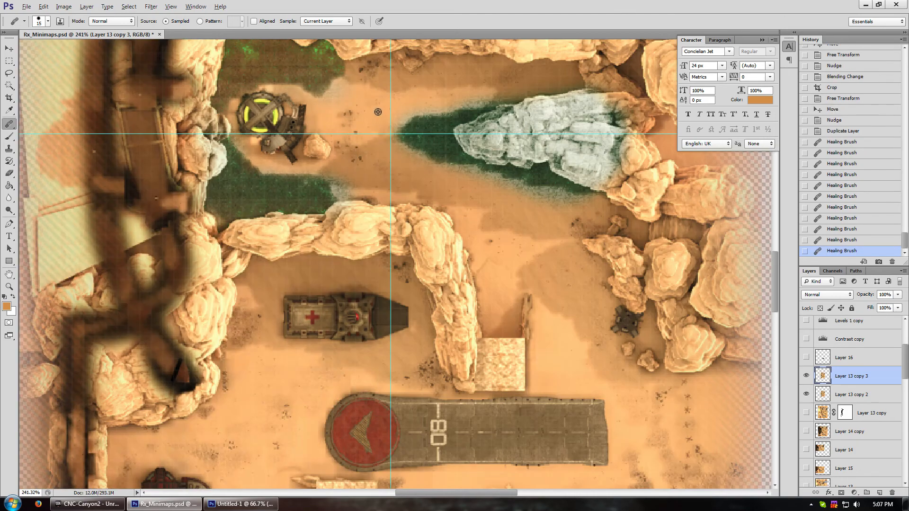
alt+scroll(378, 112, up, 3)
click(384, 124)
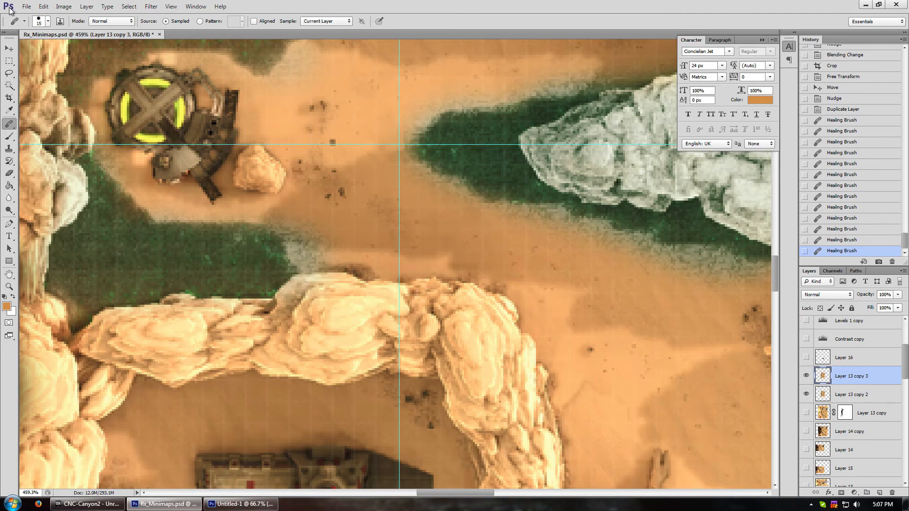
click(27, 6)
click(51, 113)
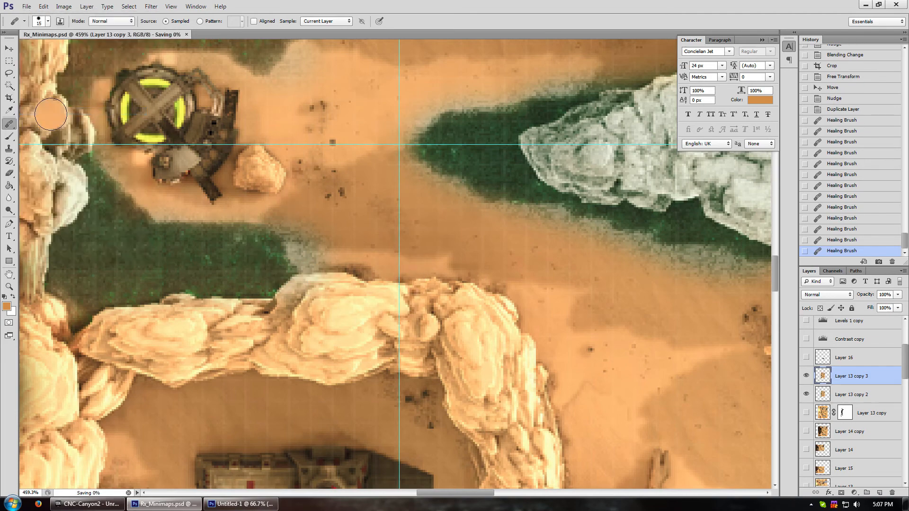
click(27, 7)
click(48, 53)
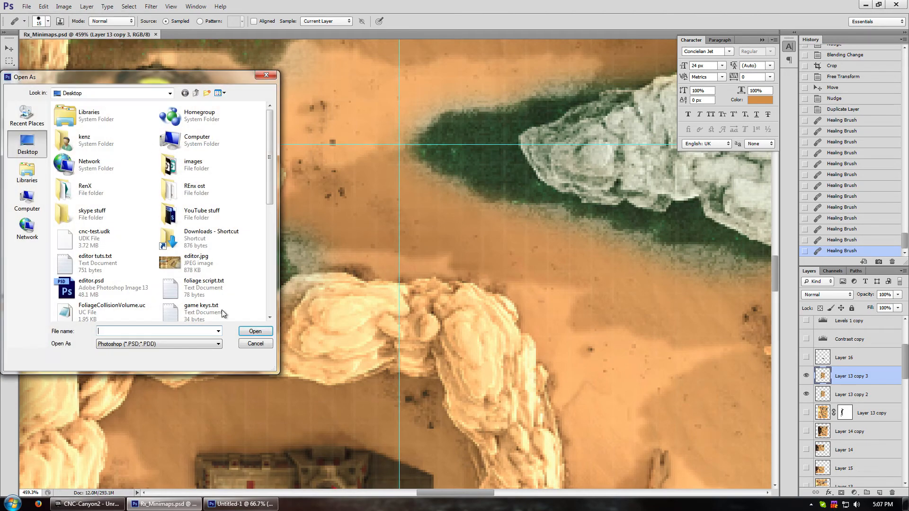
click(253, 346)
Save the minimap to the Desktop as a Targa file at 32 bits/pixel
click(26, 7)
click(39, 120)
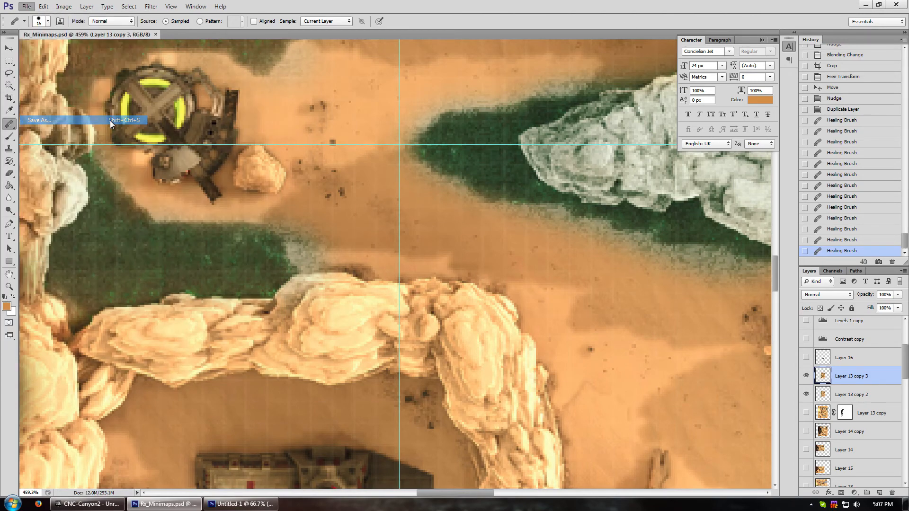
click(156, 258)
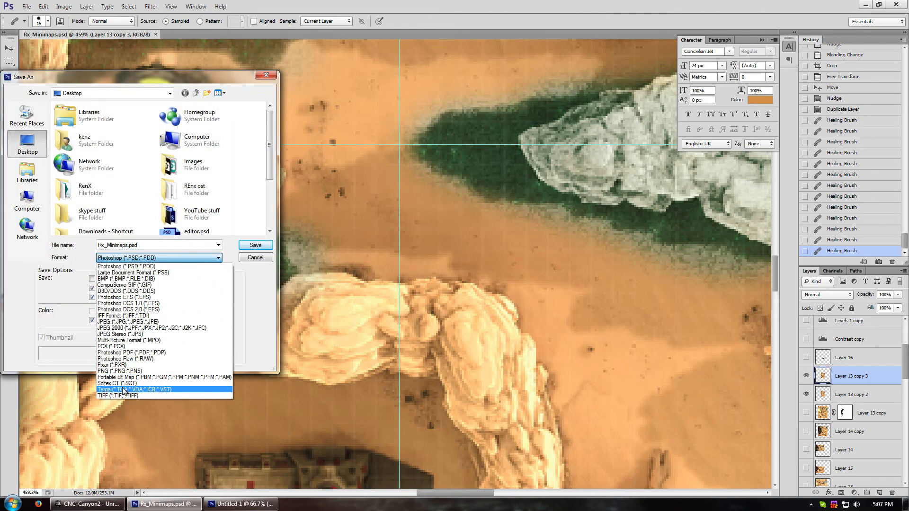
click(114, 389)
click(256, 245)
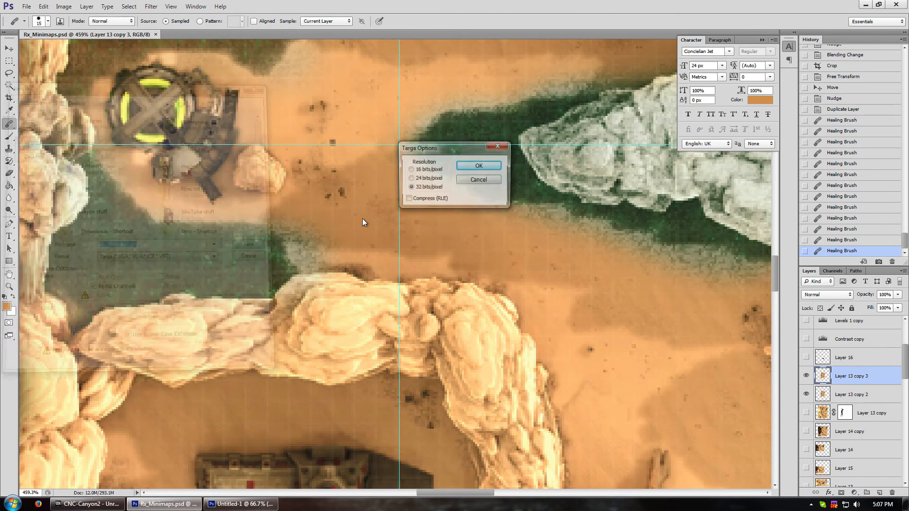
click(480, 166)
Switch to the CNC-Canyon2 level in UDK and reimport the Rx_Minimaps_canyon_2 texture
click(242, 503)
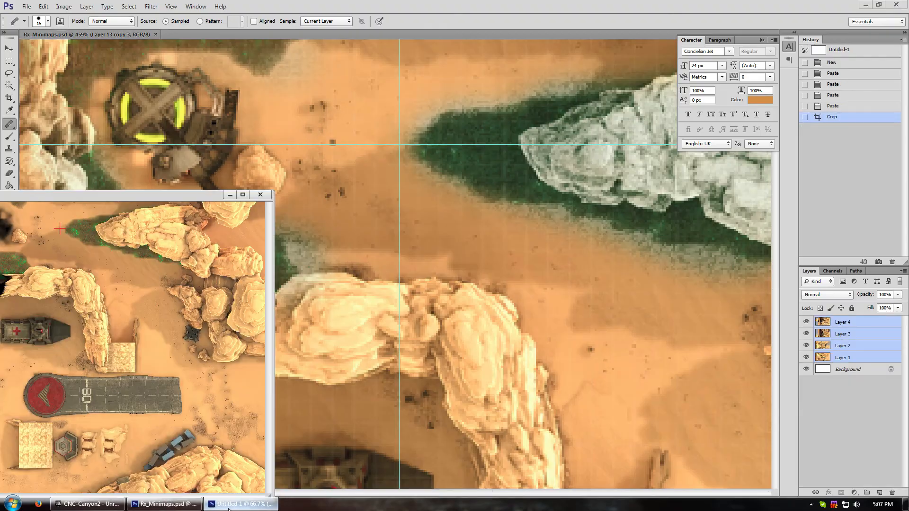
click(105, 505)
right_click(647, 240)
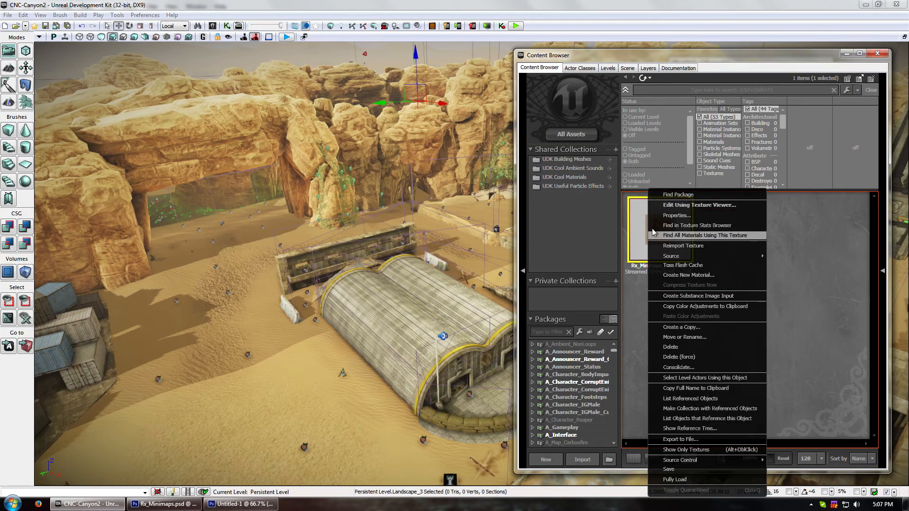
click(683, 245)
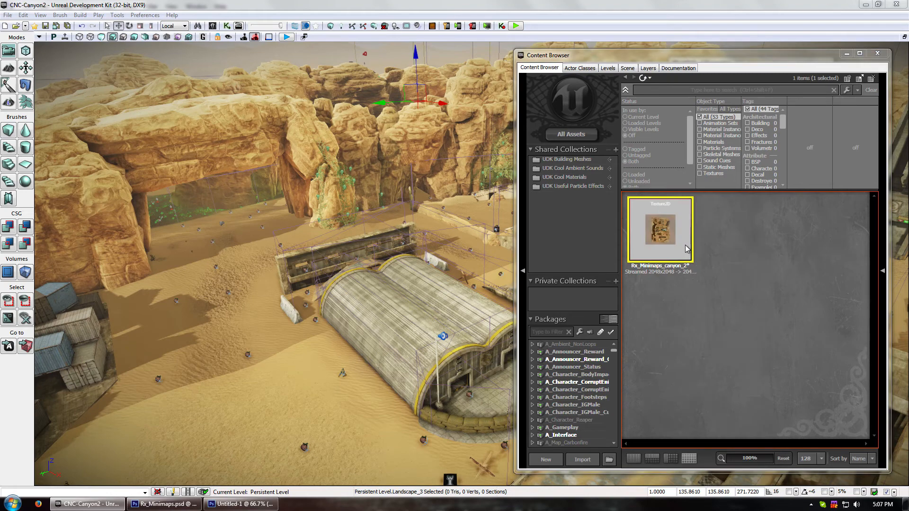
click(501, 310)
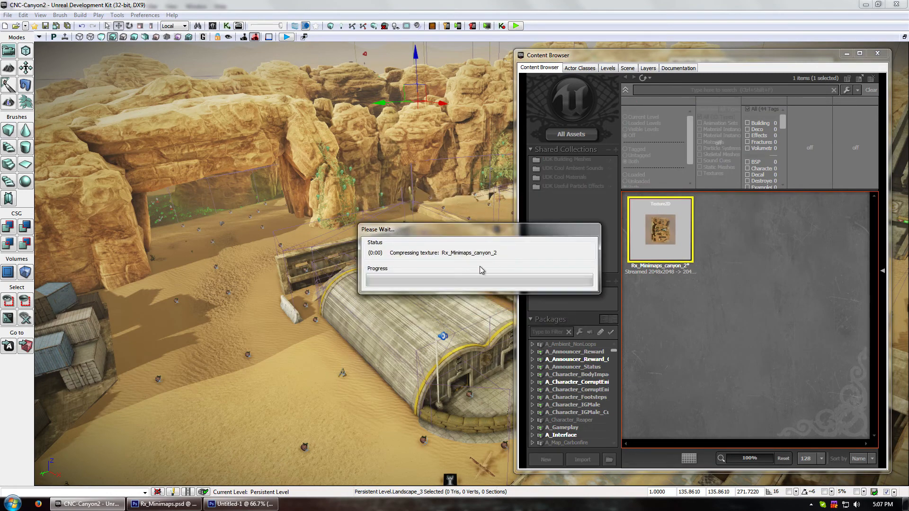
Play the level from the sand beside the Barracks and walk into the building to compare the minimap with the player's position
right_click(343, 396)
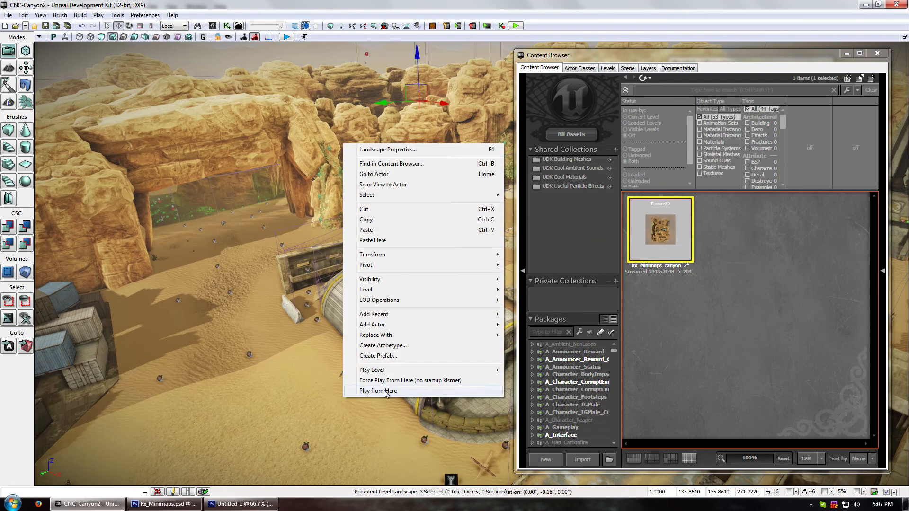
click(384, 391)
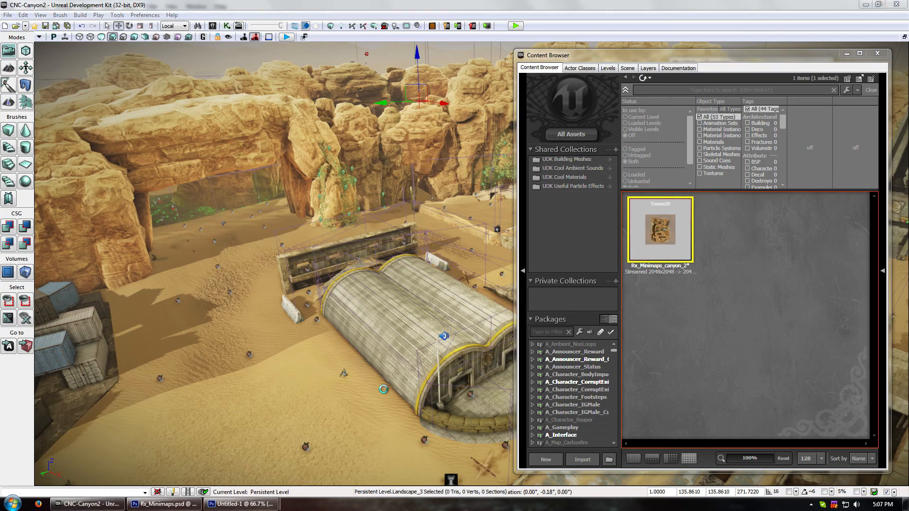
key(w)
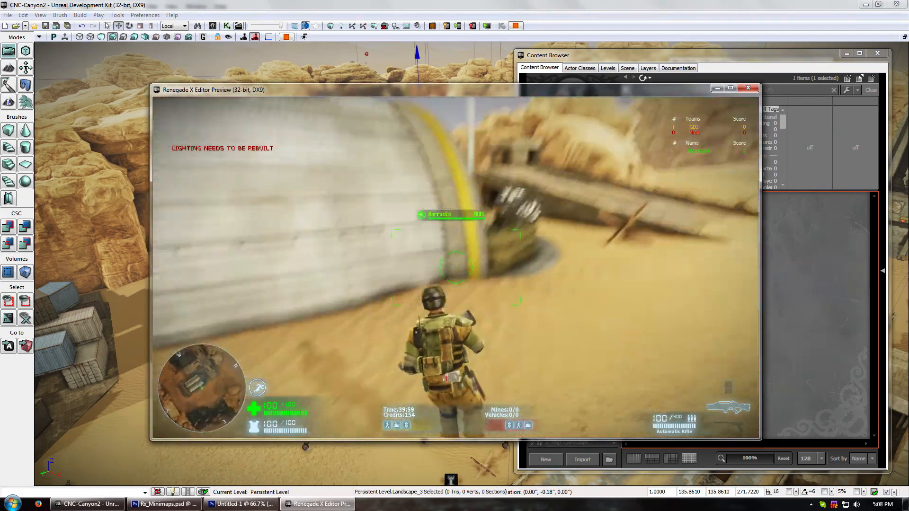
key(d)
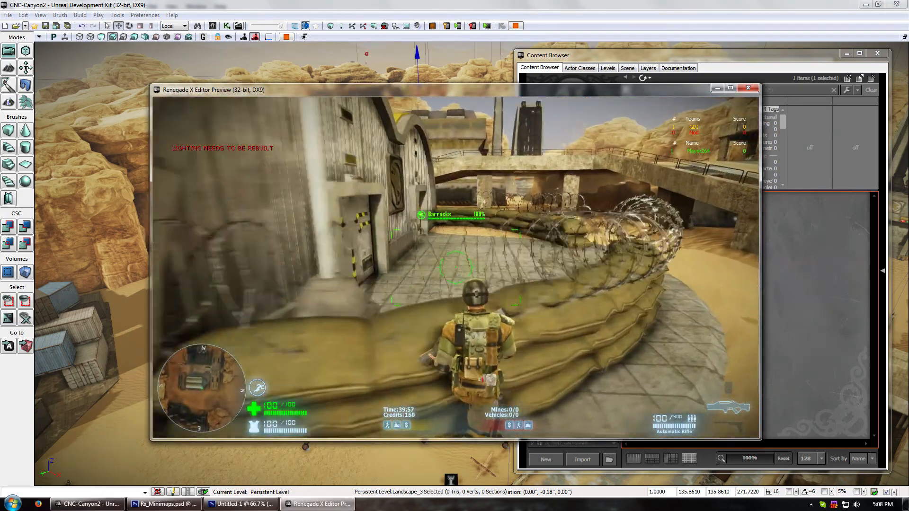
key(w)
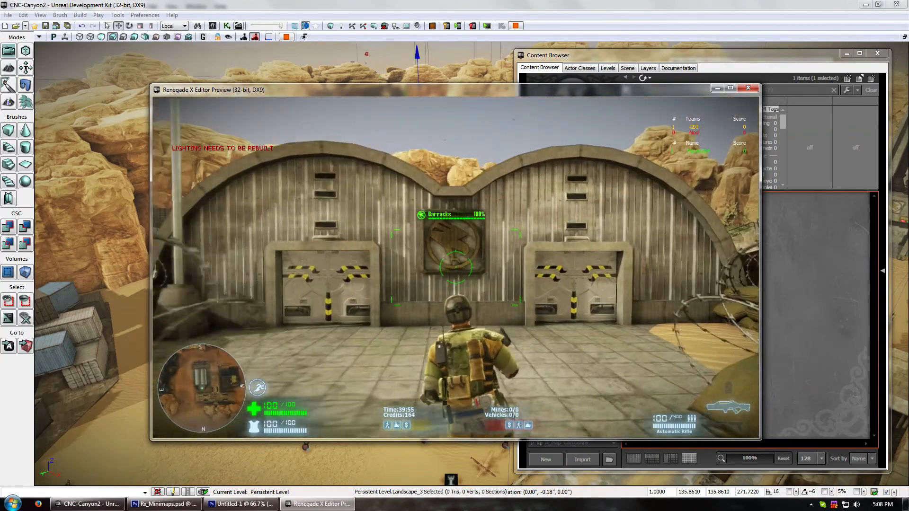
key(w)
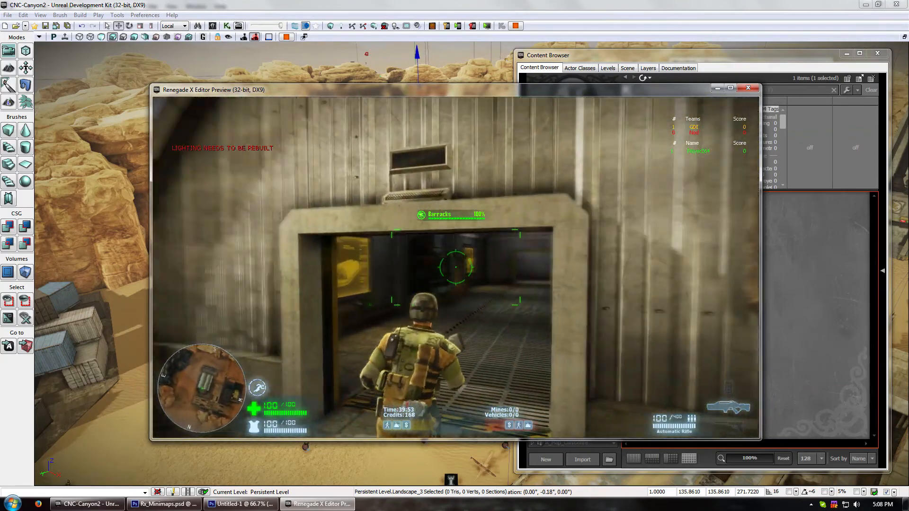
key(w)
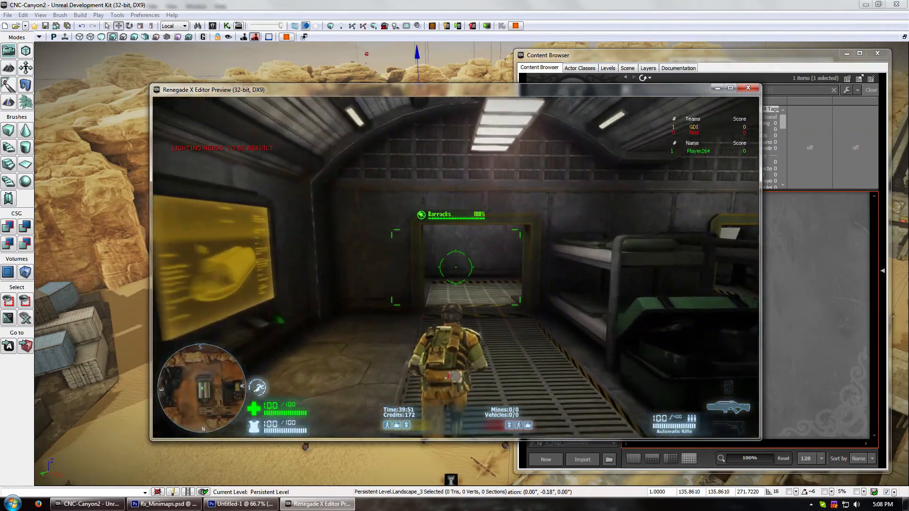
Walk around the outside of the Refinery to check the minimap there, and end the play preview
key(w)
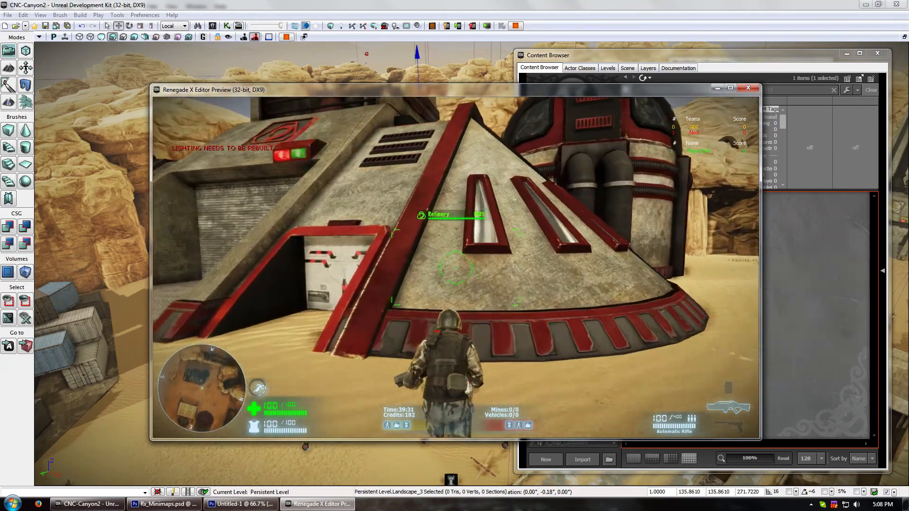
key(w)
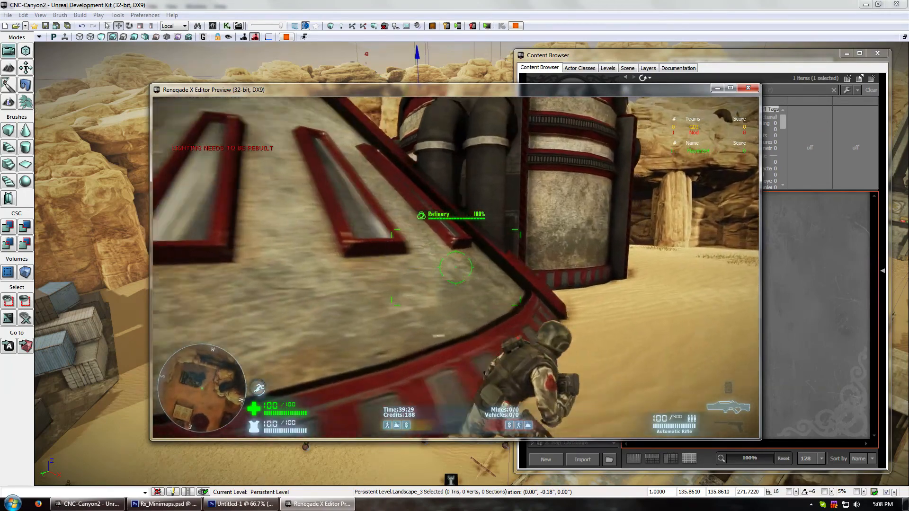
key(w)
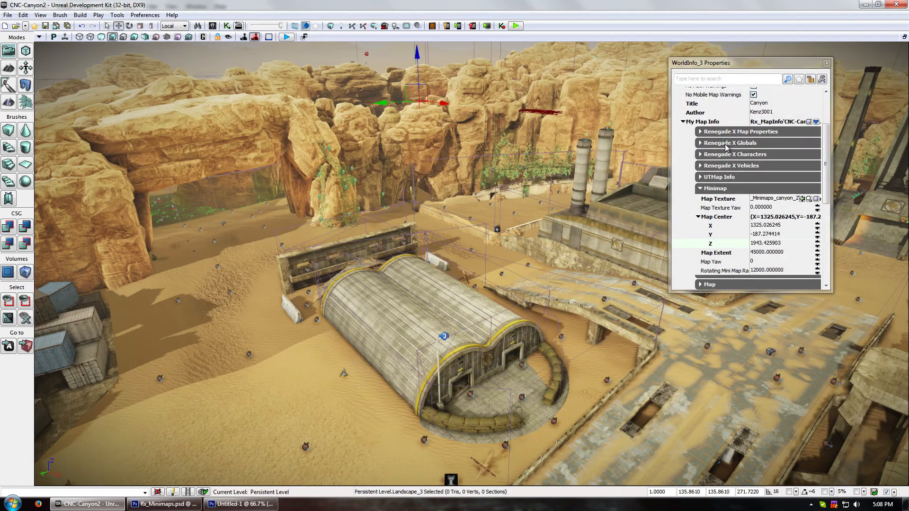
Close the WorldInfo properties in UDK and switch to the Untitled-1 document in Photoshop
drag(557, 142, 693, 160)
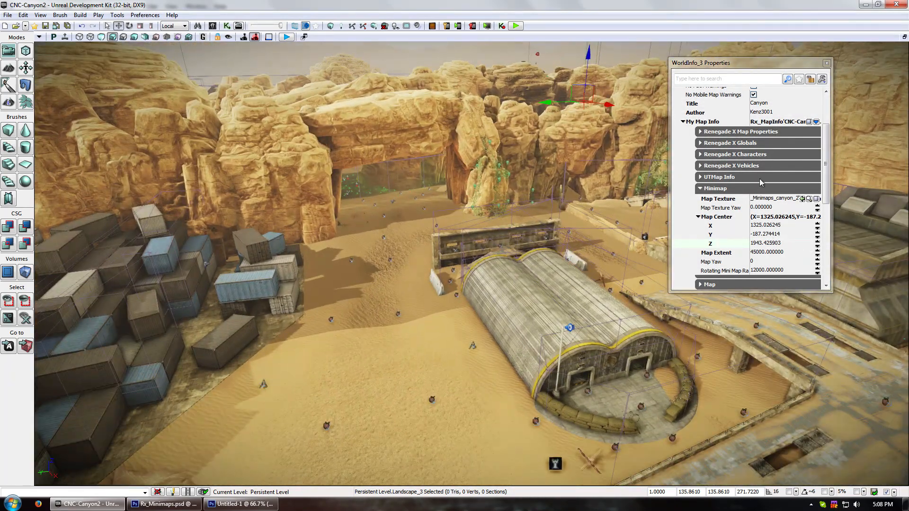
click(826, 63)
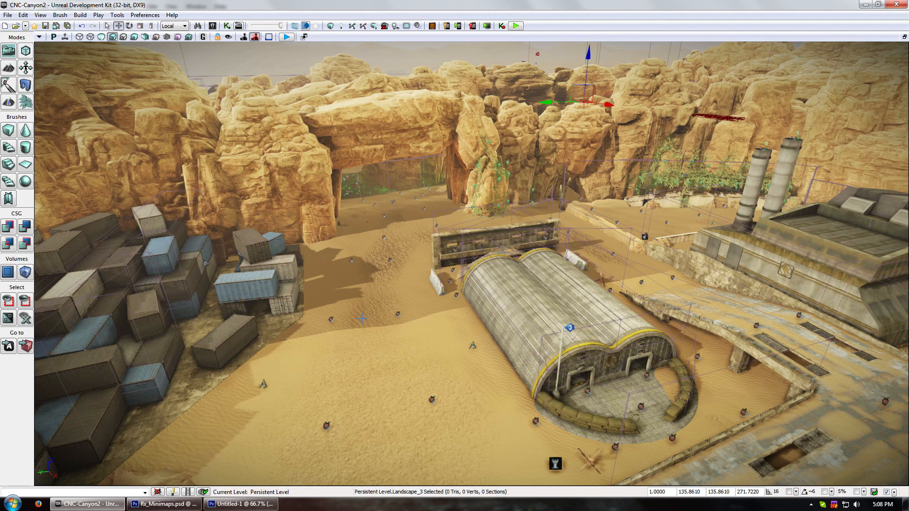
click(40, 15)
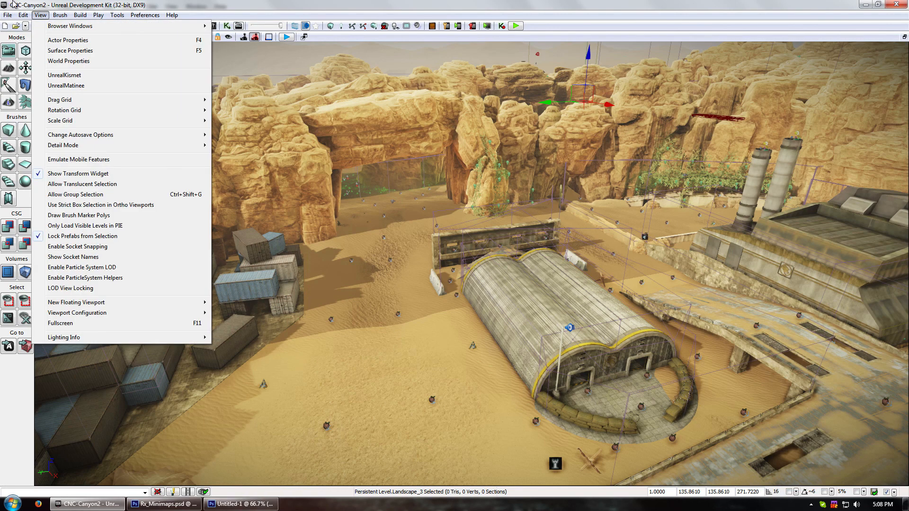
click(240, 505)
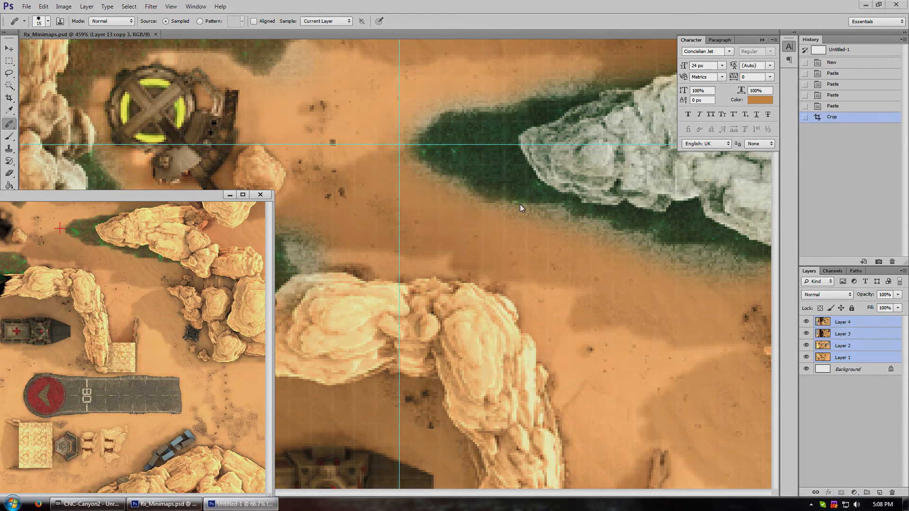